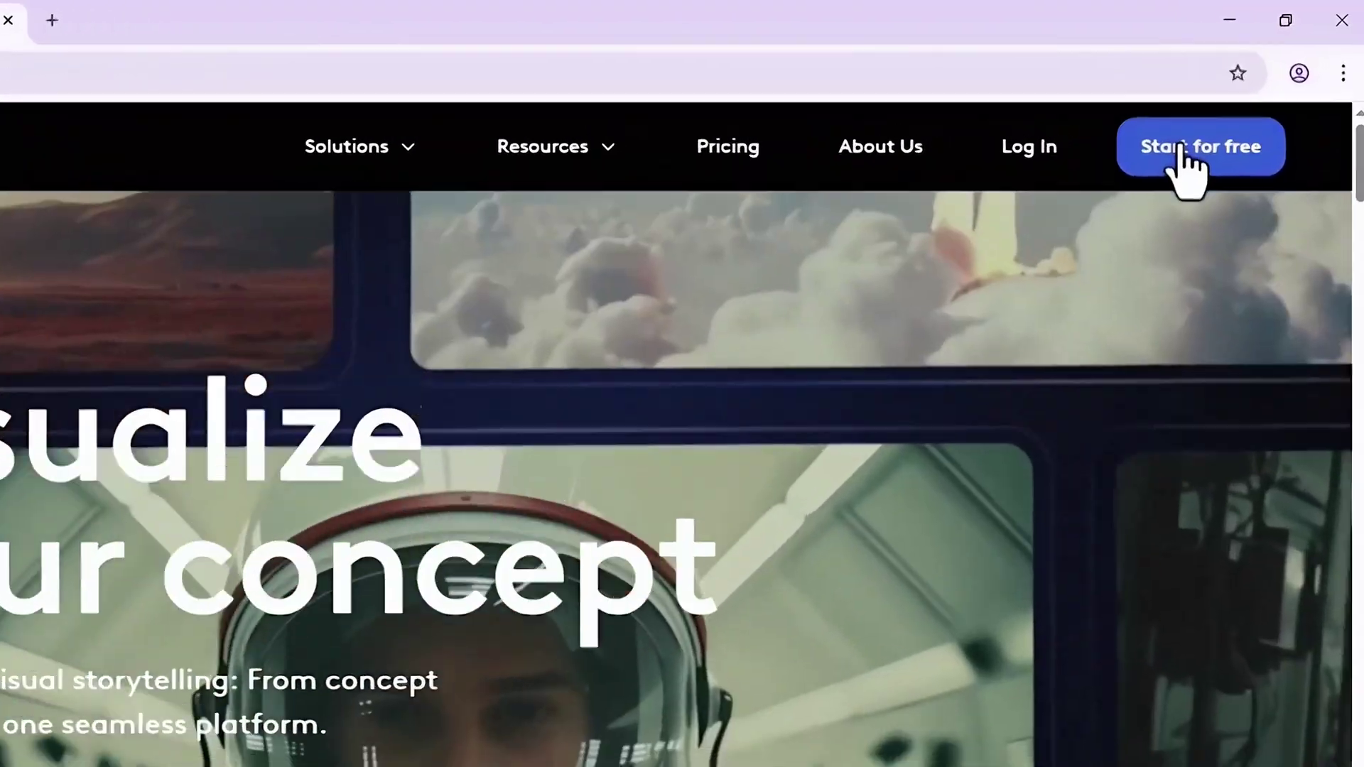
- Sign up for LTX Studio with a Google account and accept both consent terms
left_click(1180, 147)
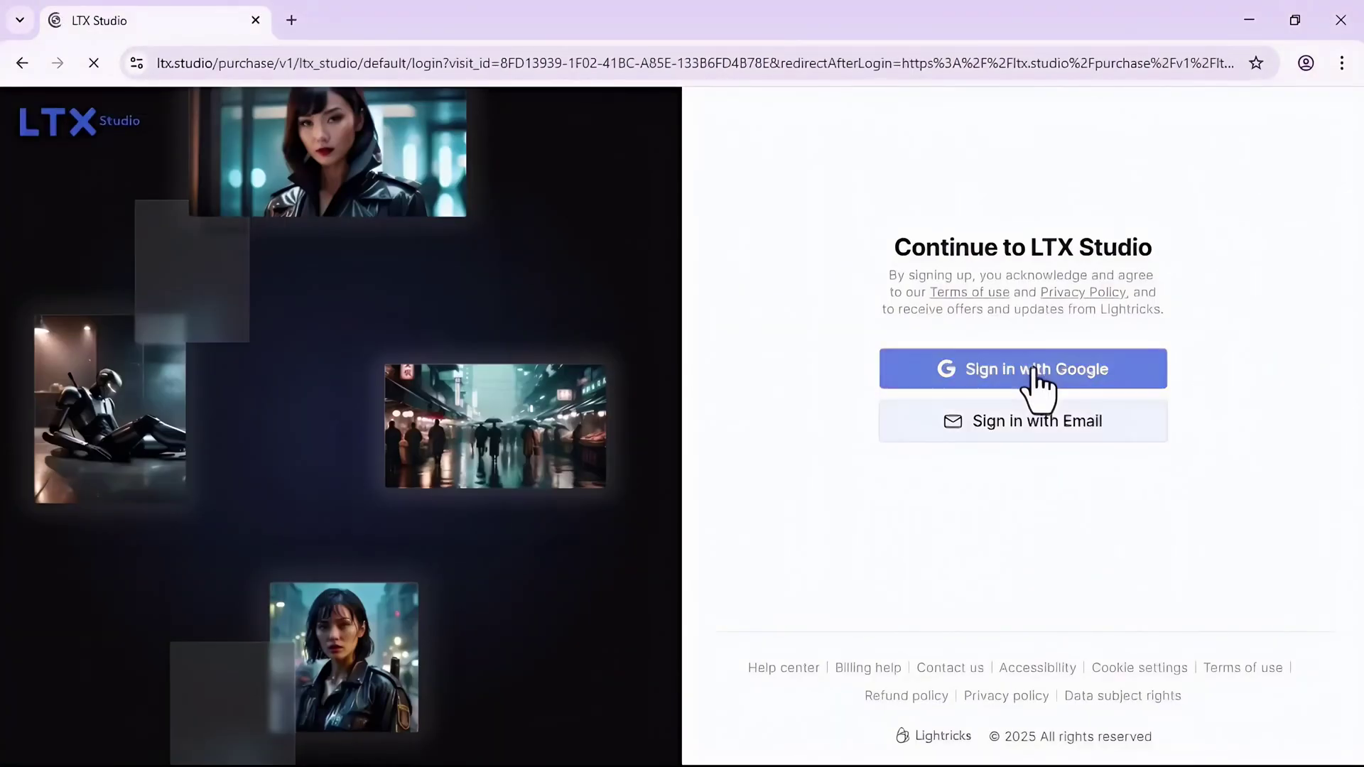
left_click(1033, 370)
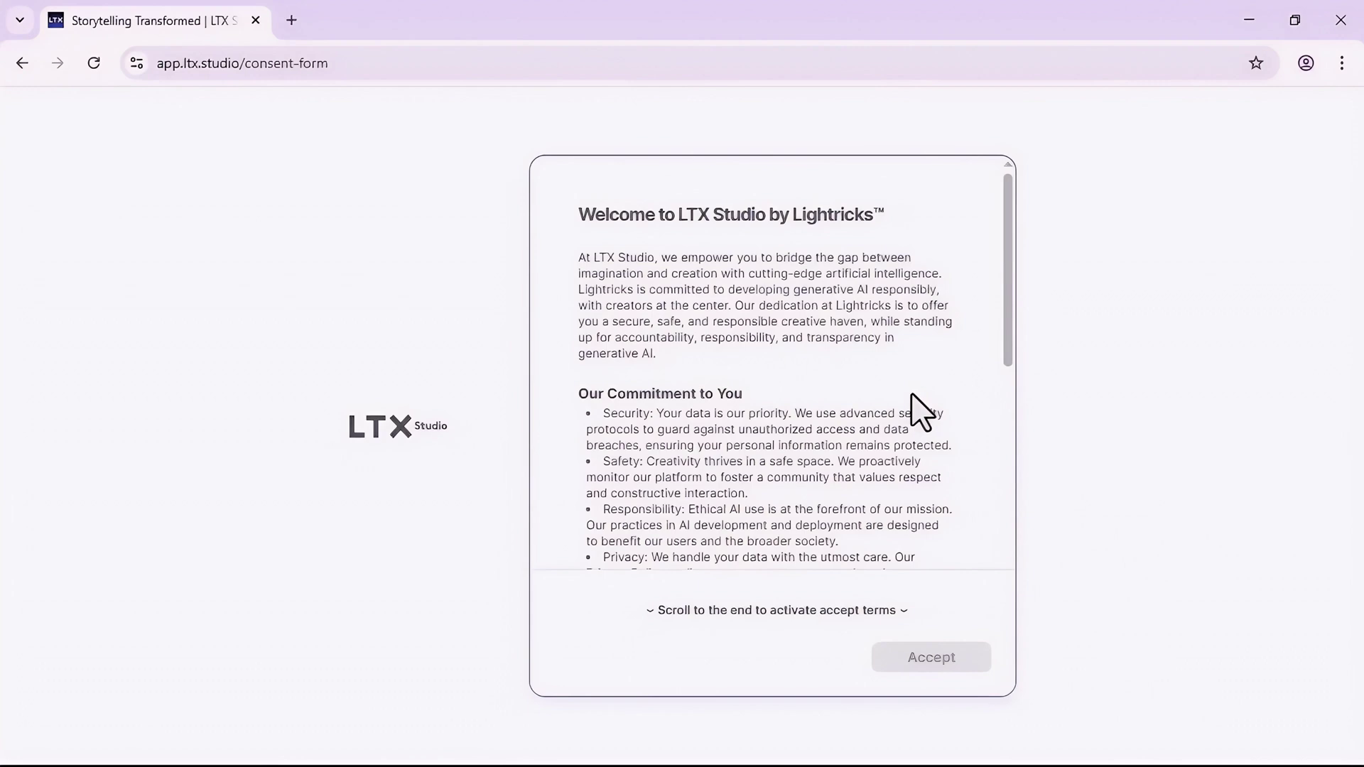
scroll(917, 398, "down", 15)
left_click(562, 556)
left_click(561, 594)
left_click(916, 662)
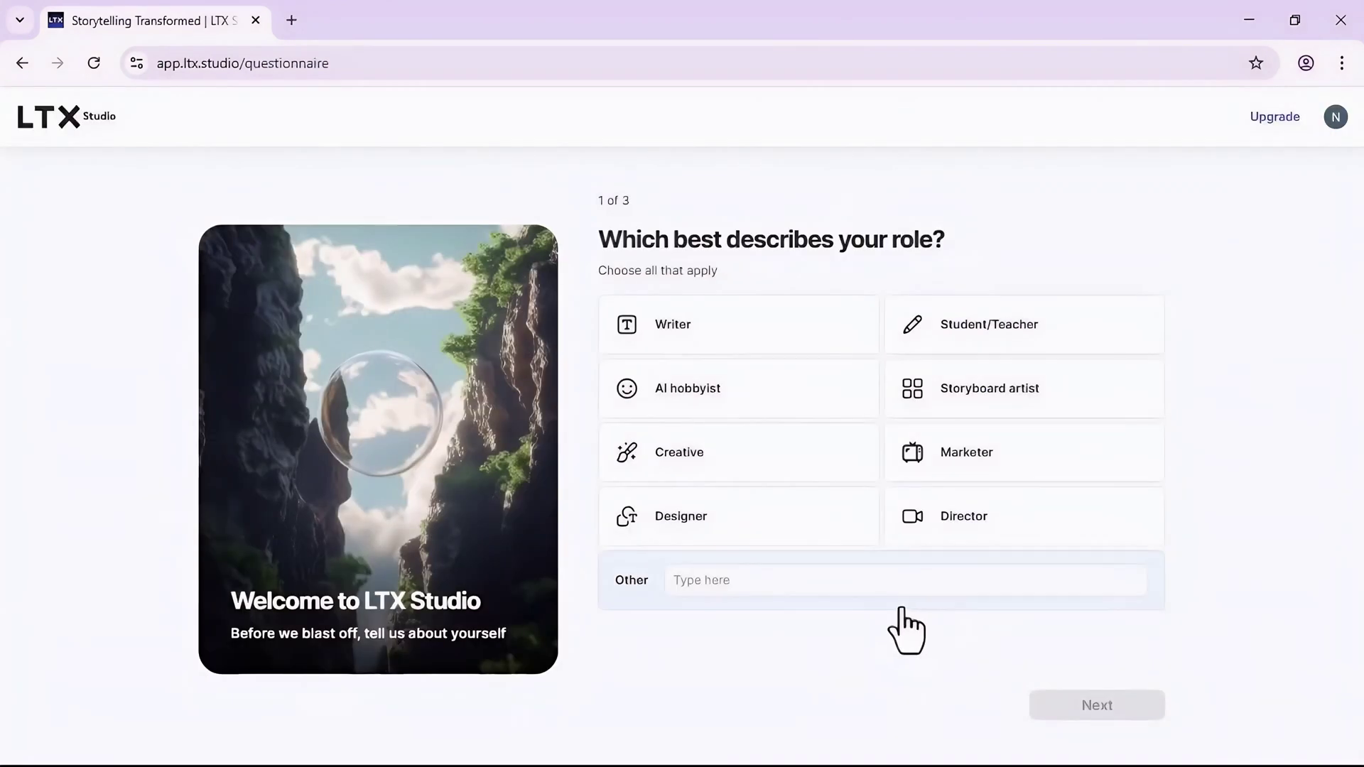
- Answer the questionnaire (Creative, Creative studio), dismiss the Discord invite, and start a new project
left_click(739, 453)
left_click(1038, 707)
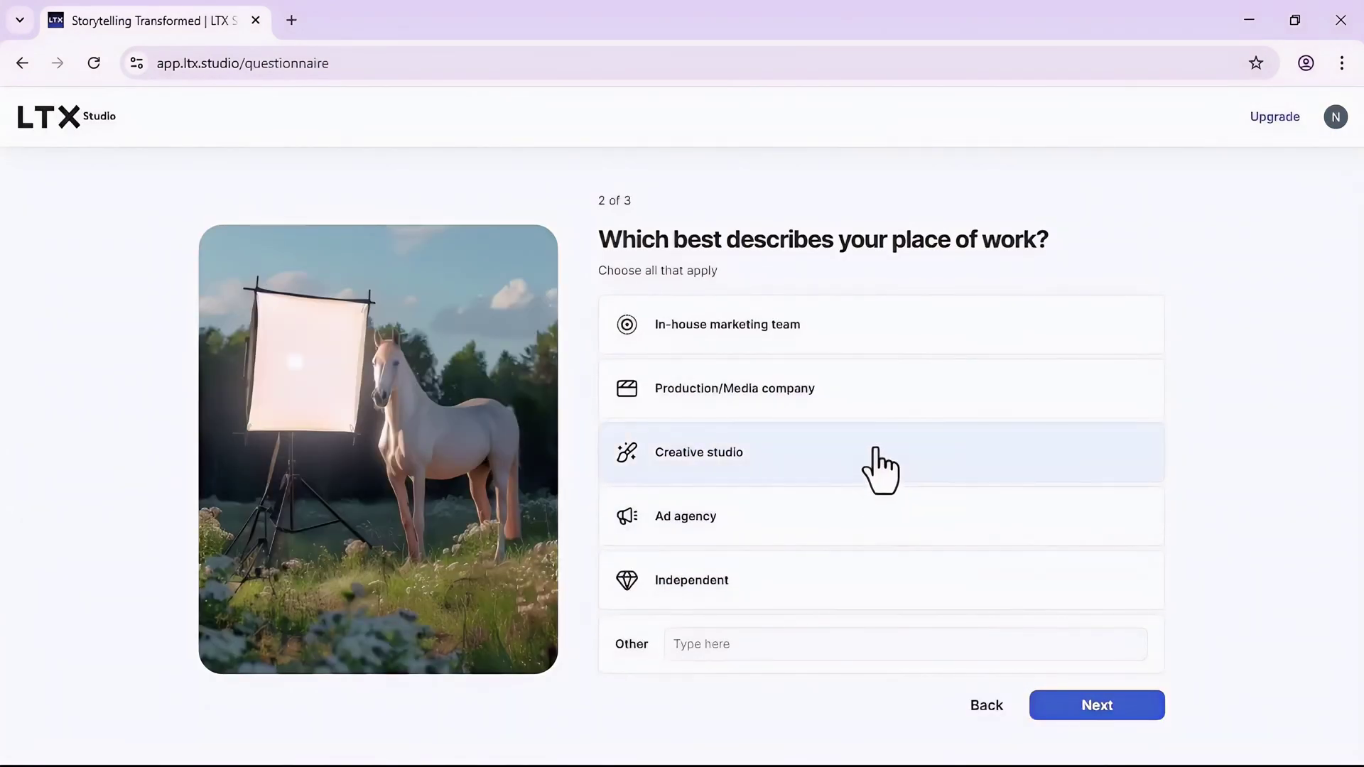
left_click(878, 453)
left_click(1098, 707)
left_click(1100, 708)
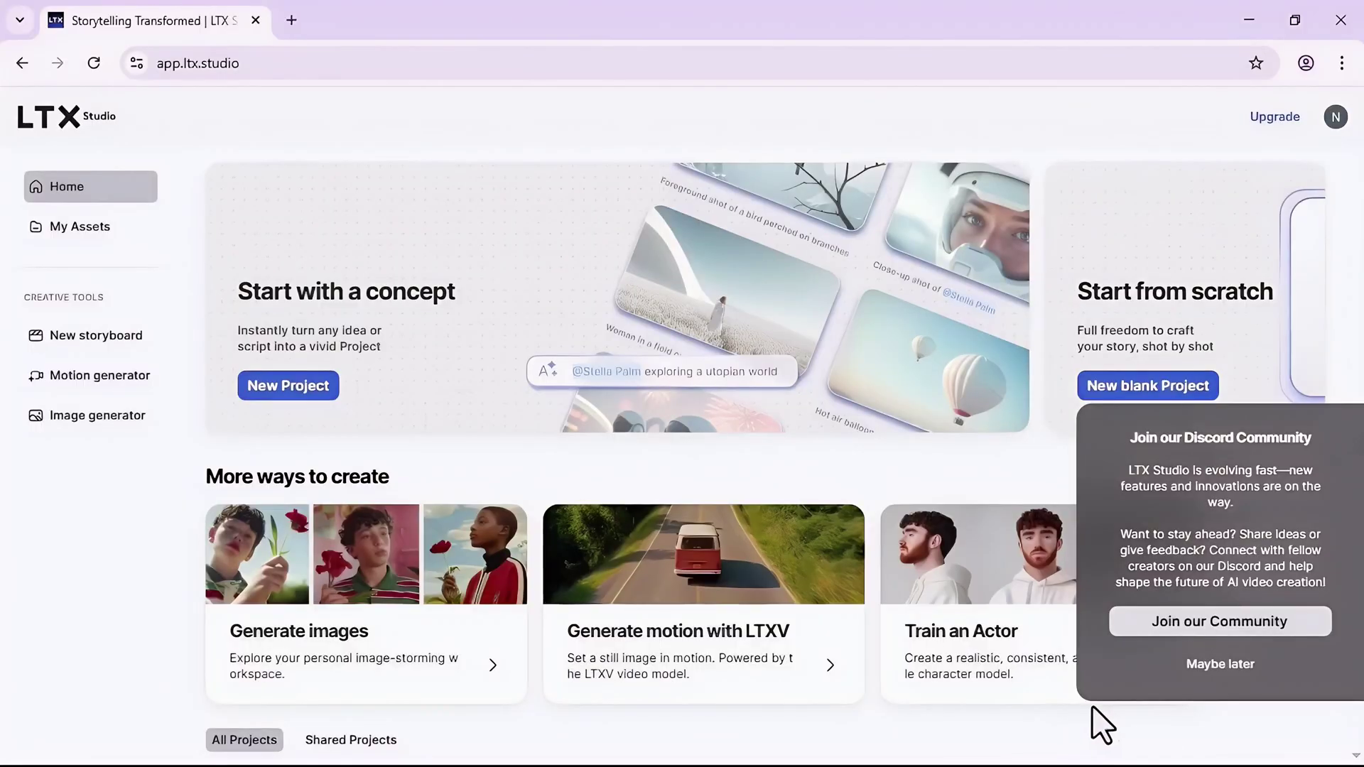
left_click(1092, 707)
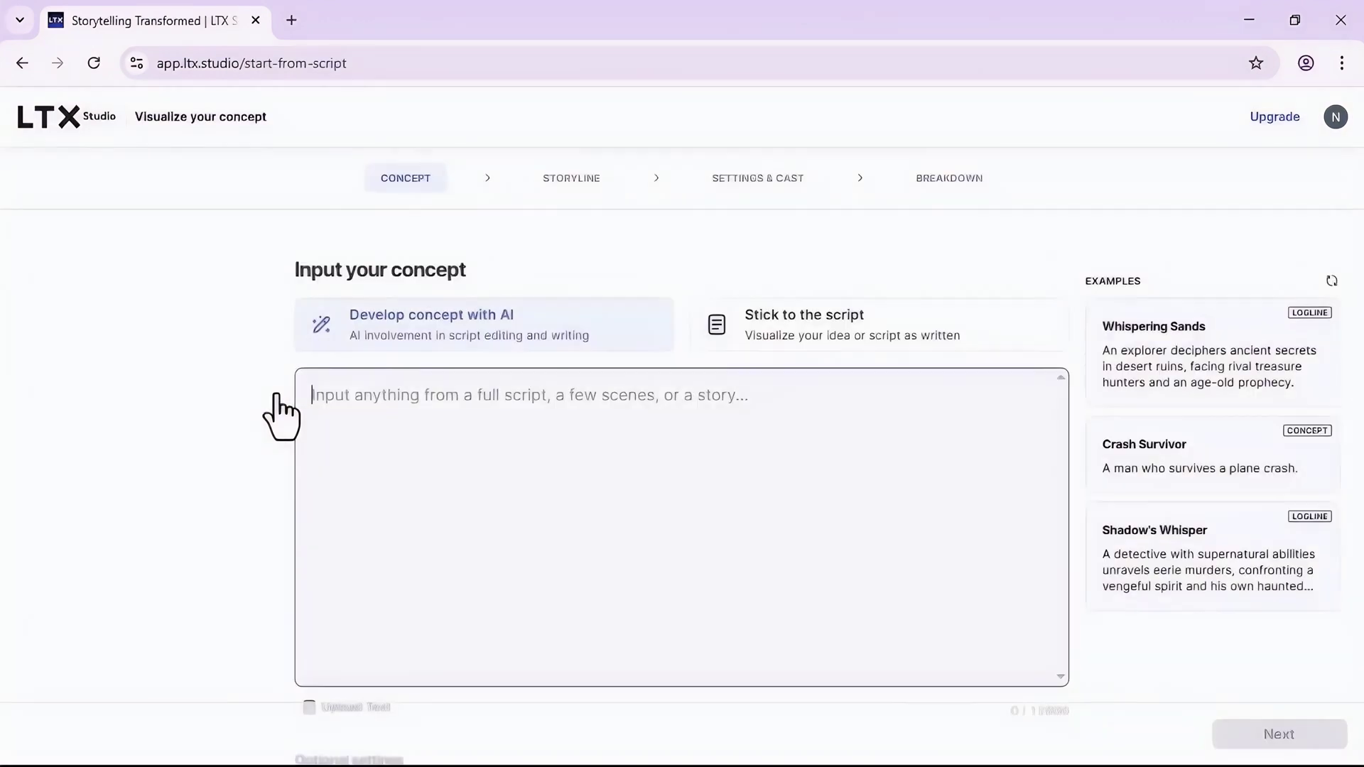
left_click(282, 398)
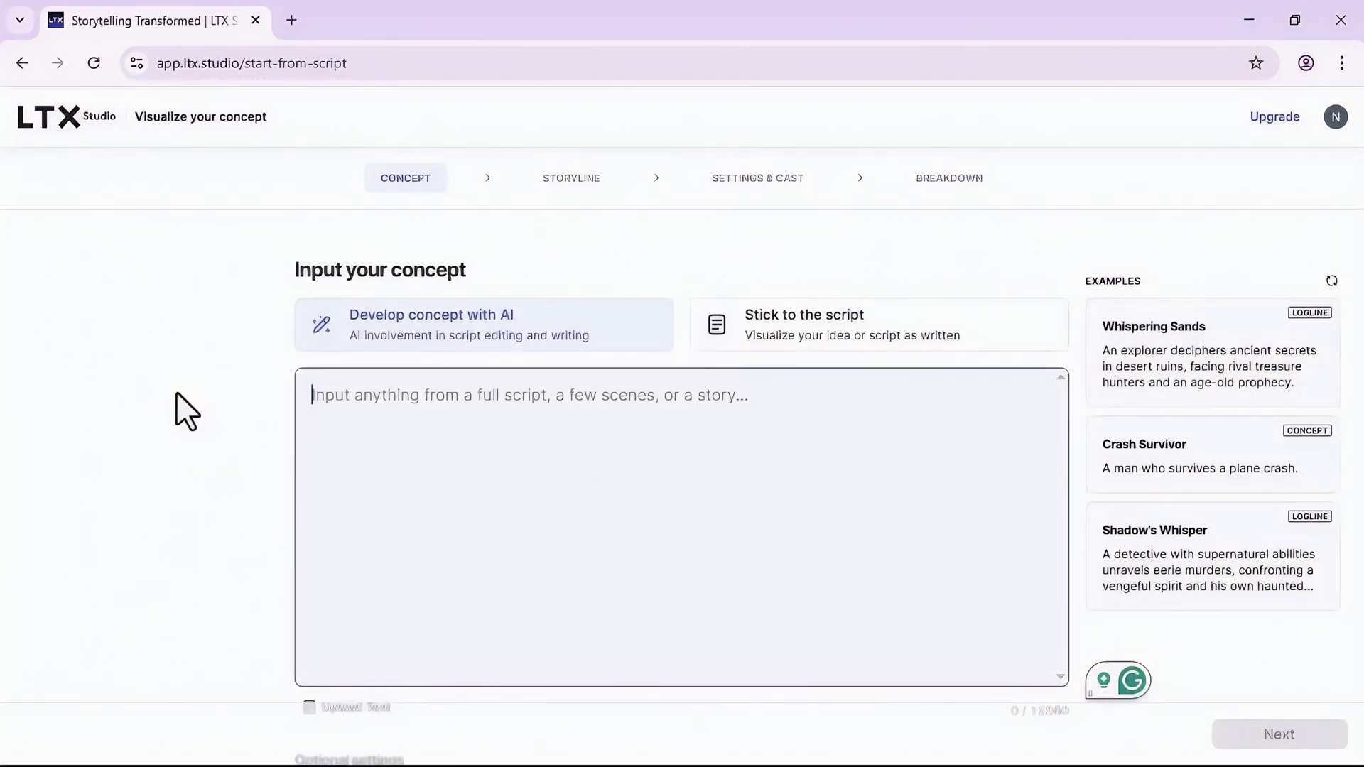
- Choose Stick to the script and enter the young baker's story about big dreams, fixing the typo
left_click(840, 349)
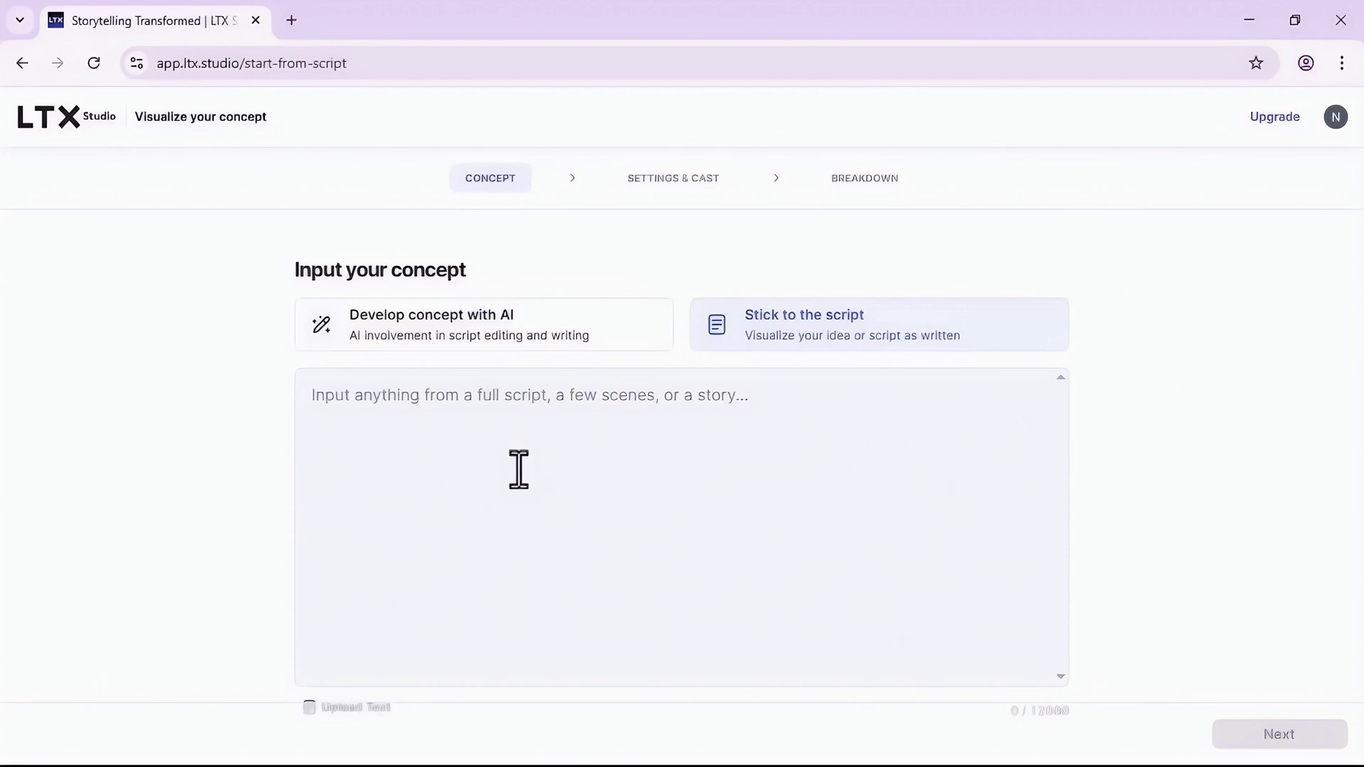
left_click(317, 394)
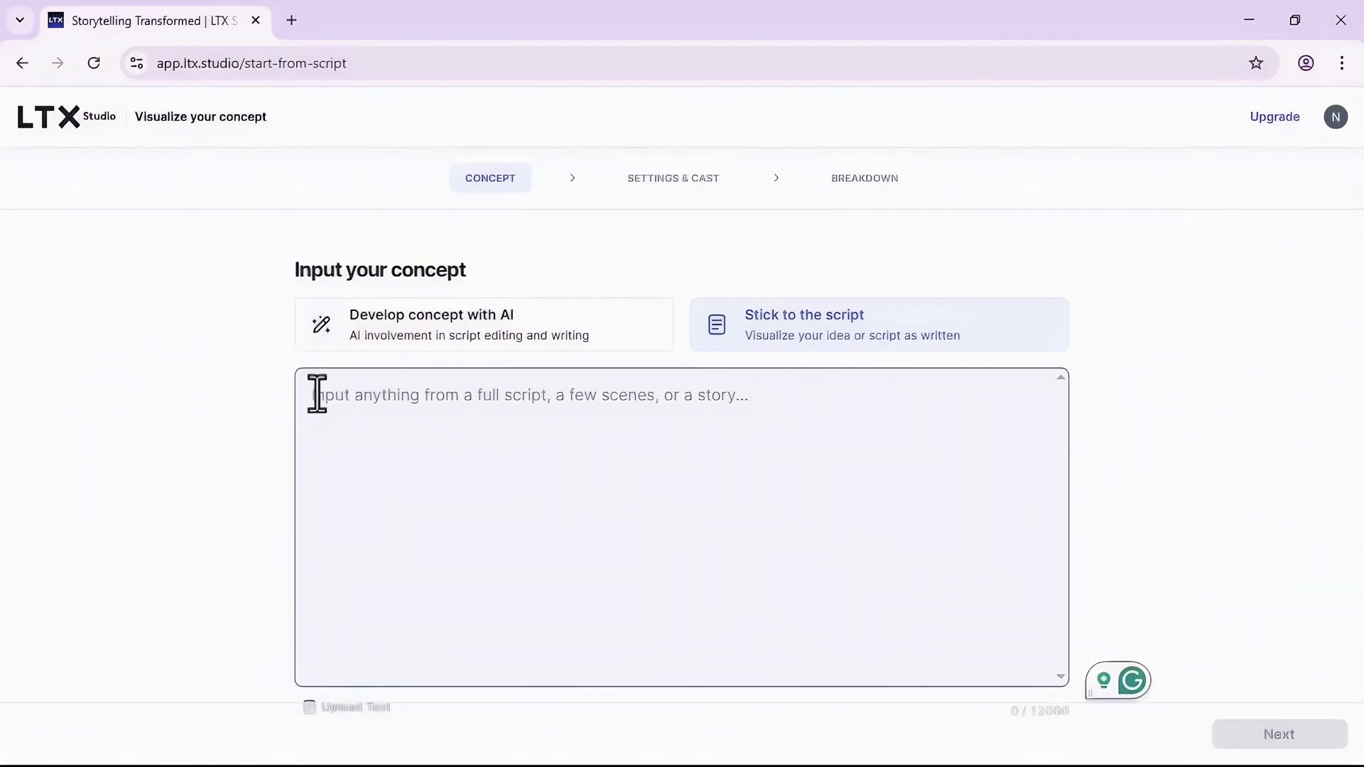
type("Story of a young ma")
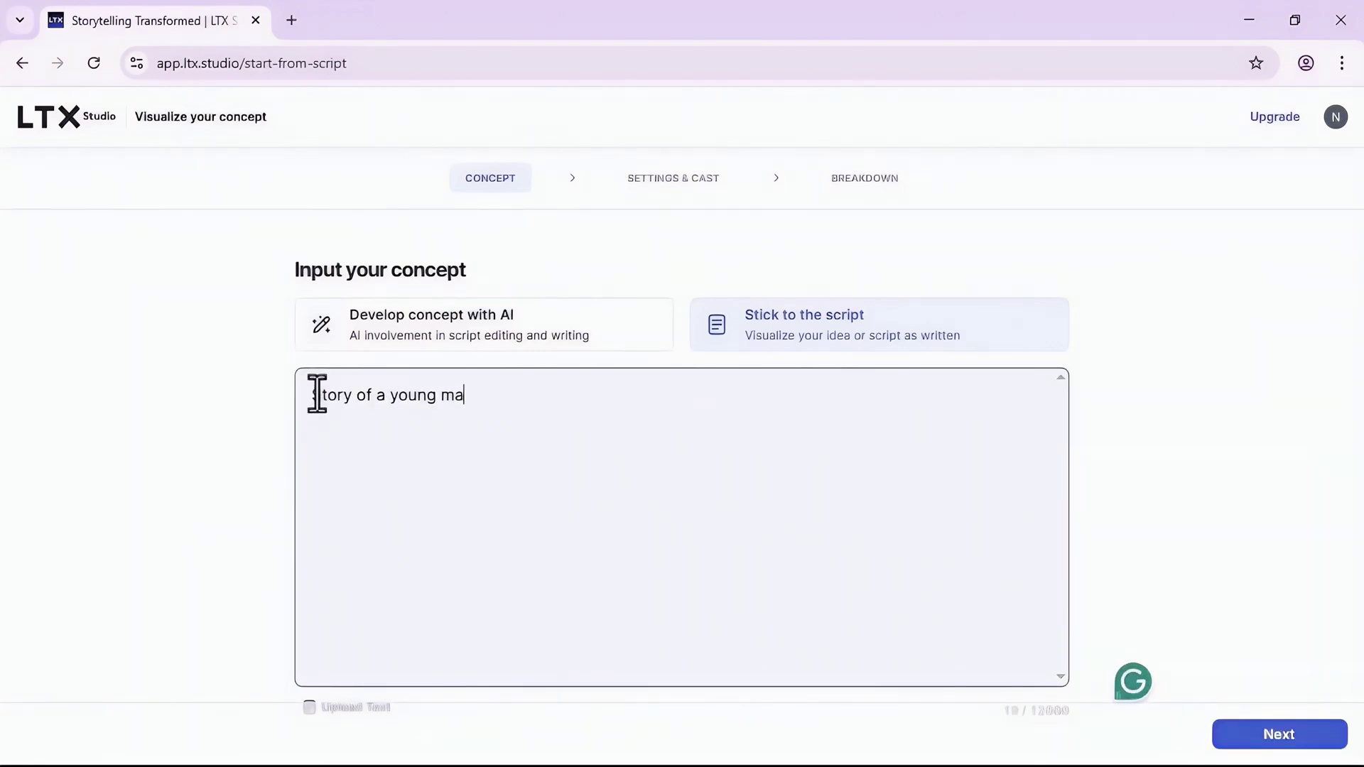
type("n who works n a bakery and")
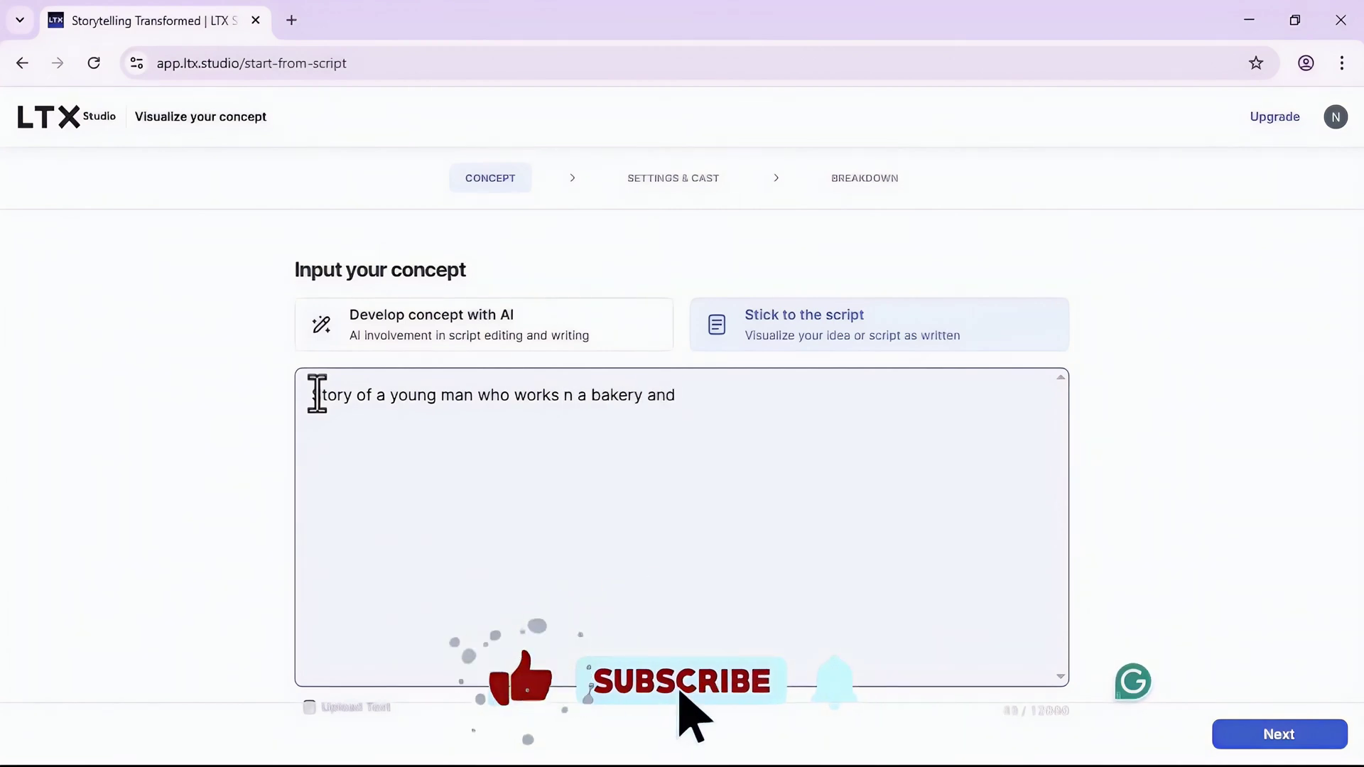
type(" has big dreams to become rich")
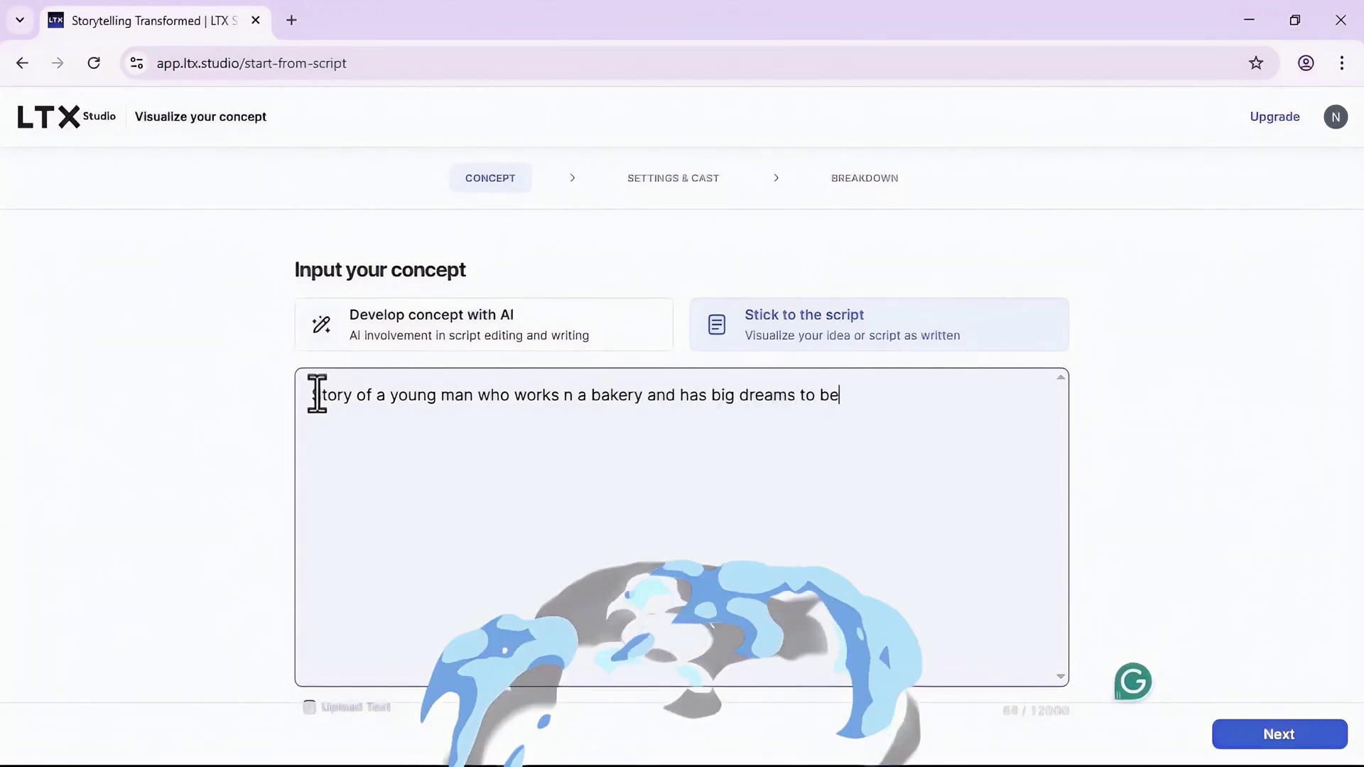
left_click(566, 396)
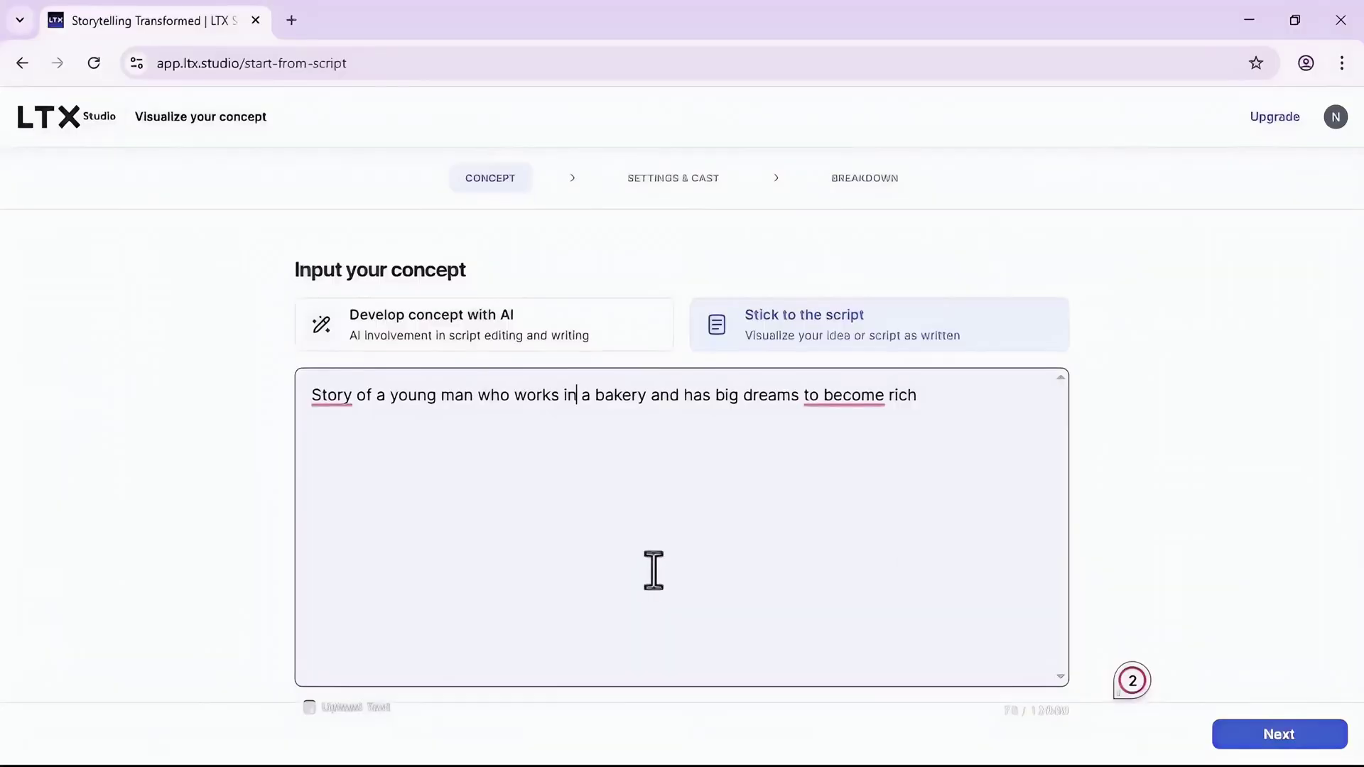
left_click(1300, 742)
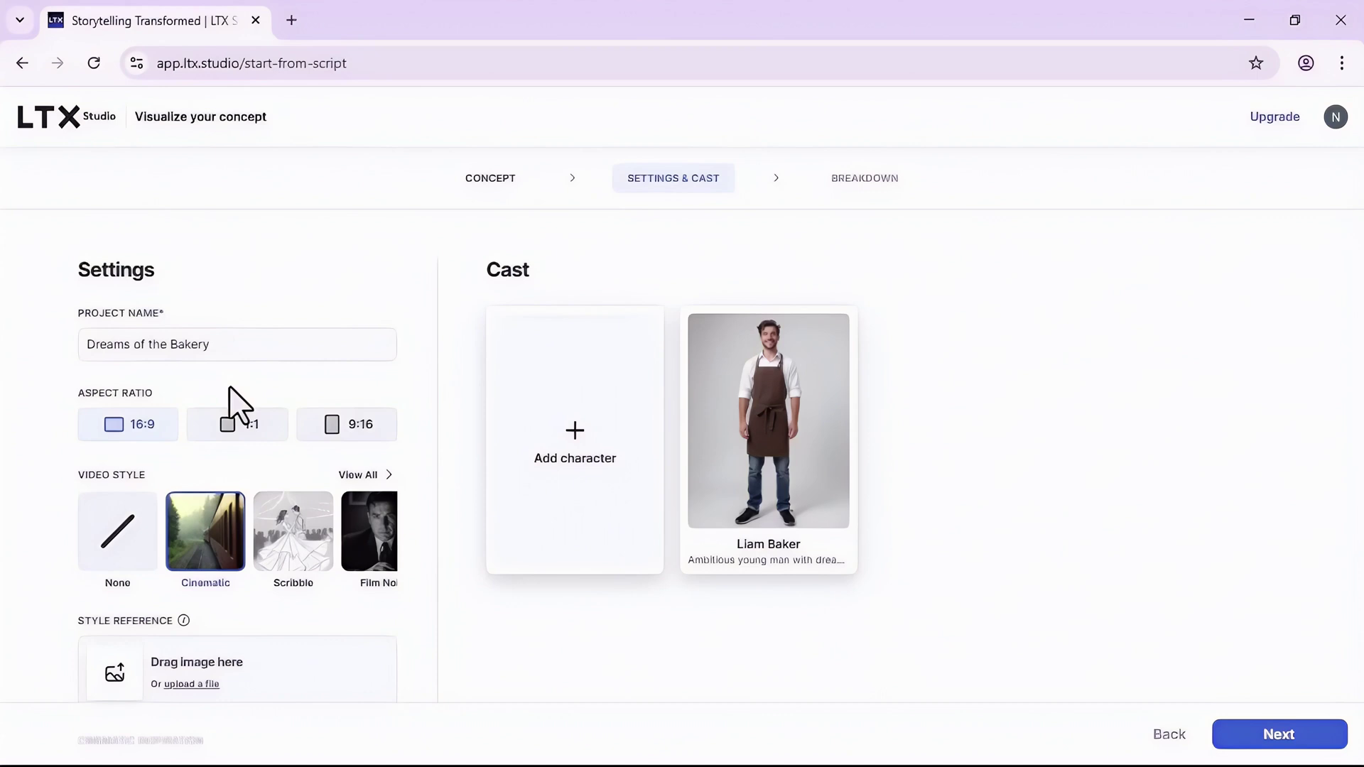
scroll(229, 388, "down", 2)
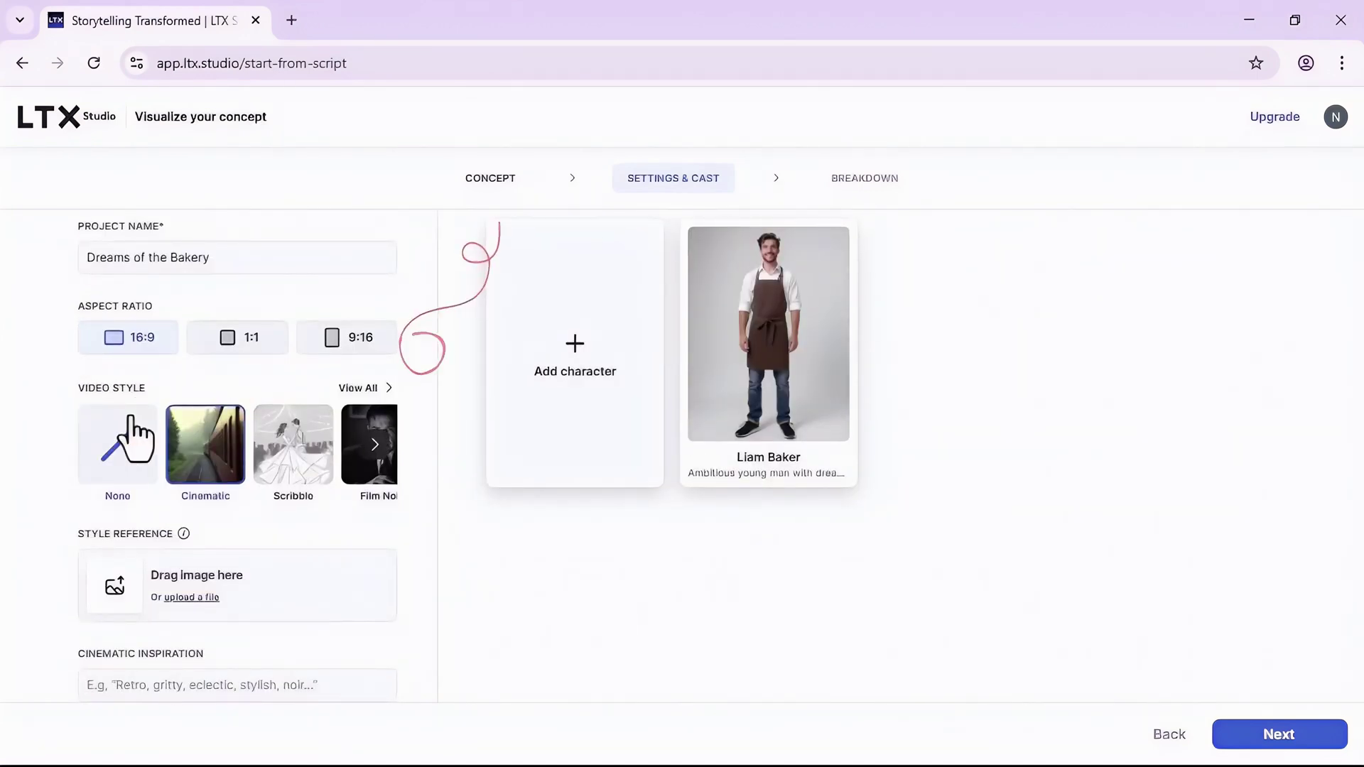
left_click(361, 388)
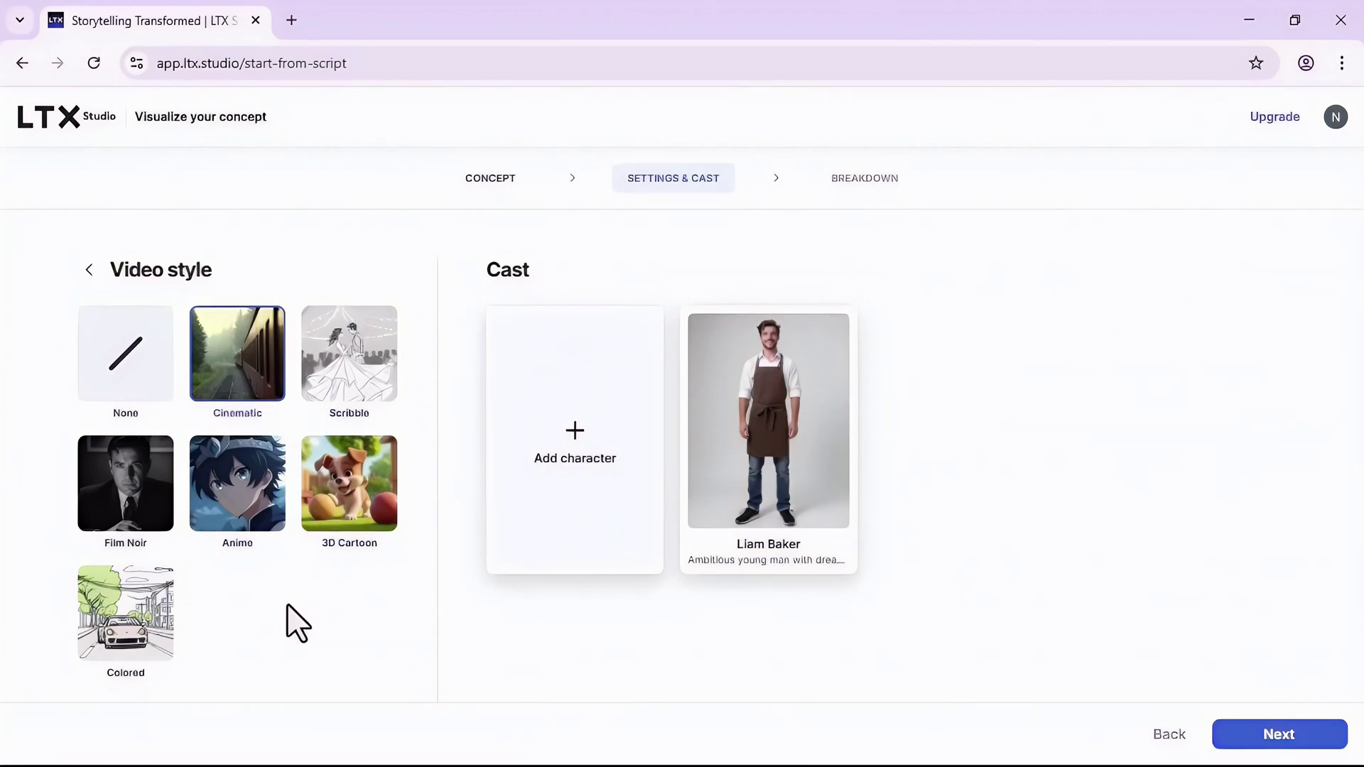
mouse_move(782, 344)
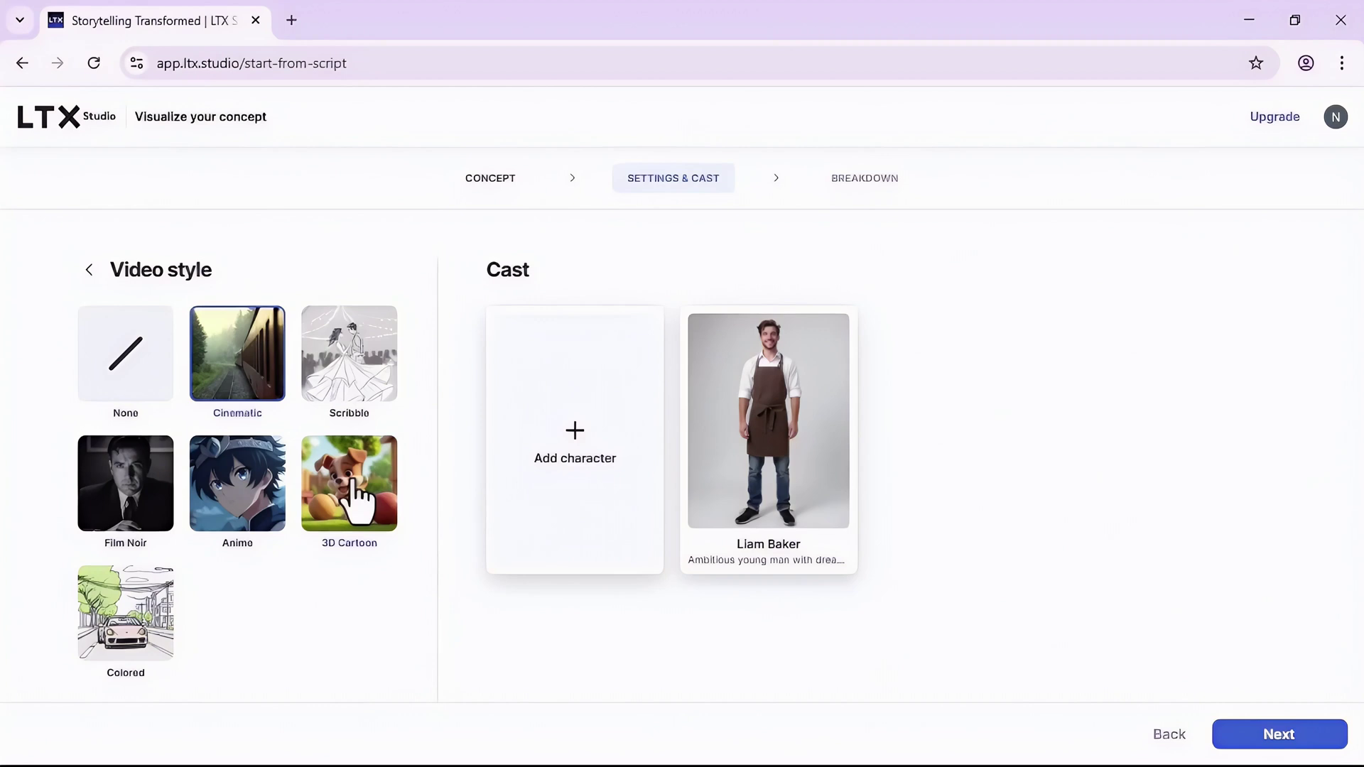
left_click(354, 480)
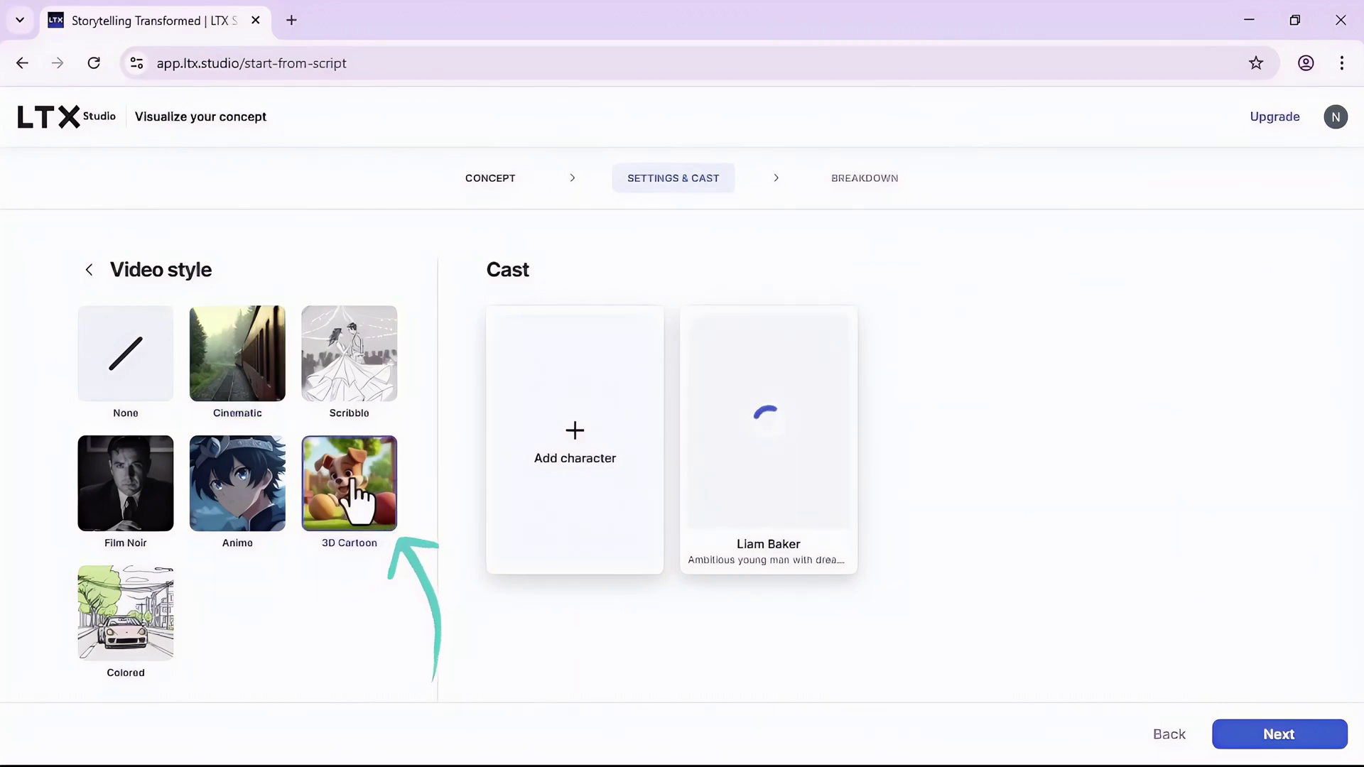
mouse_move(746, 450)
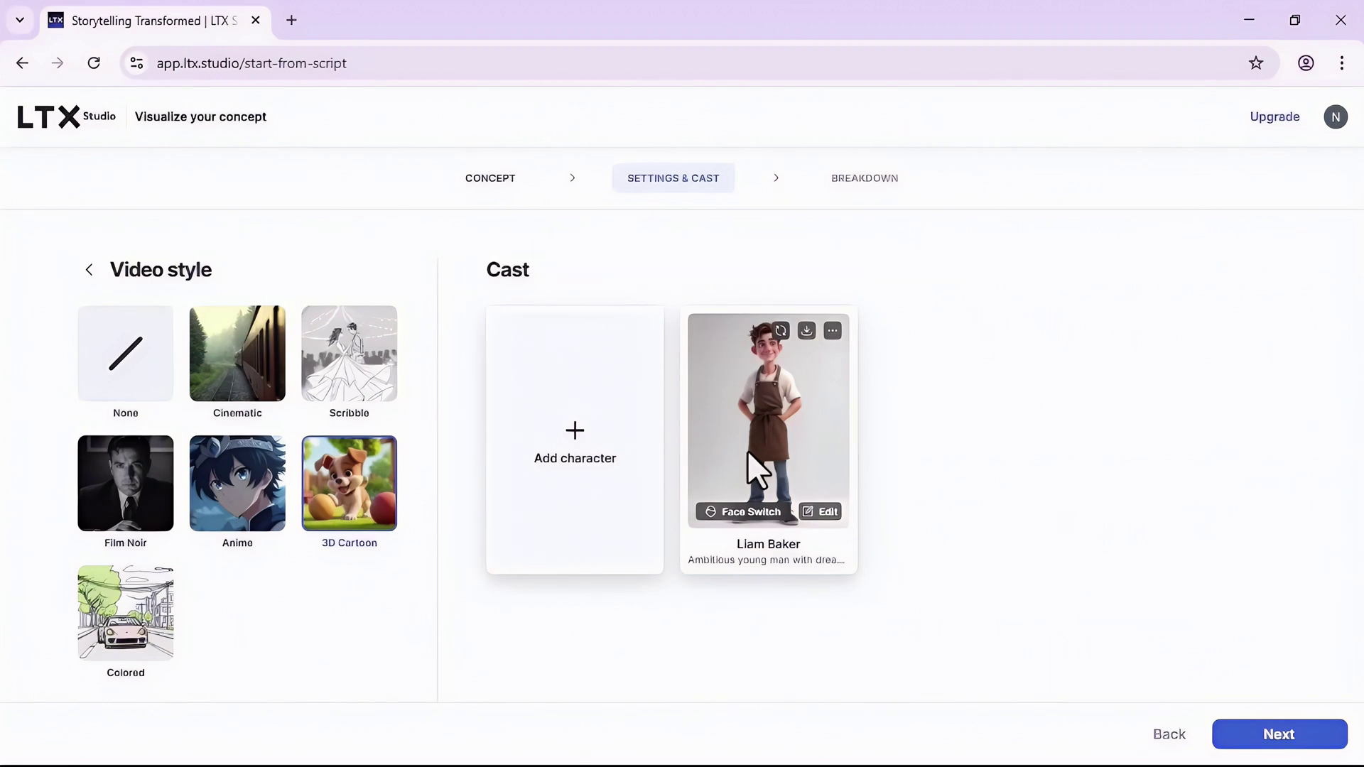
- Edit Liam Baker's details to age 30, green eyes, and a light brown beard
left_click(824, 513)
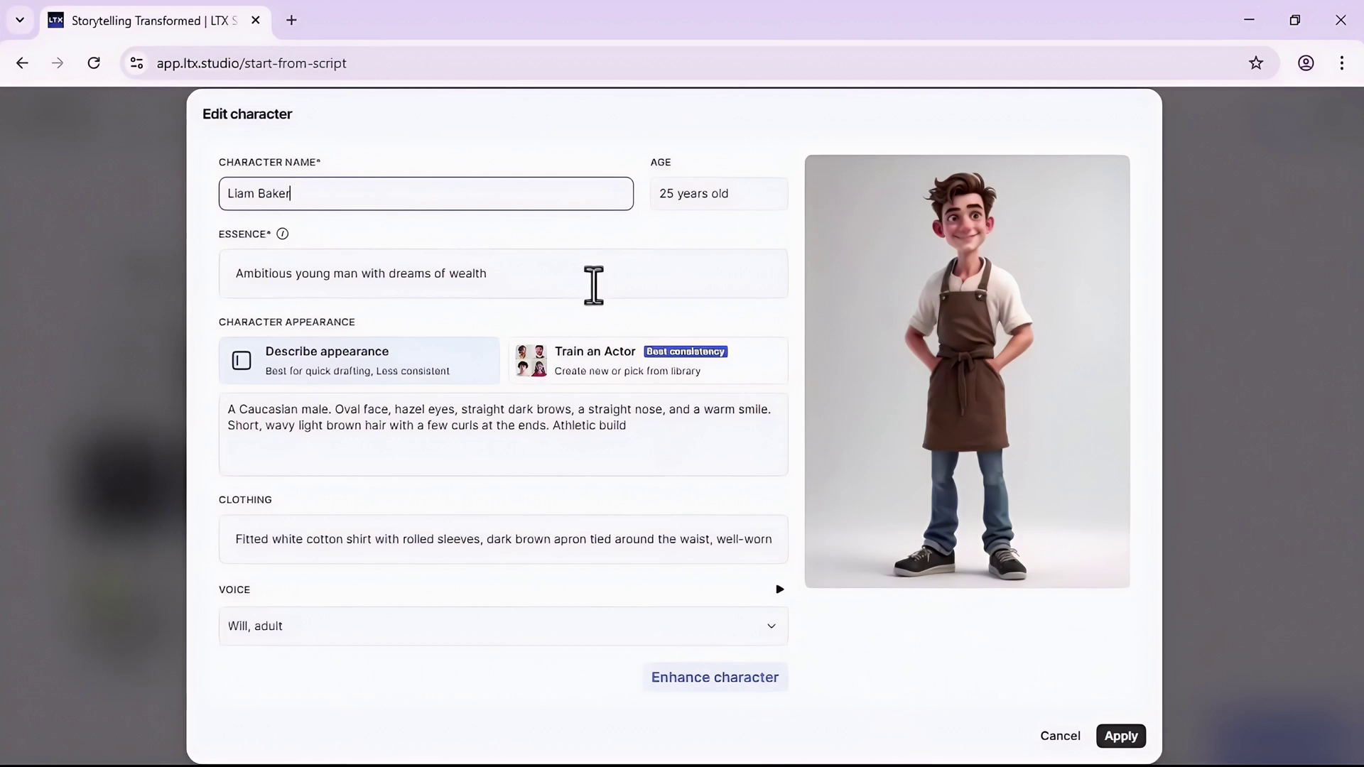
left_click_drag(675, 199, 653, 213)
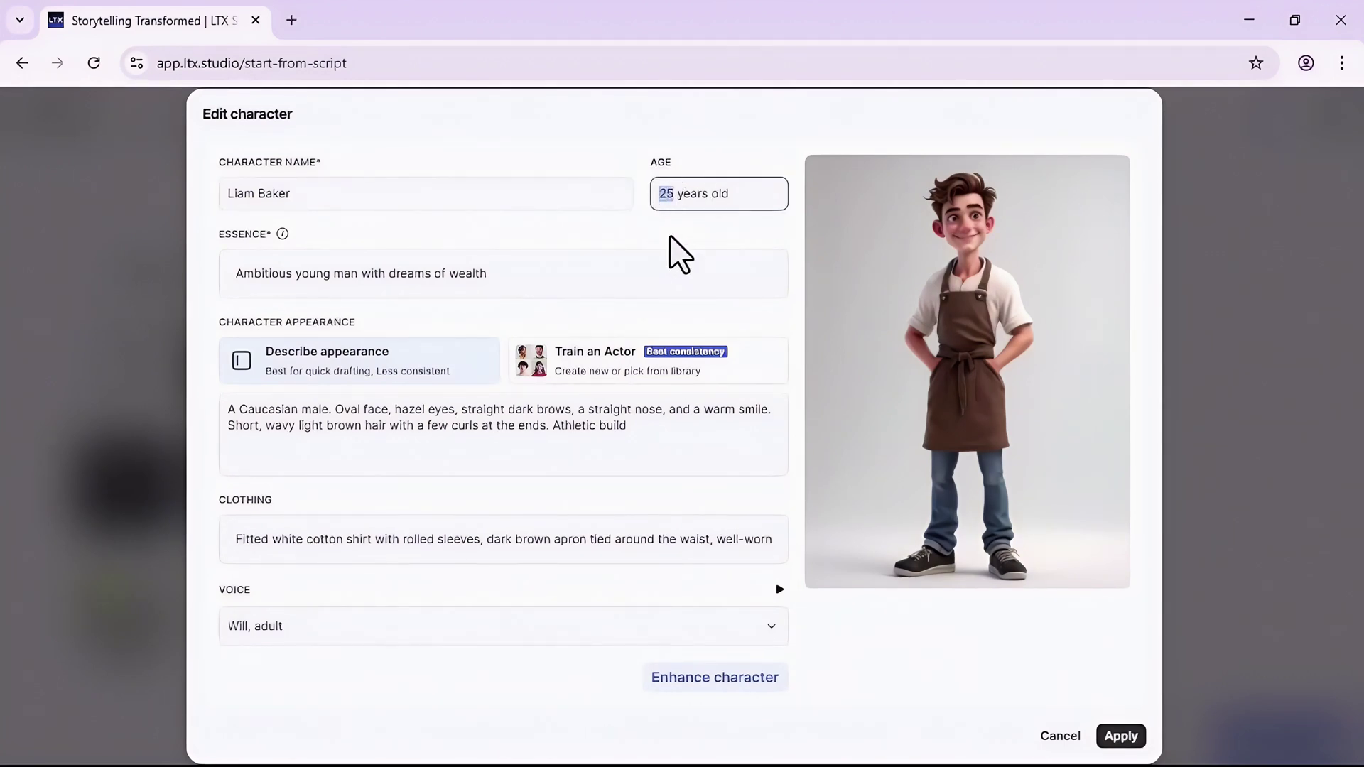
type("30")
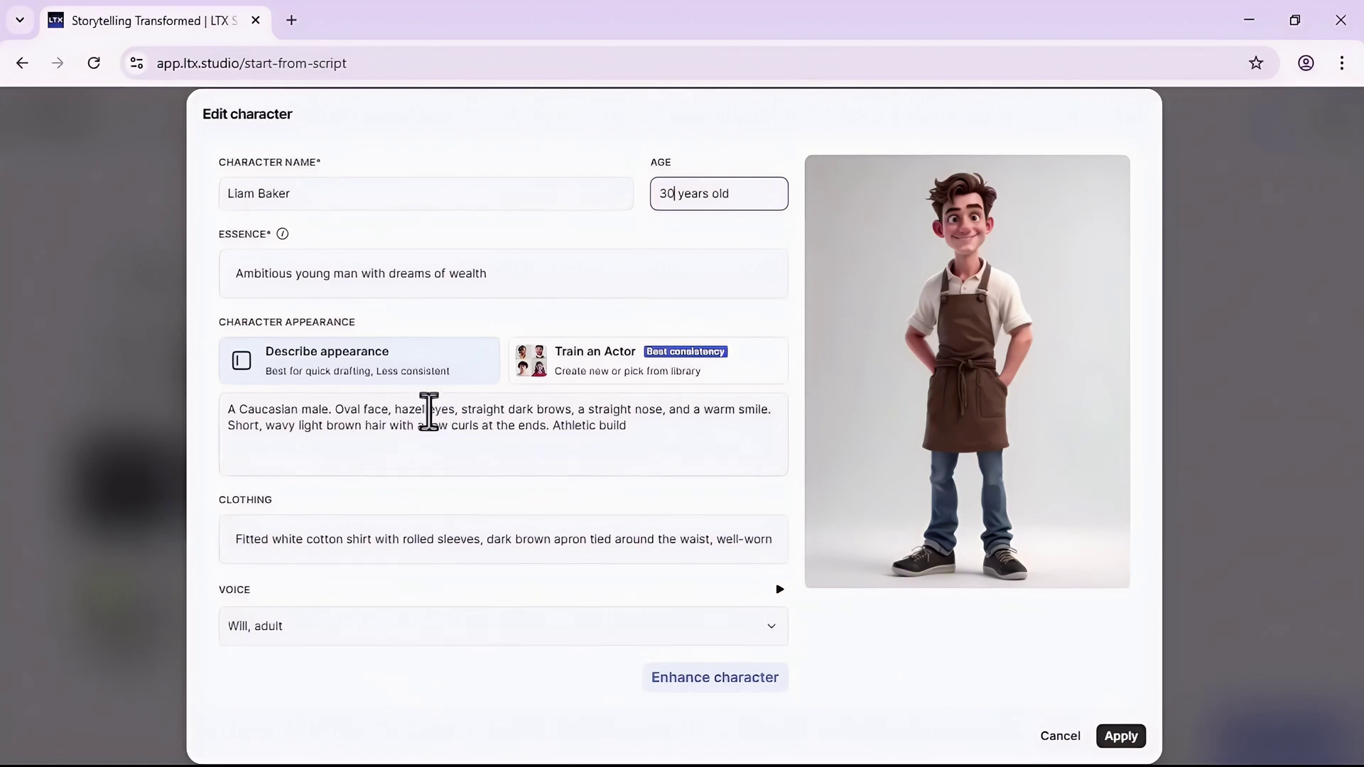
double_click(425, 410)
type("green")
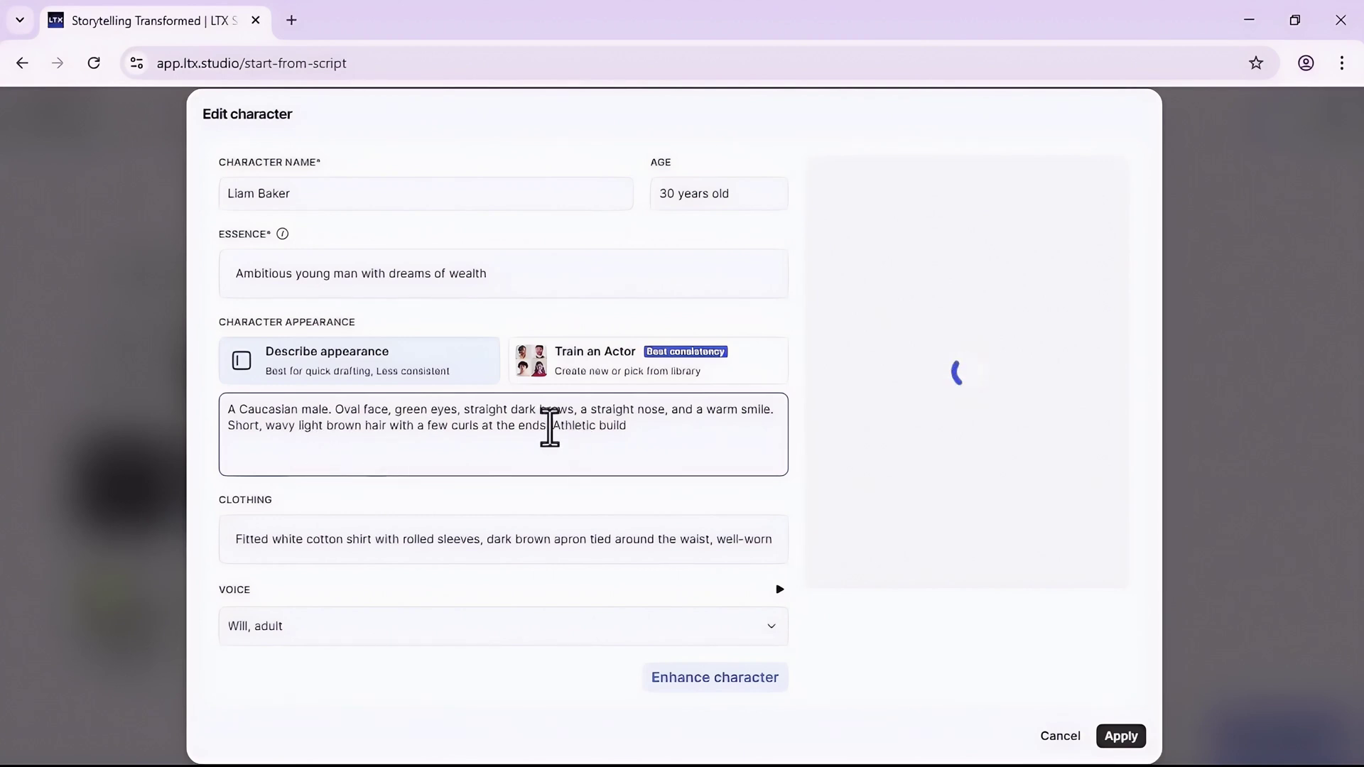
key("BackSpace")
type(", and light brown beard")
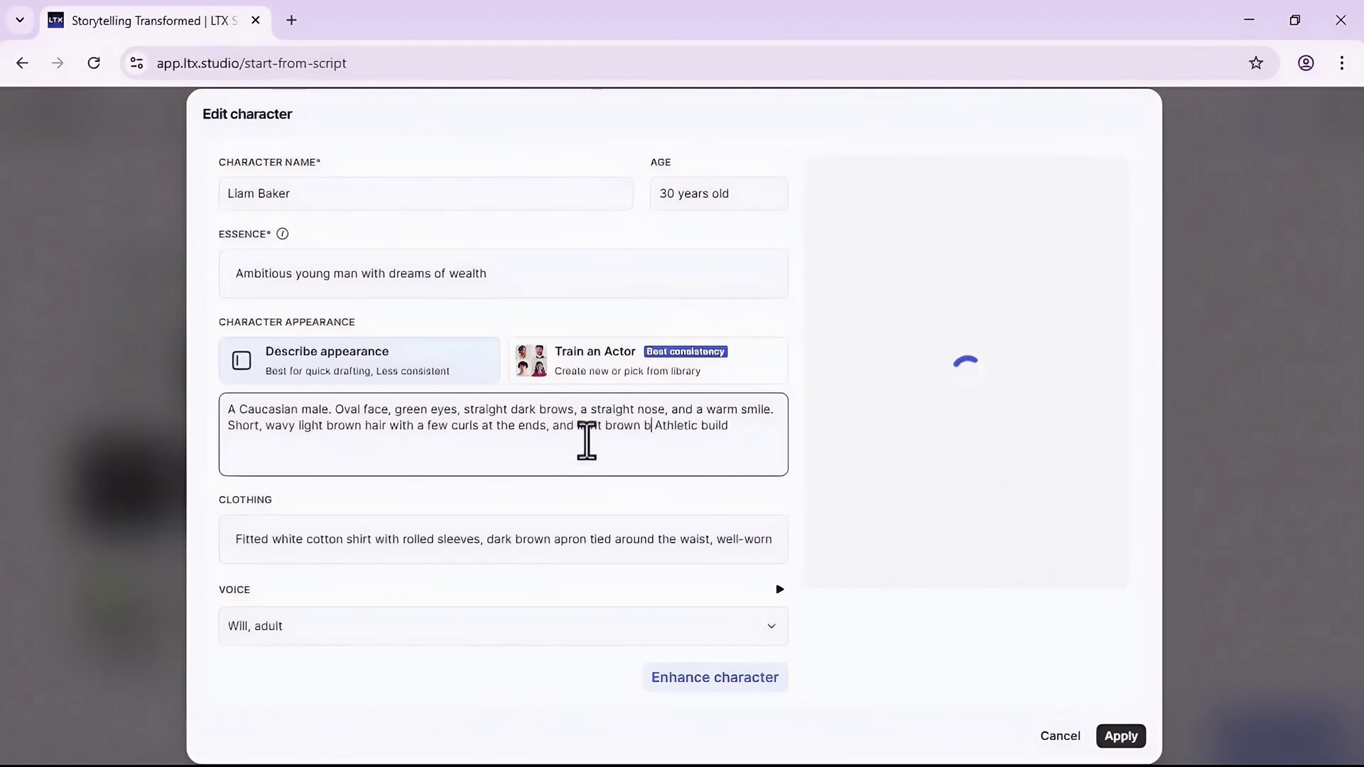
type(".")
- Change his cotton shirt to a T-shirt and apply the character changes
scroll(412, 537, "down", 1)
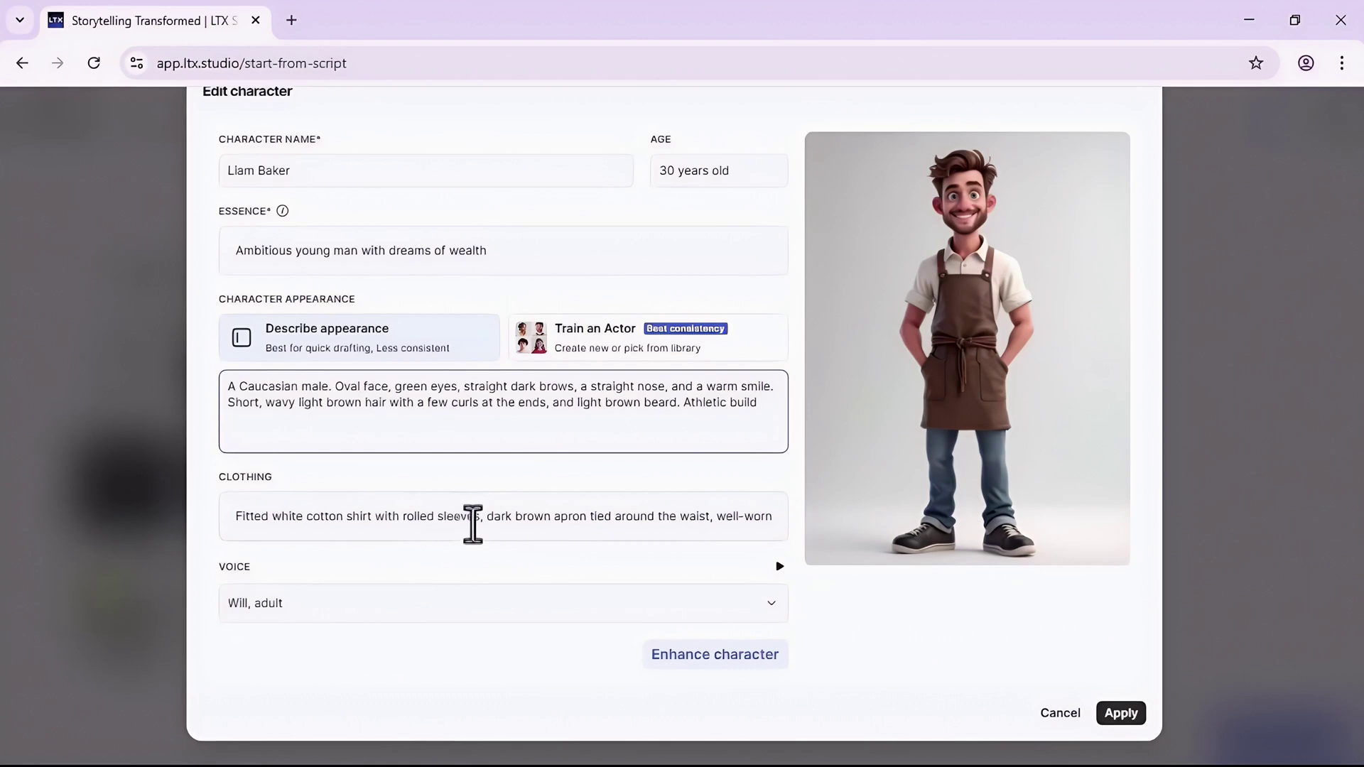
left_click(500, 517)
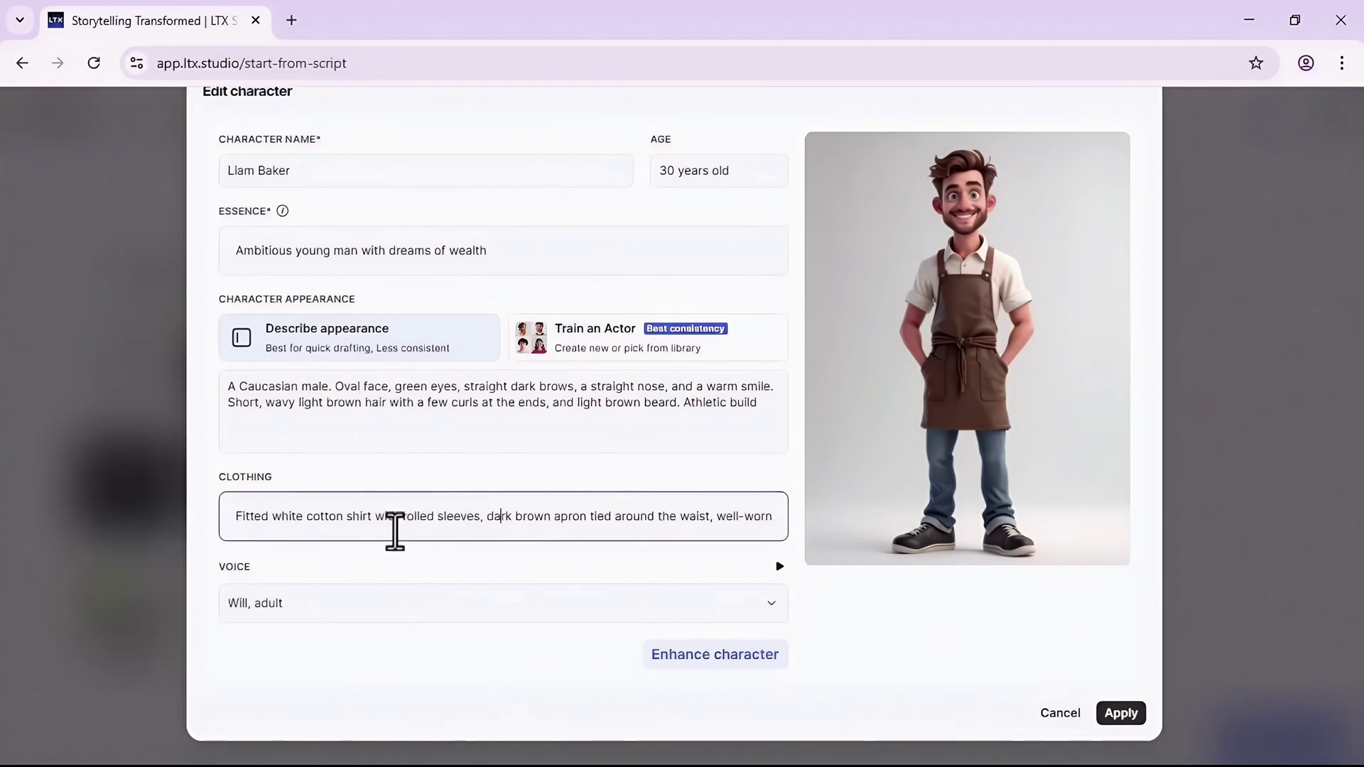
double_click(321, 516)
key("BackSpace")
type("T-")
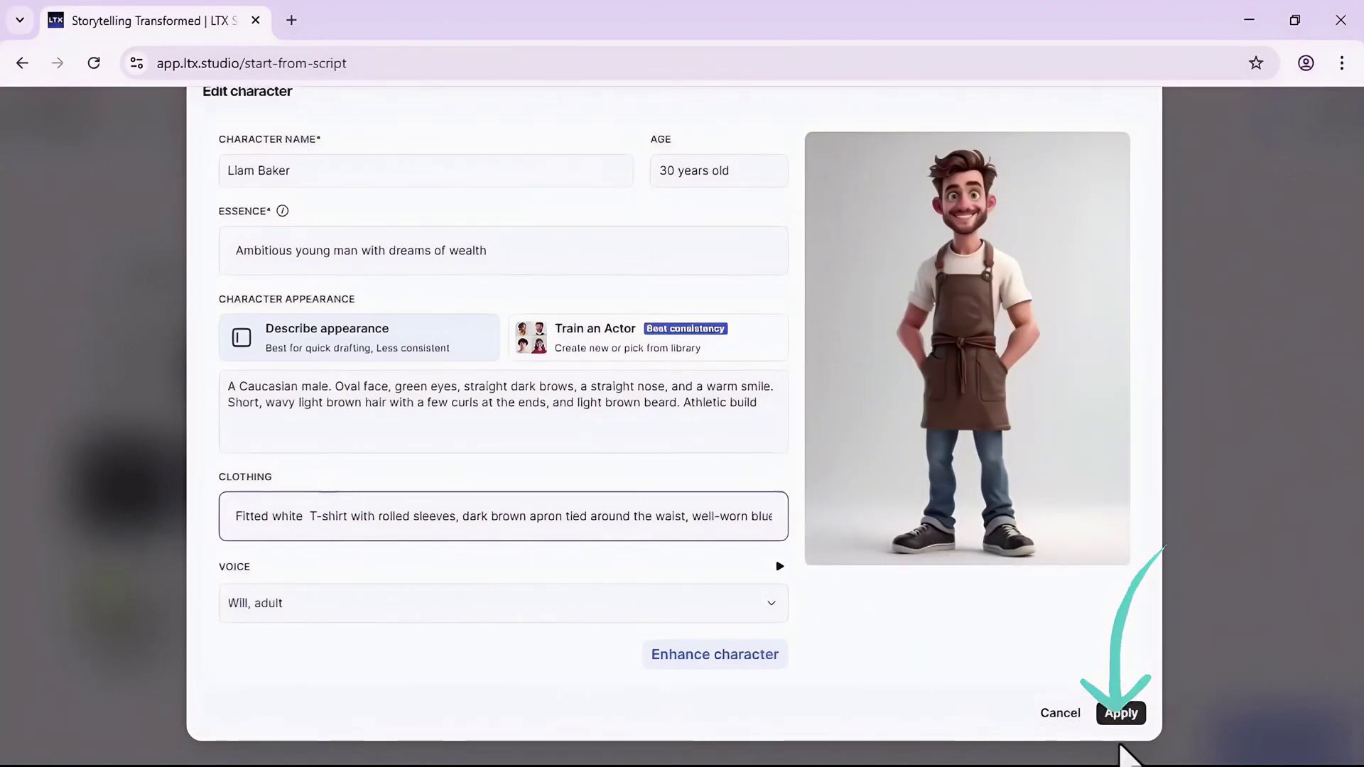
left_click(1122, 714)
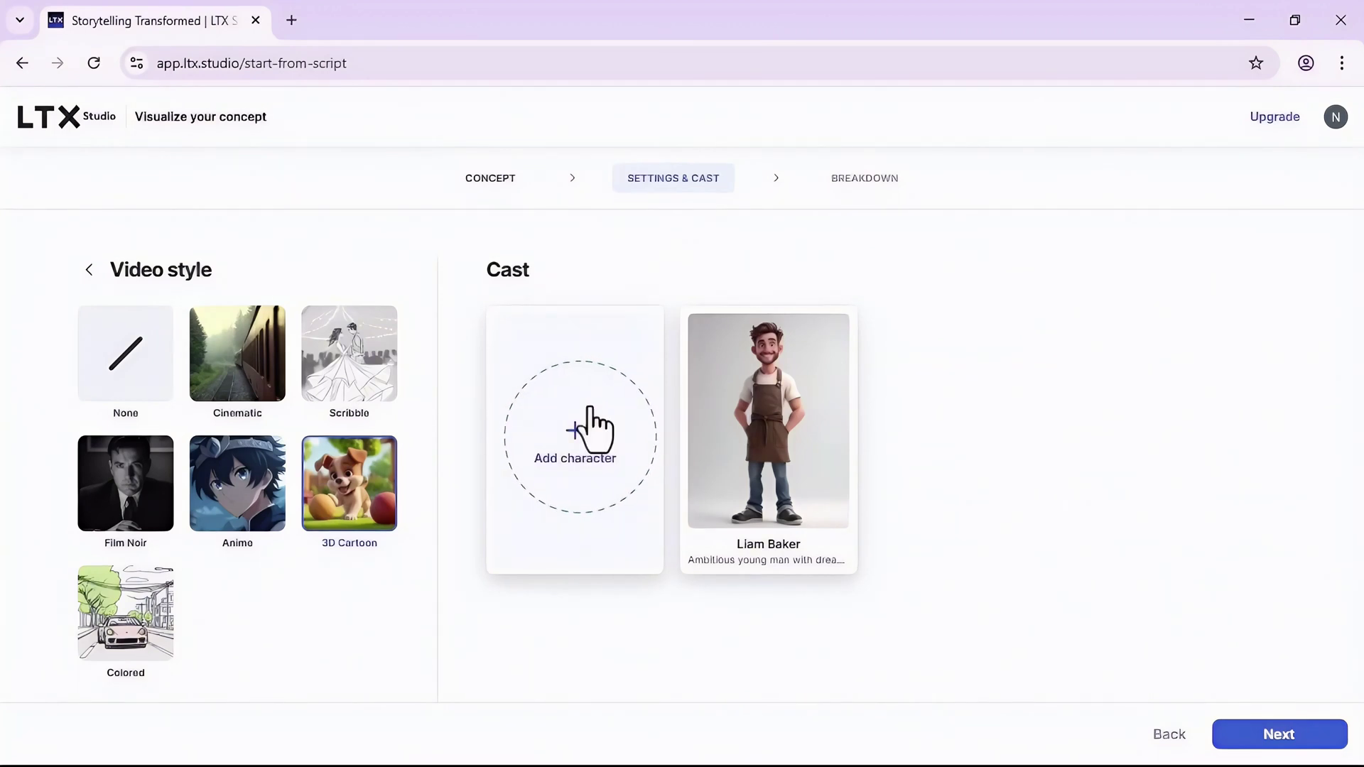
left_click(572, 461)
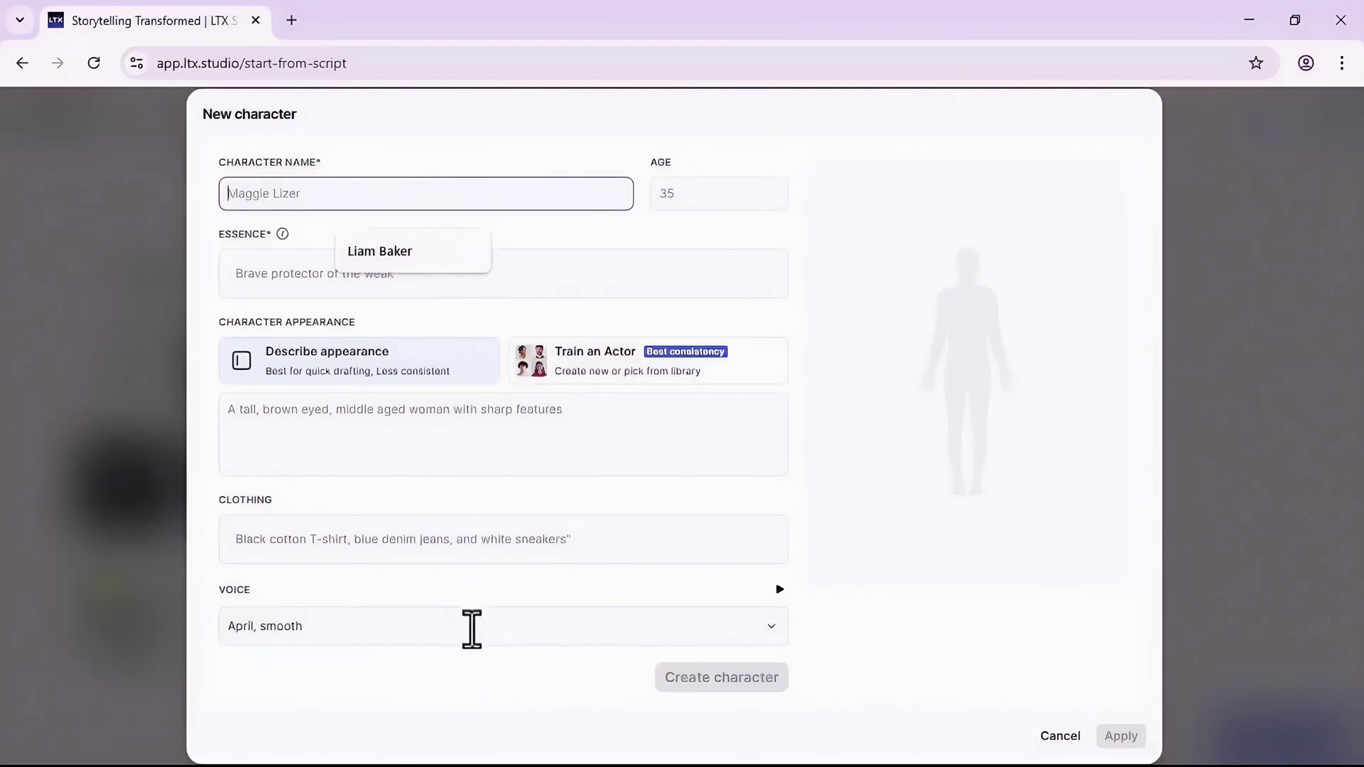
left_click(1232, 667)
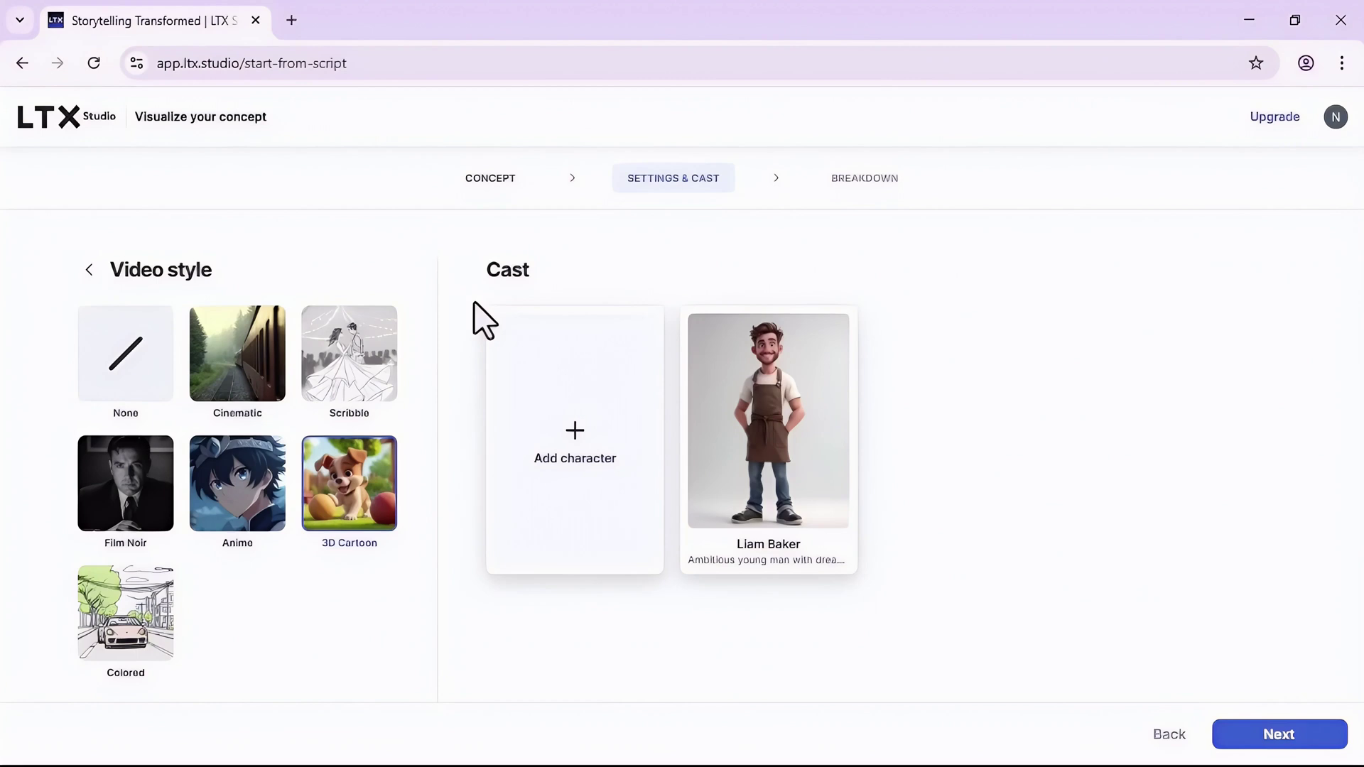
- Advance to the Breakdown step and look over Scene 1's description
mouse_move(830, 515)
left_click(1294, 738)
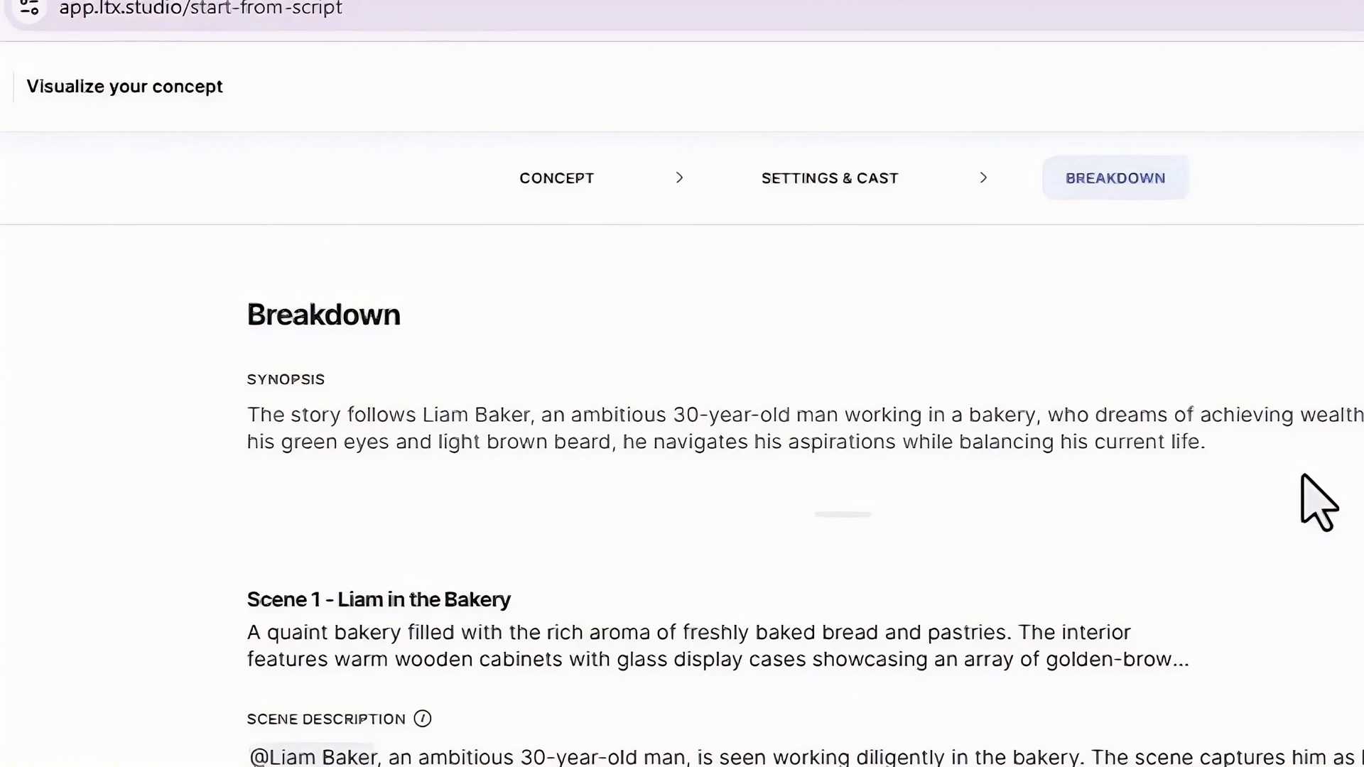
scroll(473, 439, "down", 1)
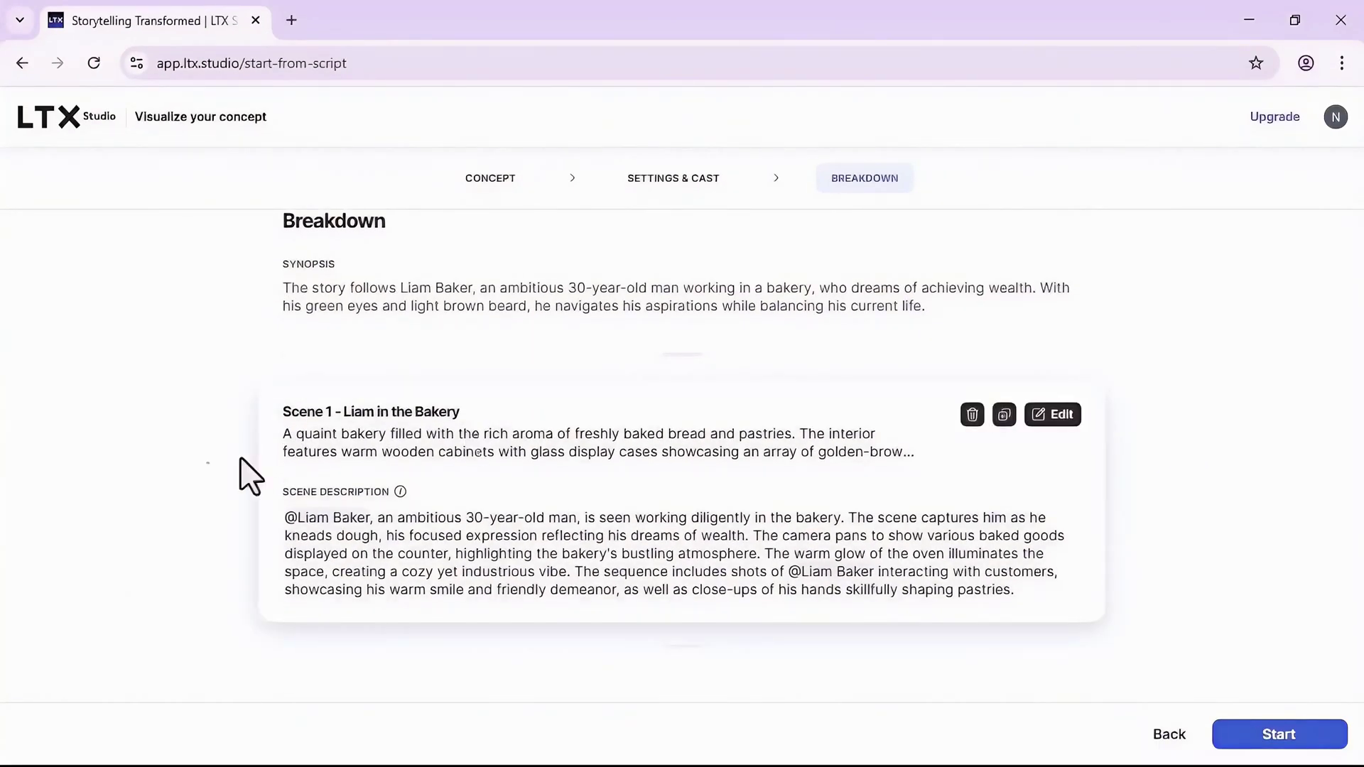
mouse_move(502, 511)
left_click(631, 519)
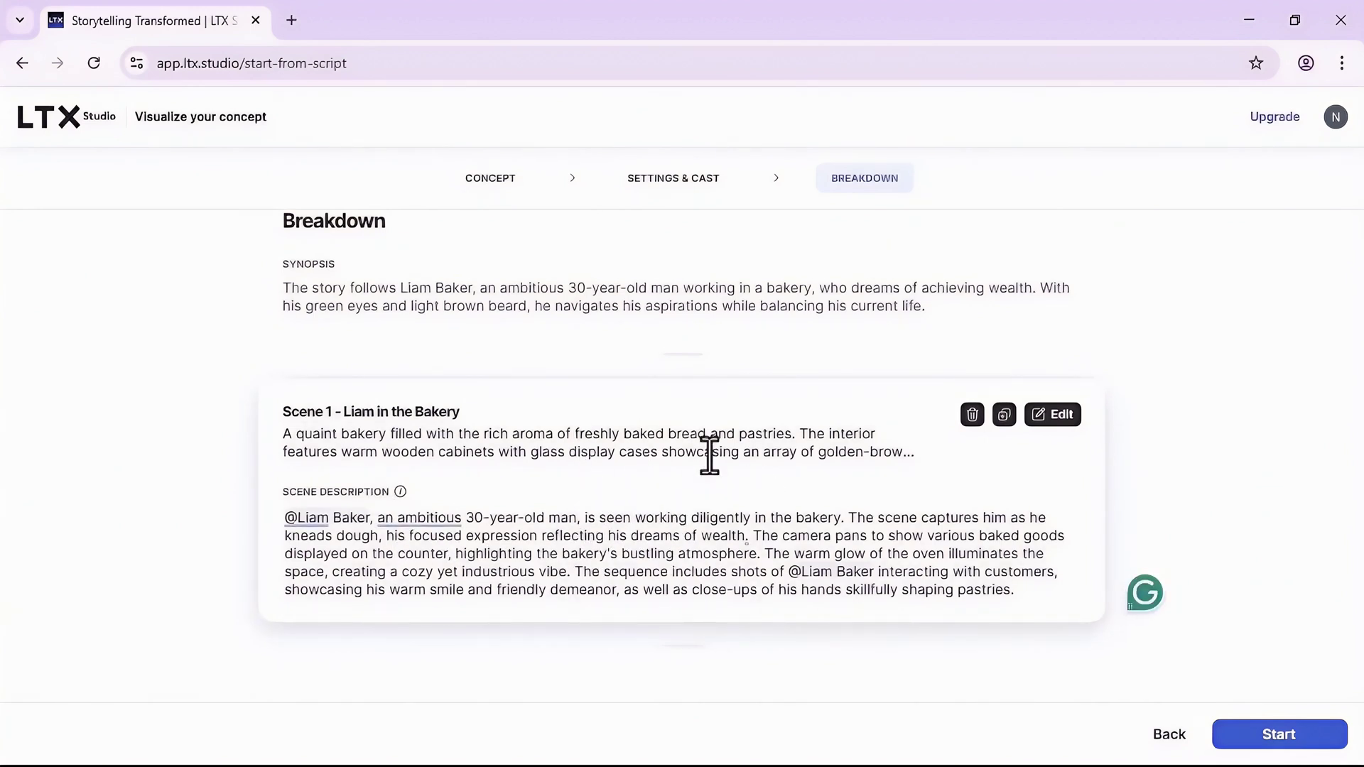
- Open Add Scene and Scene 1's edit panel, cancelling both without changes
mouse_move(683, 360)
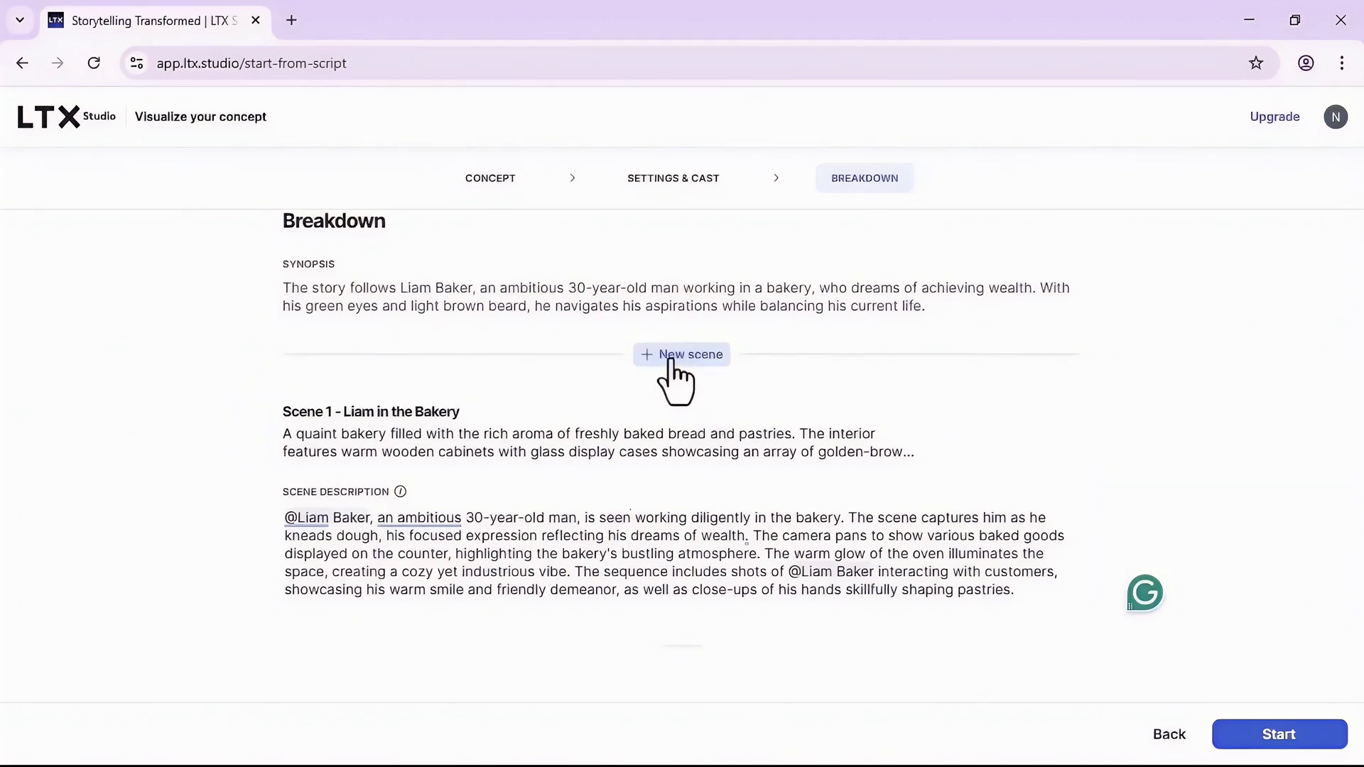
mouse_move(654, 650)
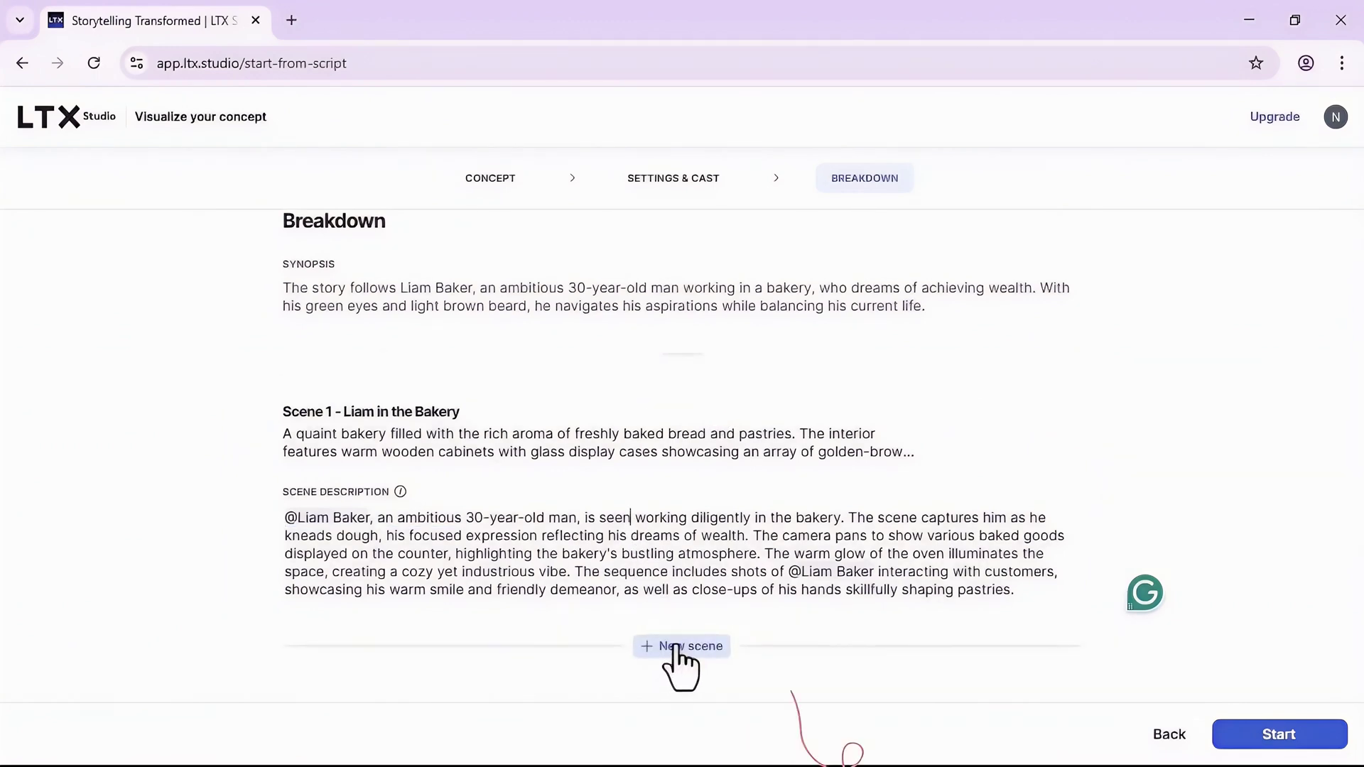
left_click(655, 647)
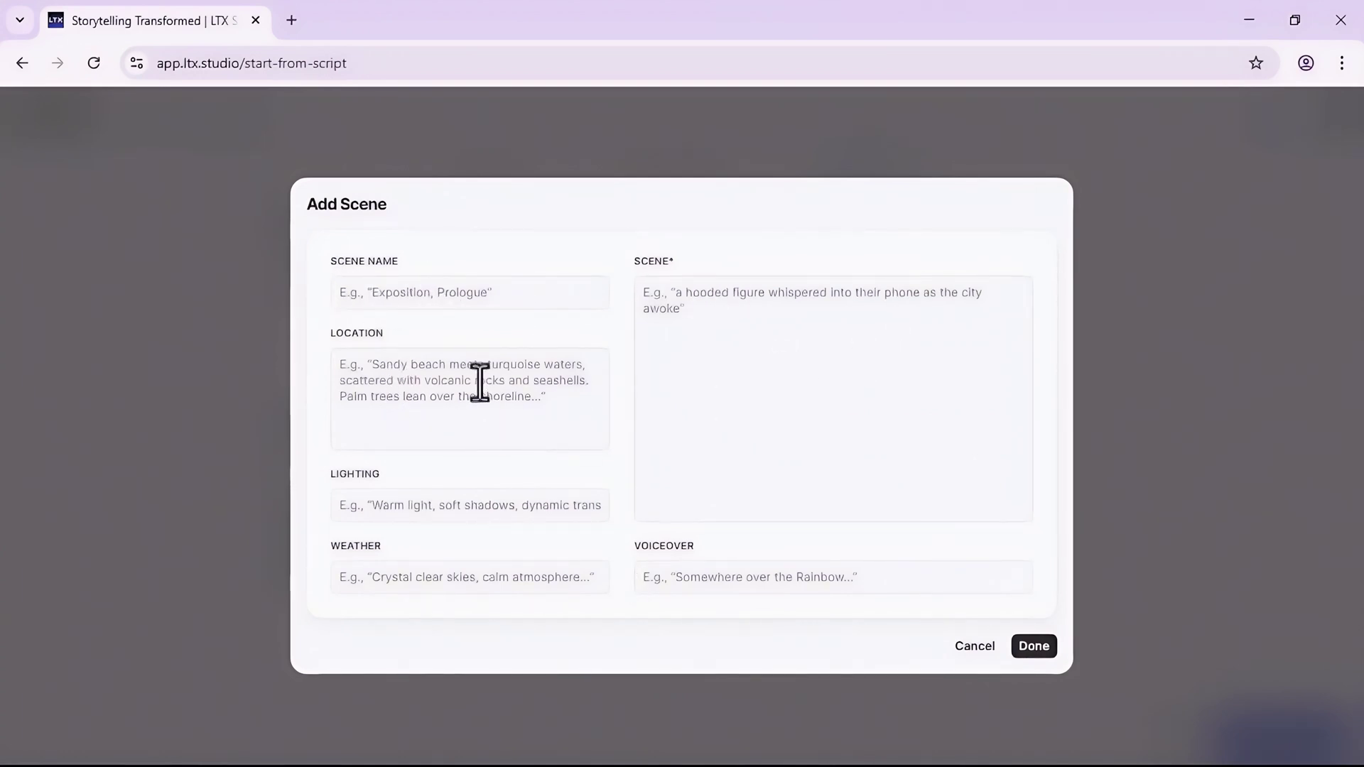
left_click(974, 646)
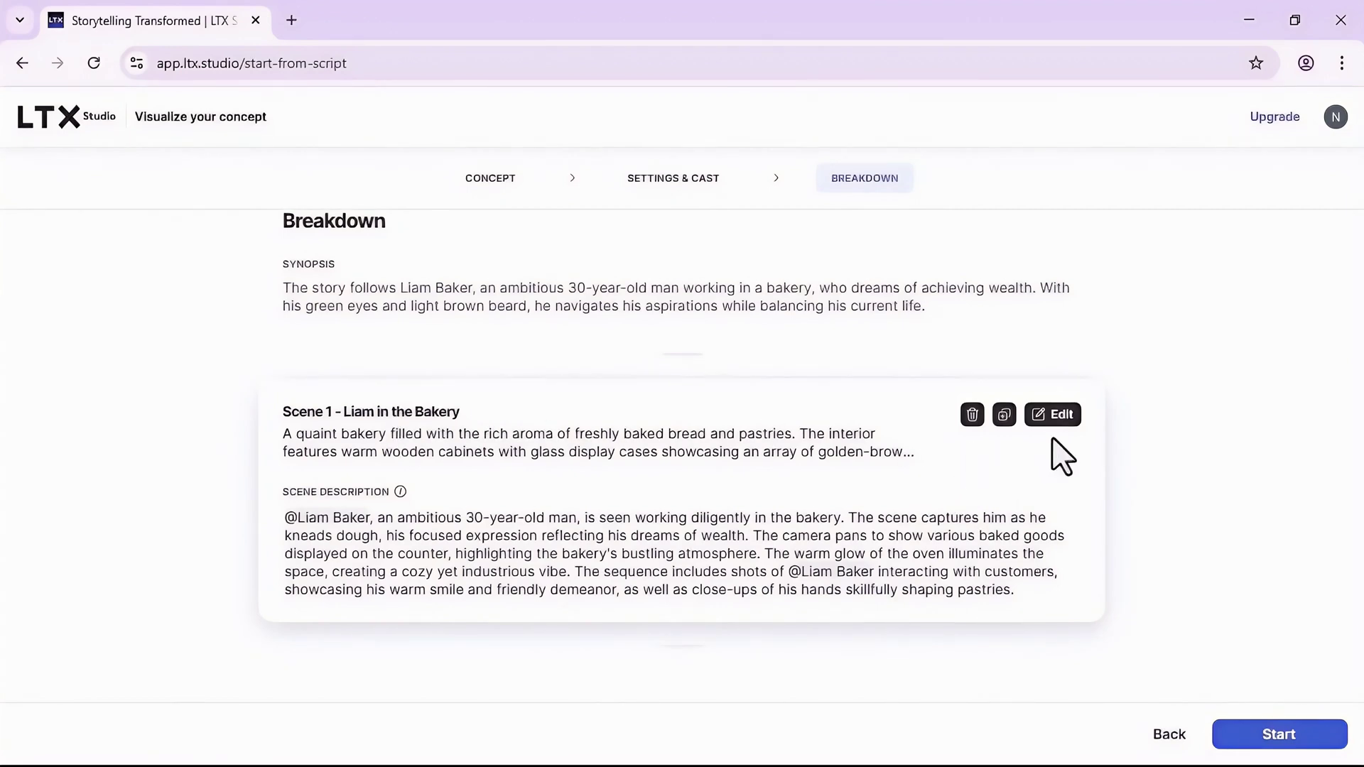
left_click(1053, 415)
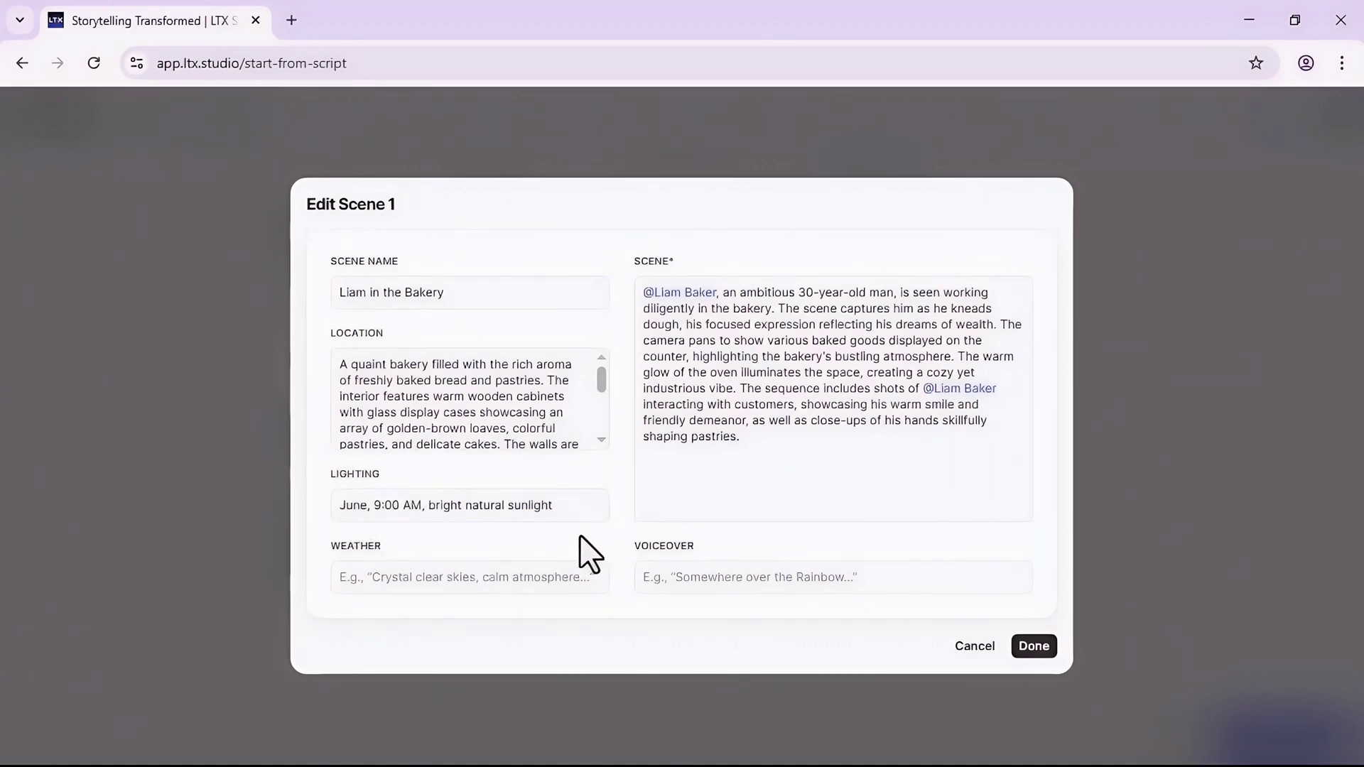
left_click(976, 652)
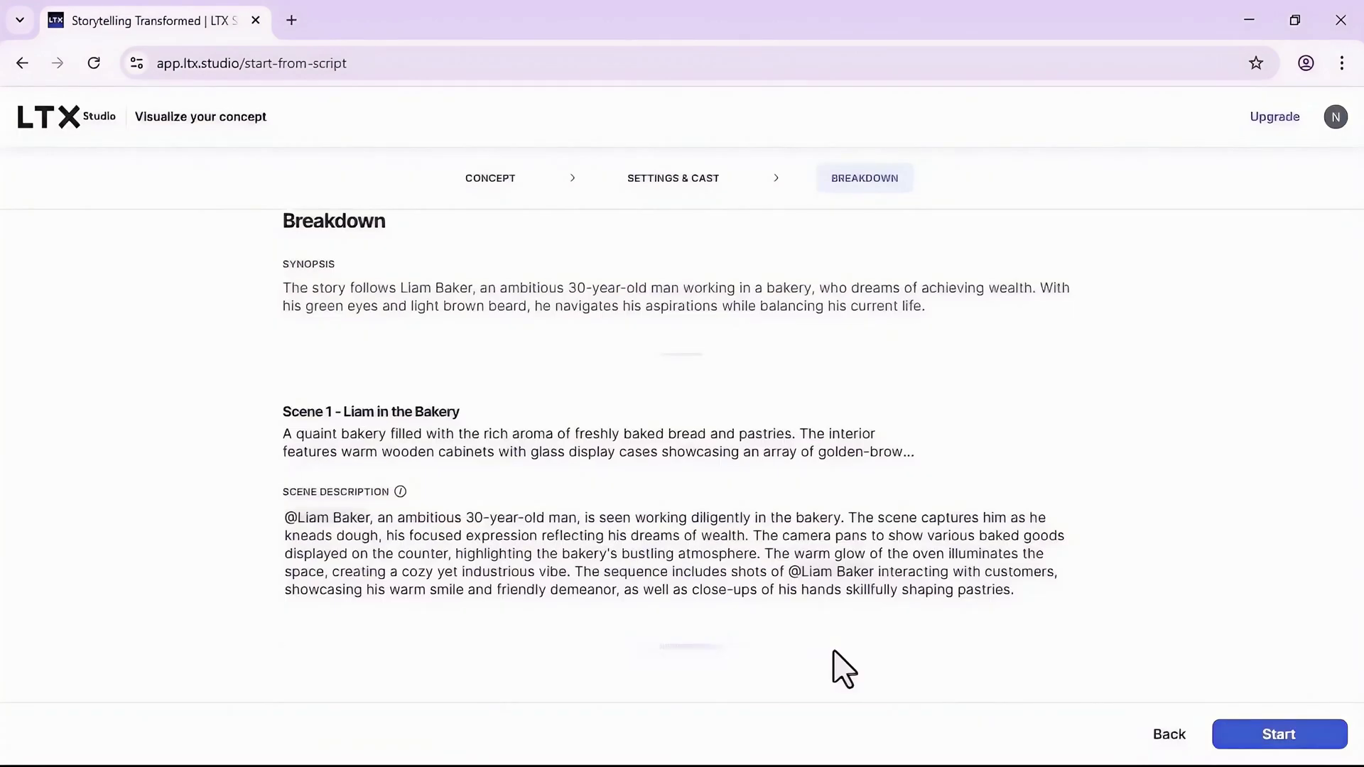
- Review the three generated shots' prompts and shot types: Wide, Medium and Close-up
mouse_move(601, 403)
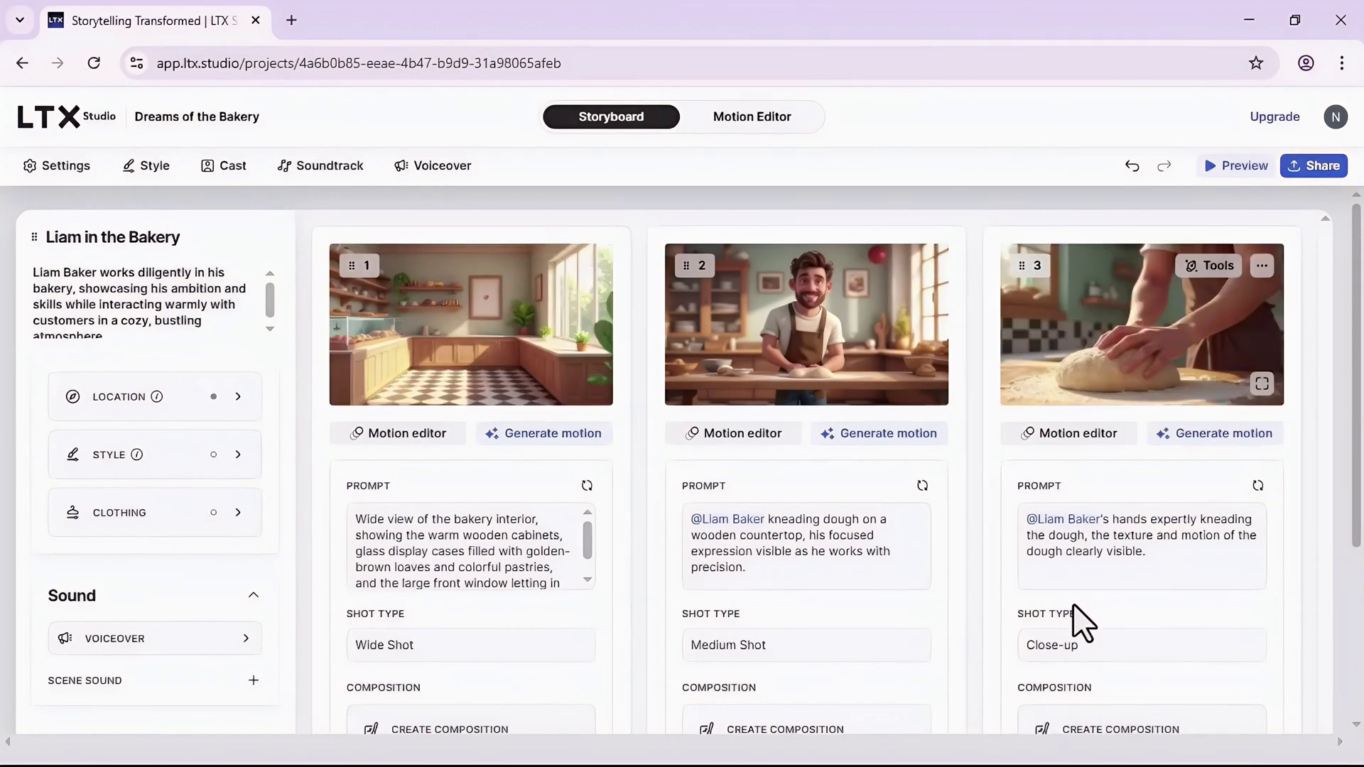
scroll(937, 658, "down", 5)
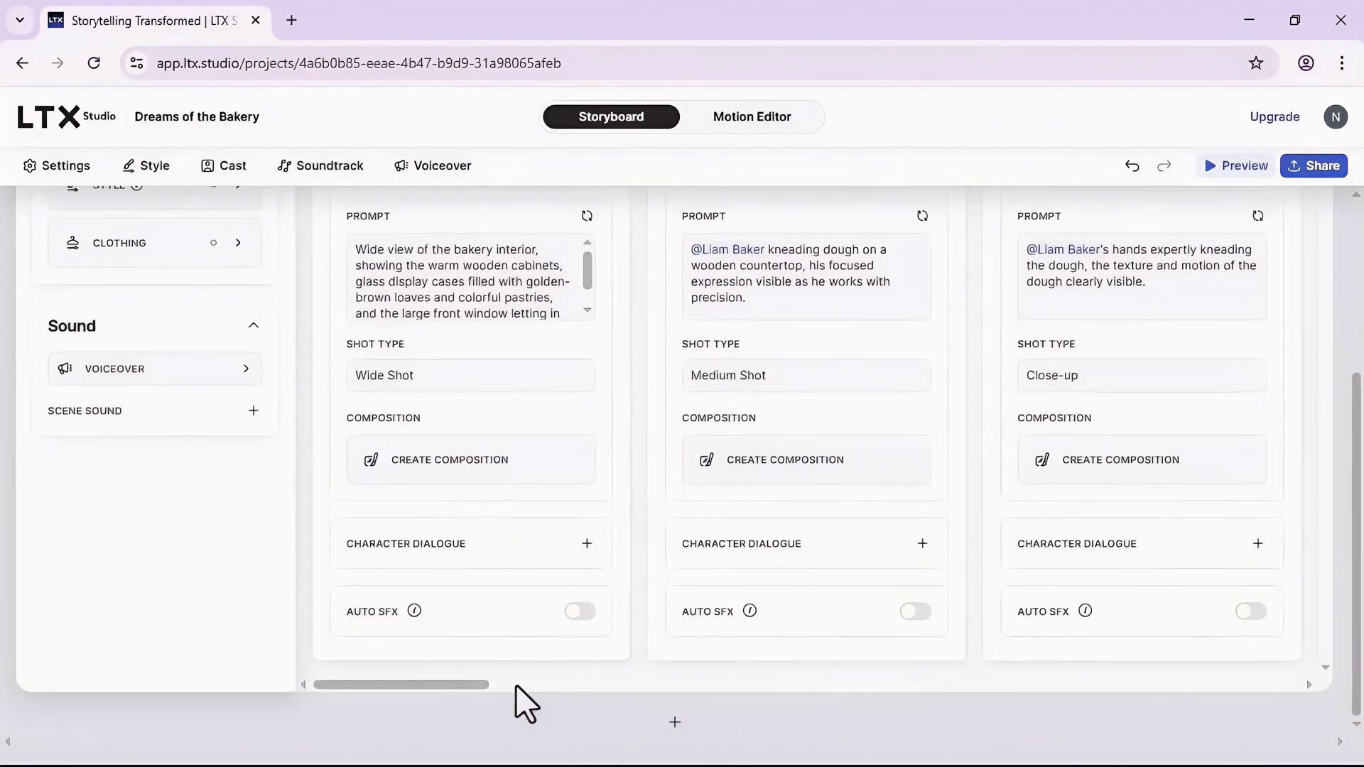
left_click_drag(464, 685, 299, 687)
scroll(725, 296, "up", 3)
scroll(867, 649, "down", 3)
scroll(885, 558, "up", 2)
scroll(888, 640, "up", 3)
scroll(898, 739, "down", 3)
scroll(1165, 387, "up", 3)
scroll(980, 739, "down", 3)
scroll(405, 550, "up", 3)
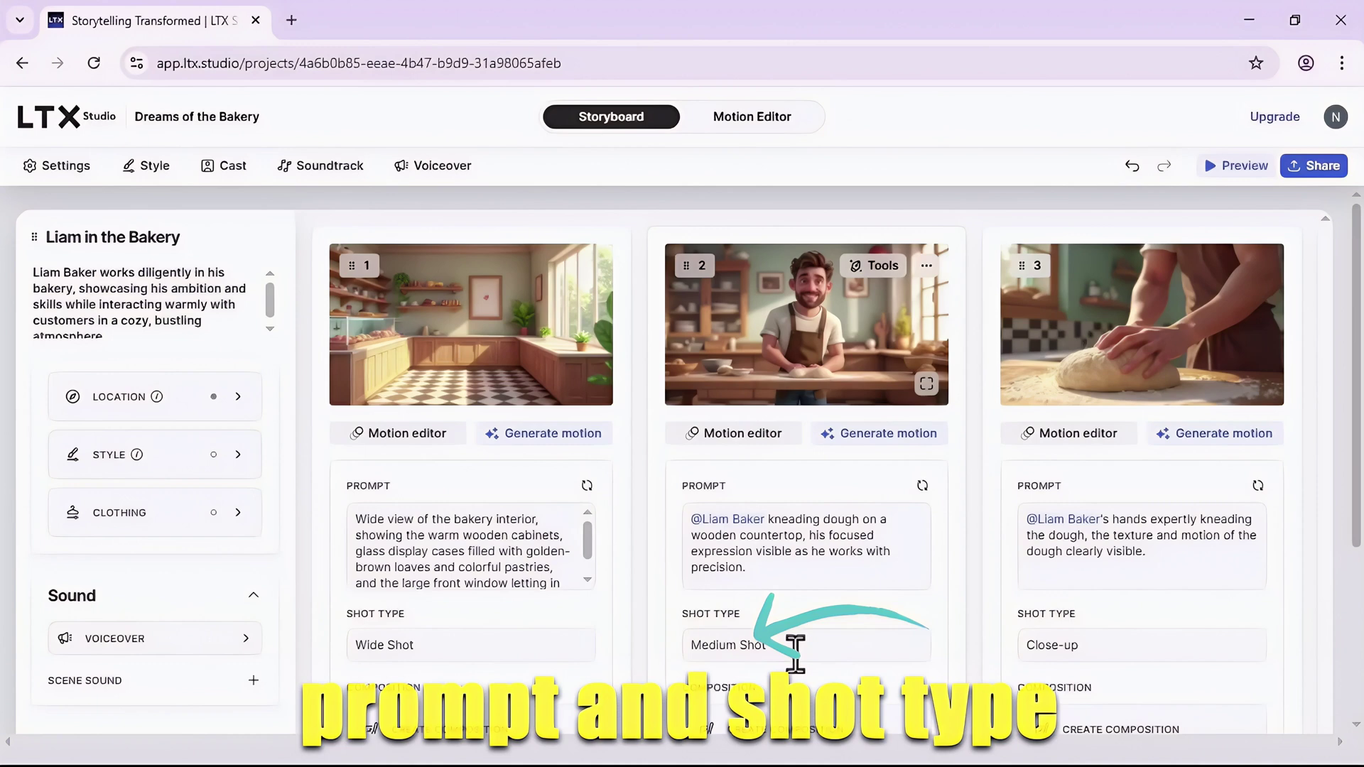
scroll(809, 661, "down", 1)
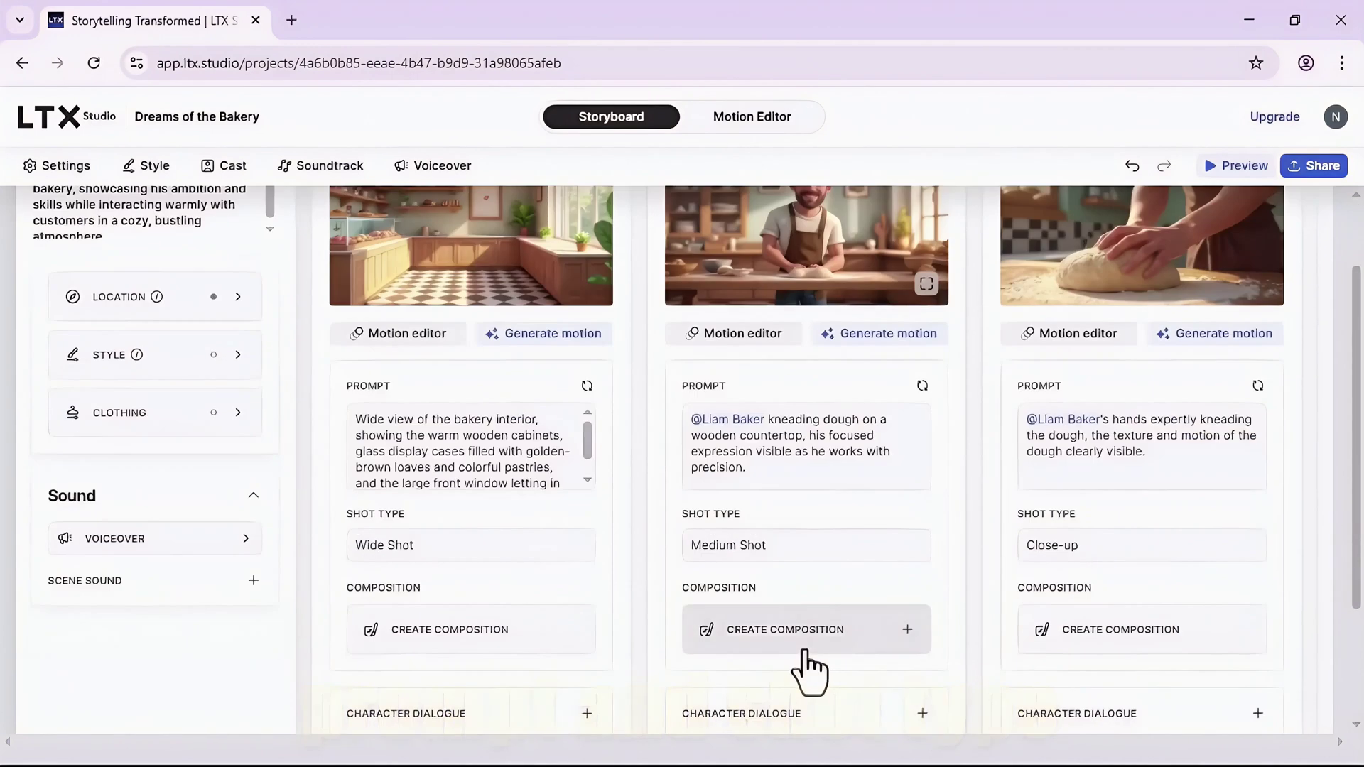
scroll(835, 628, "down", 2)
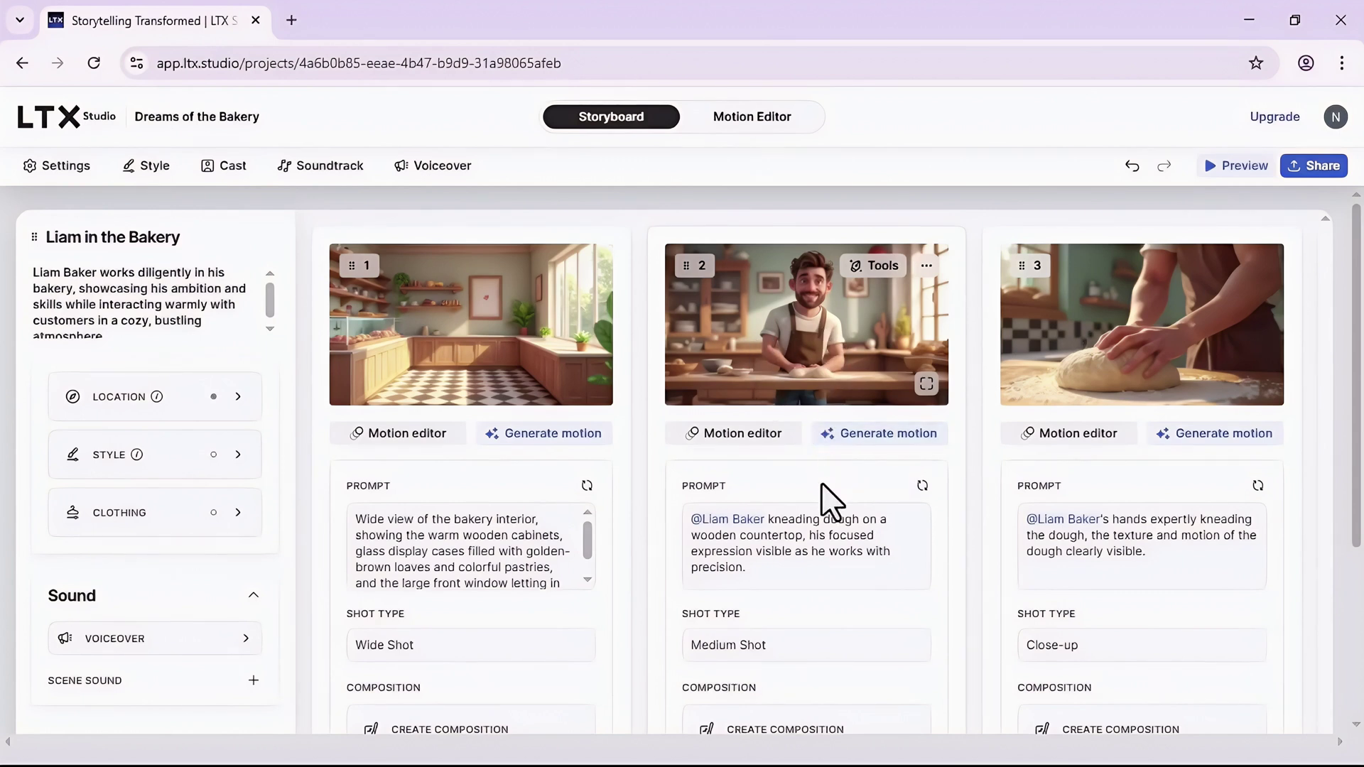
- Regenerate shot 2's dough-kneading image twice from its prompt
left_click(923, 488)
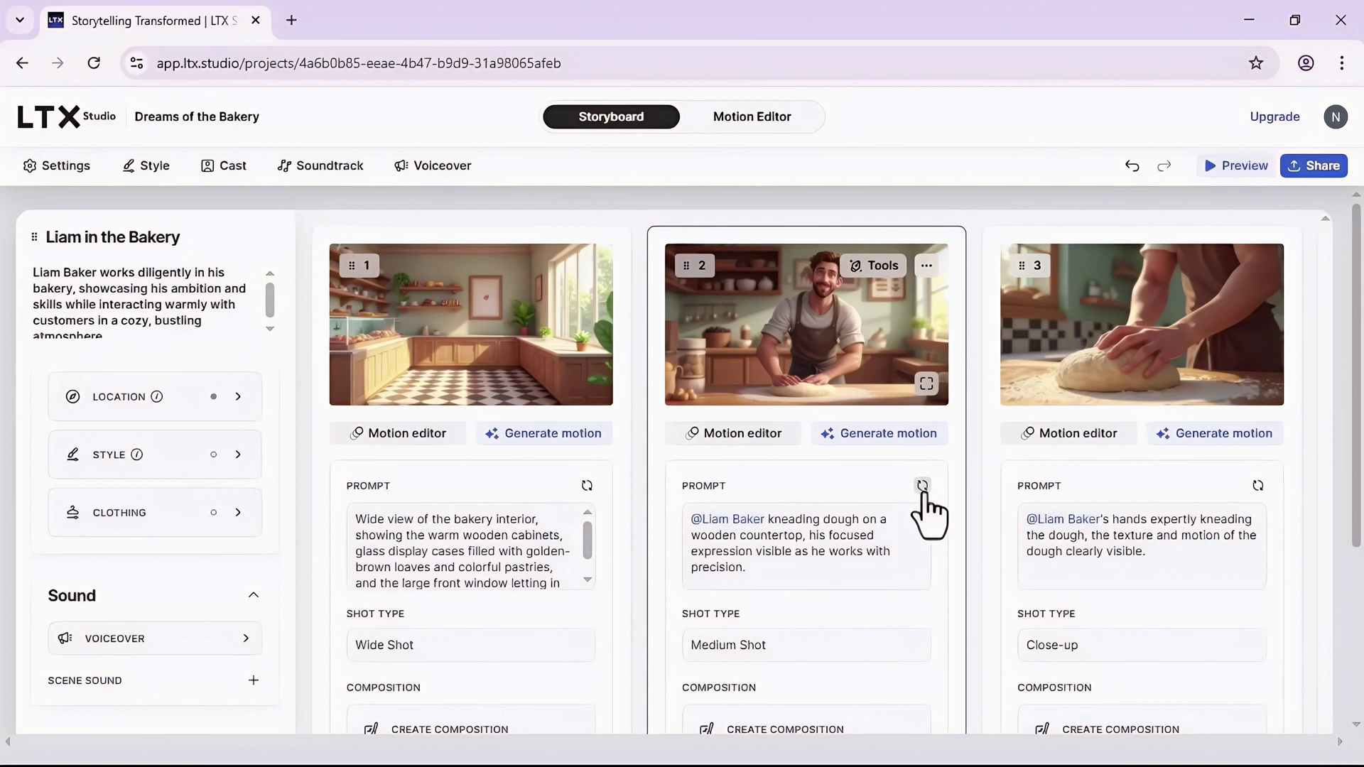
left_click(922, 487)
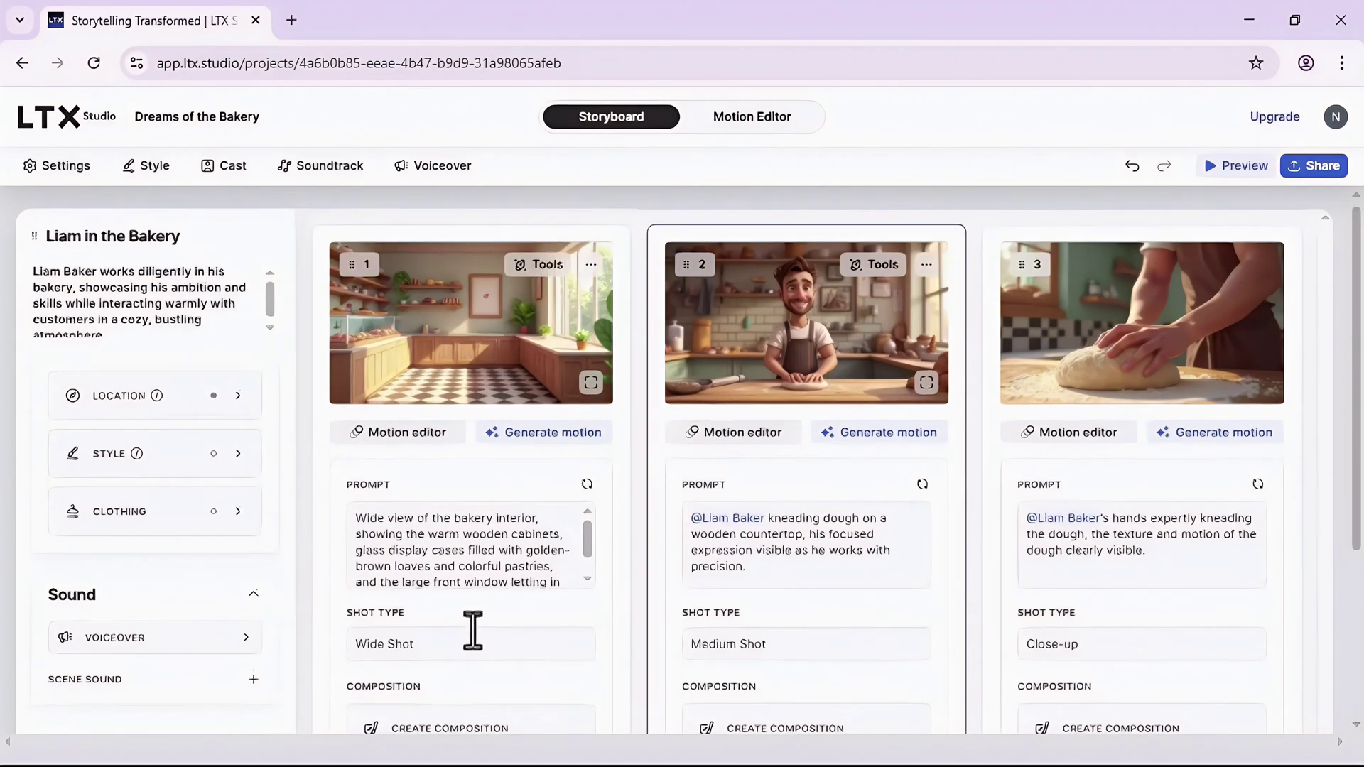
- Set shot 1's shot type to Extreme Wide-shot for a wider bakery interior
scroll(472, 631, "down", 1)
left_click(534, 547)
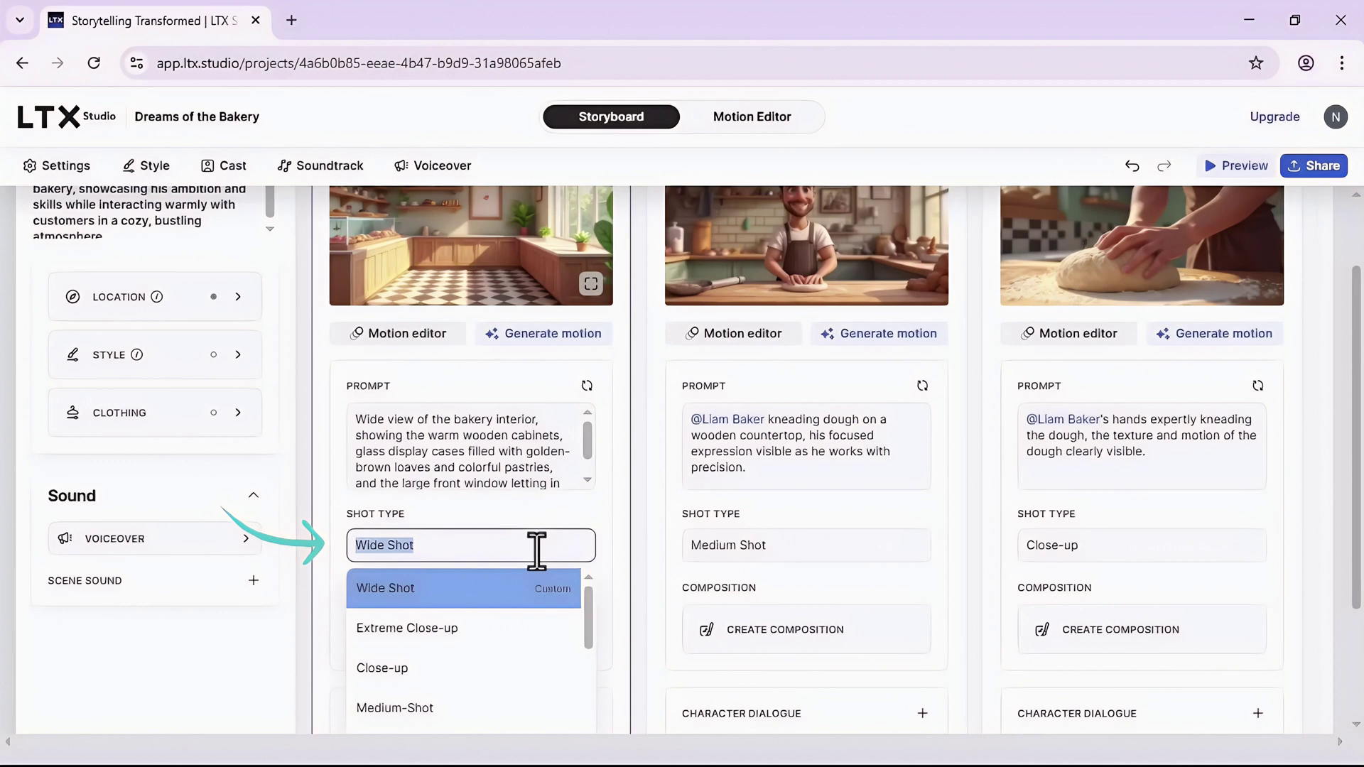
scroll(537, 547, "down", 1)
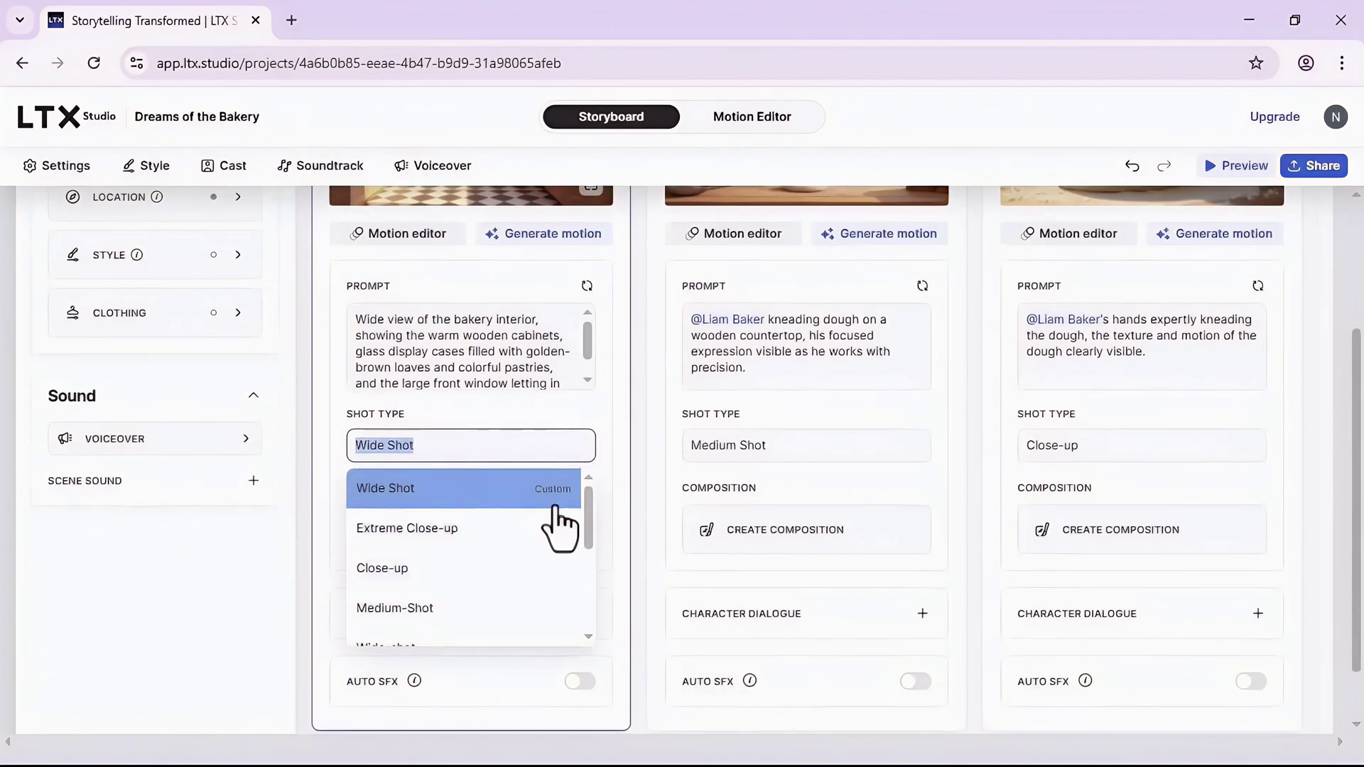
scroll(424, 511, "down", 2)
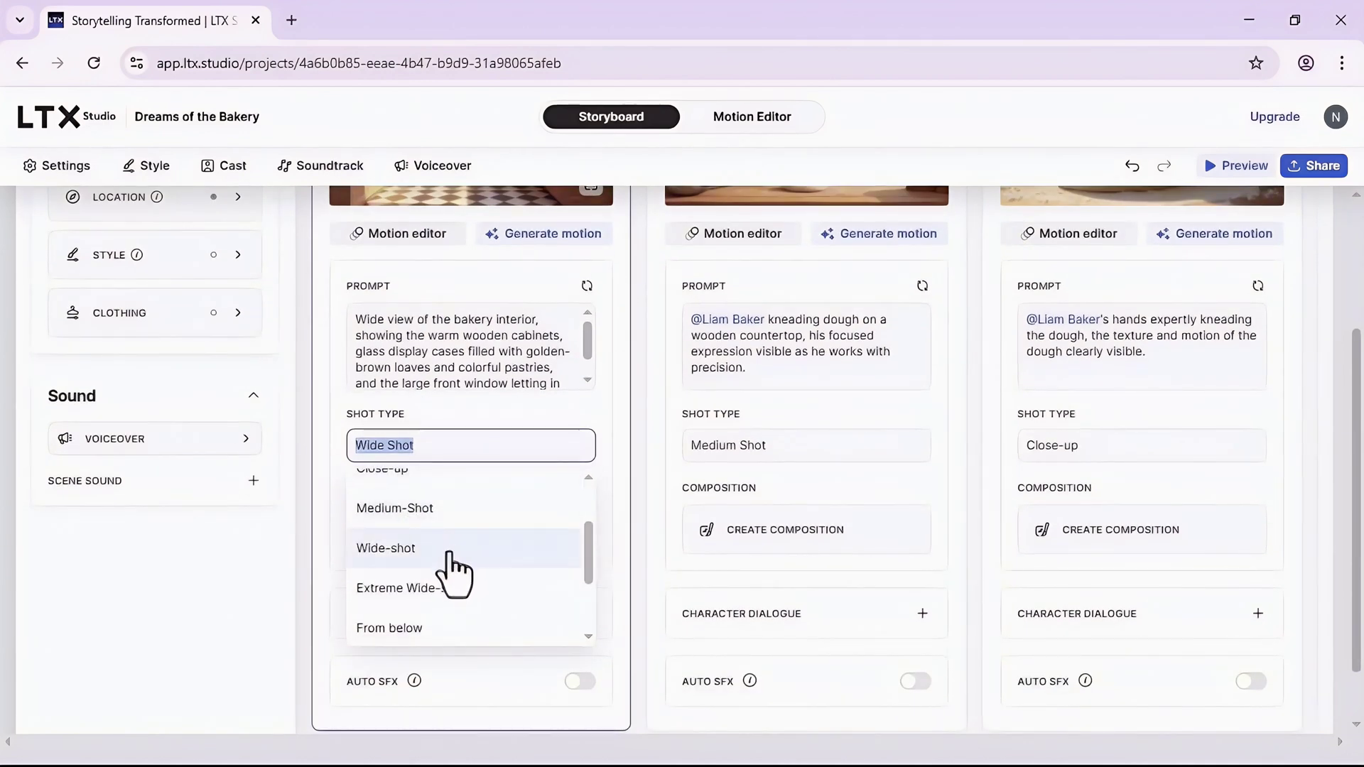
scroll(451, 579, "up", 2)
scroll(450, 576, "down", 3)
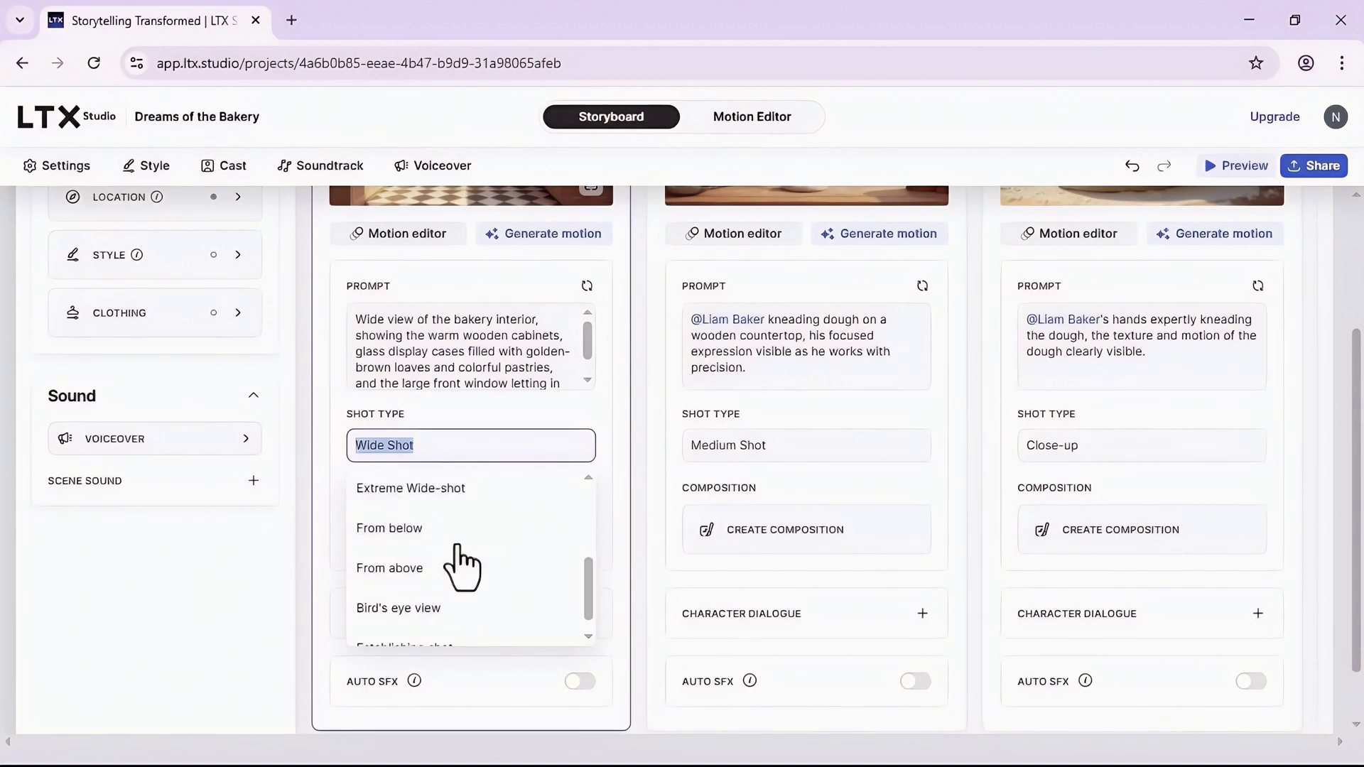
left_click(461, 490)
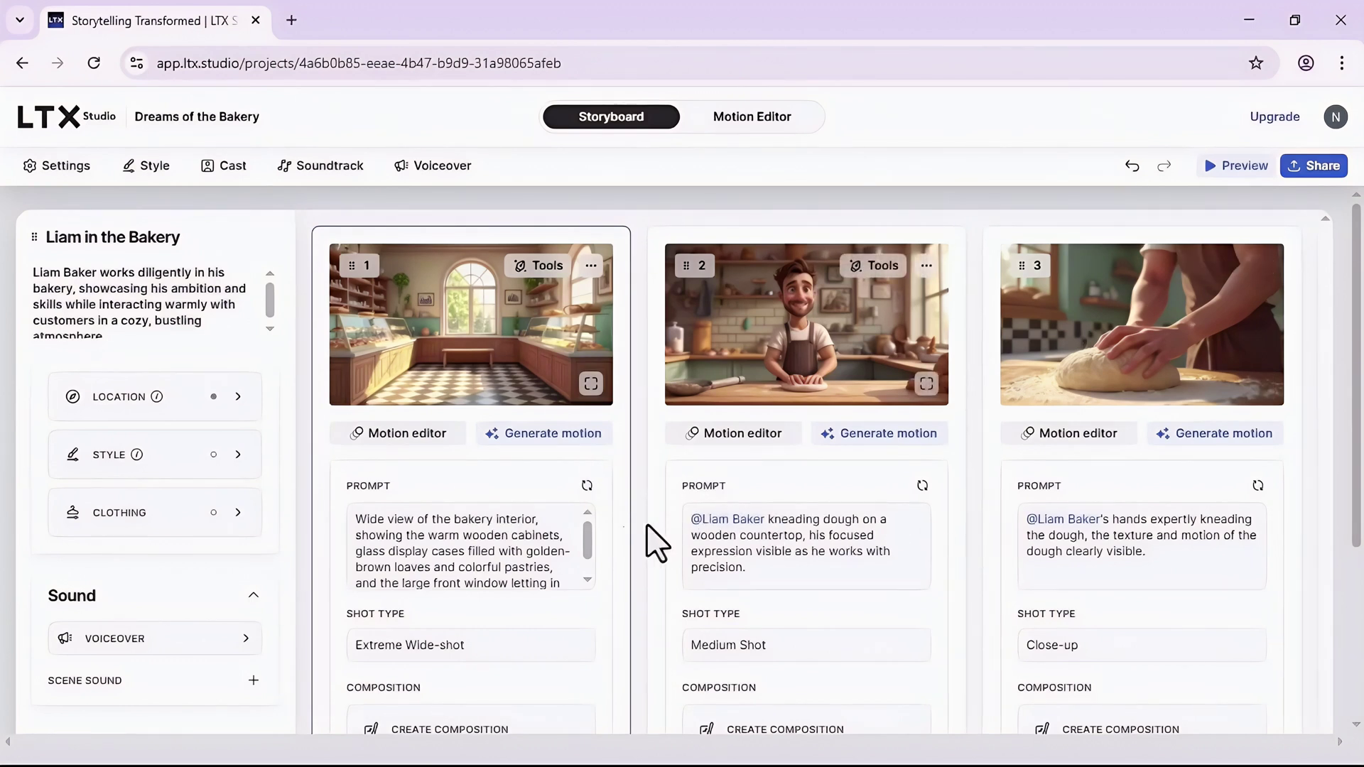
scroll(490, 534, "down", 1)
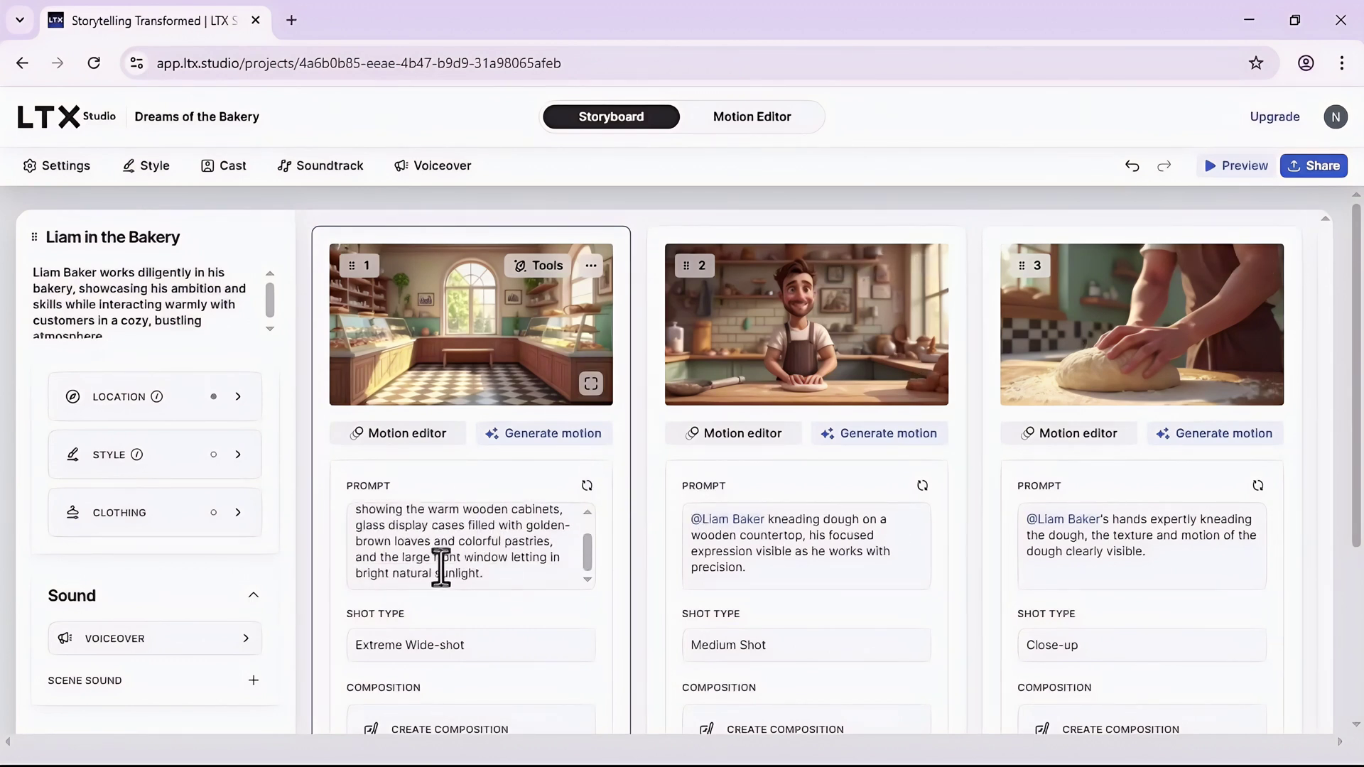
left_click_drag(486, 576, 420, 575)
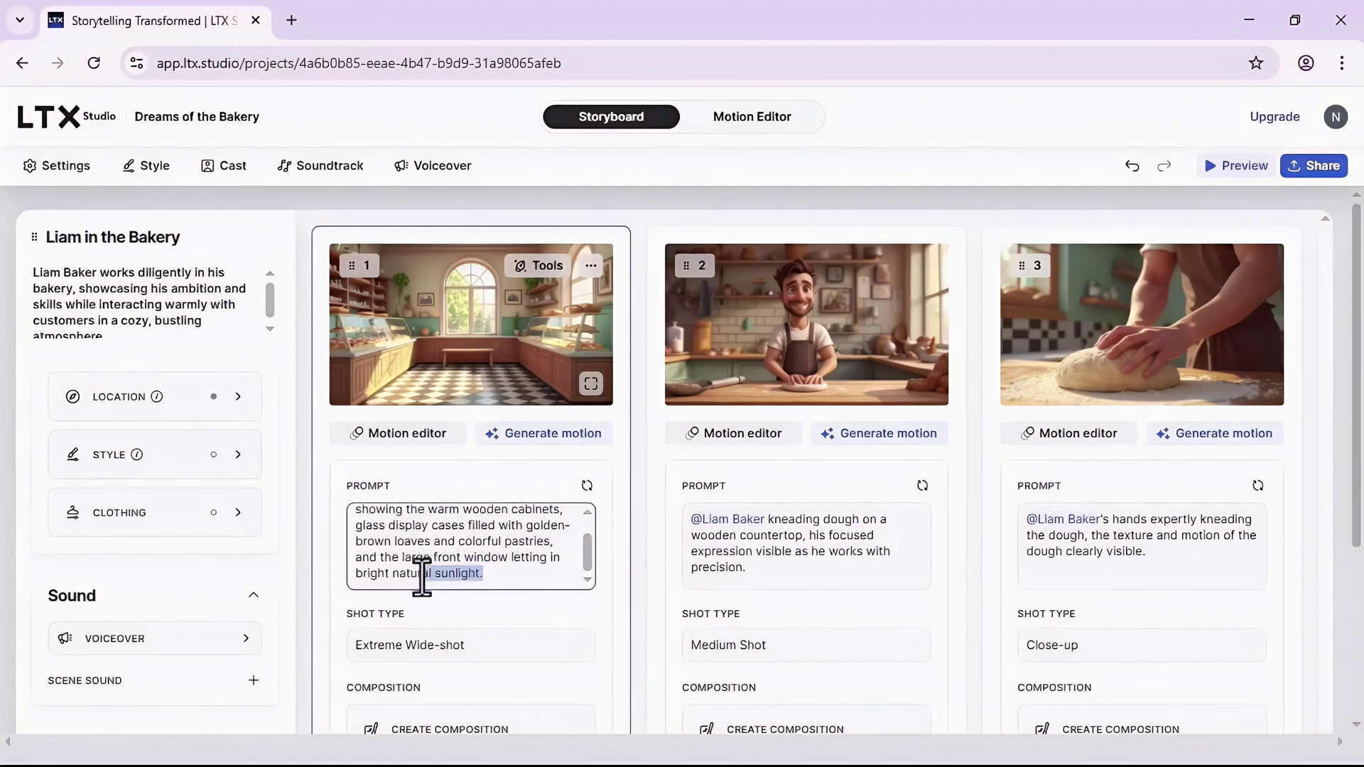
left_click(499, 580)
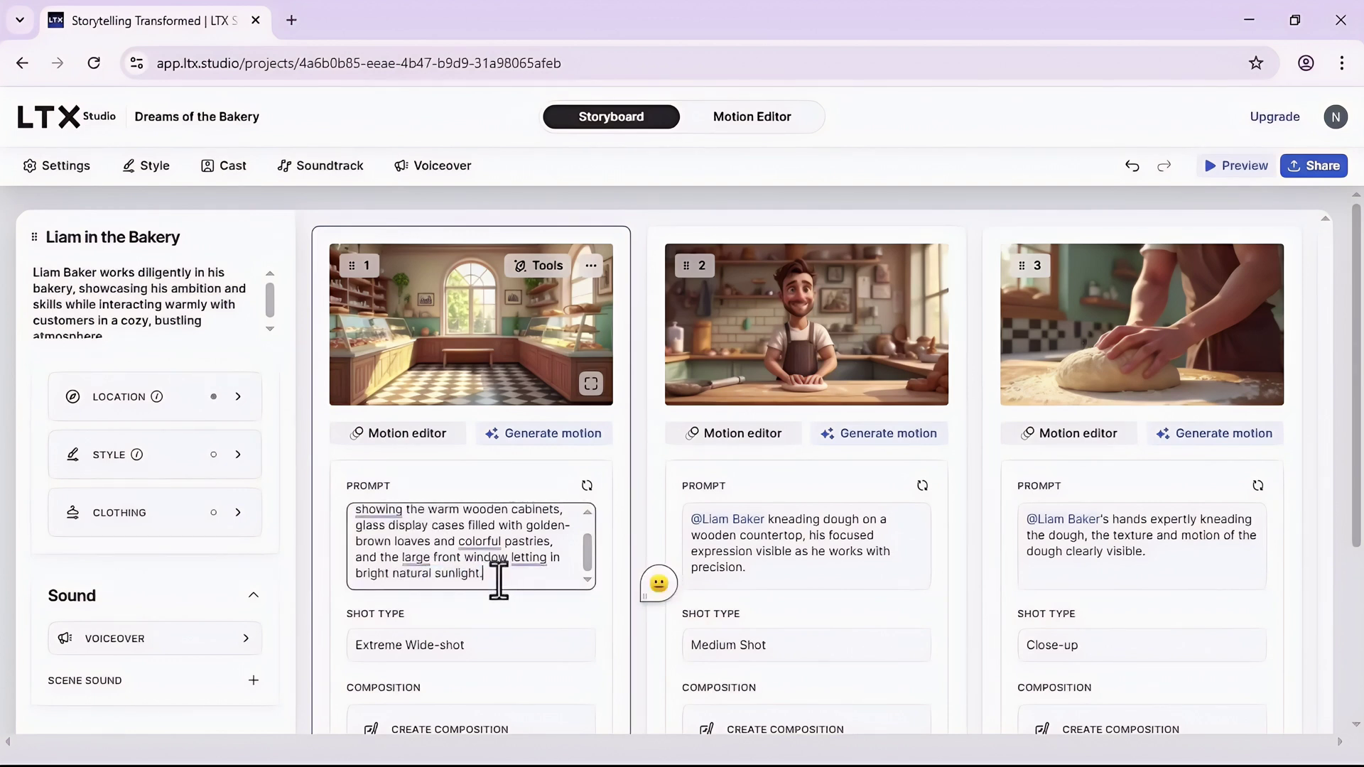
left_click(1289, 125)
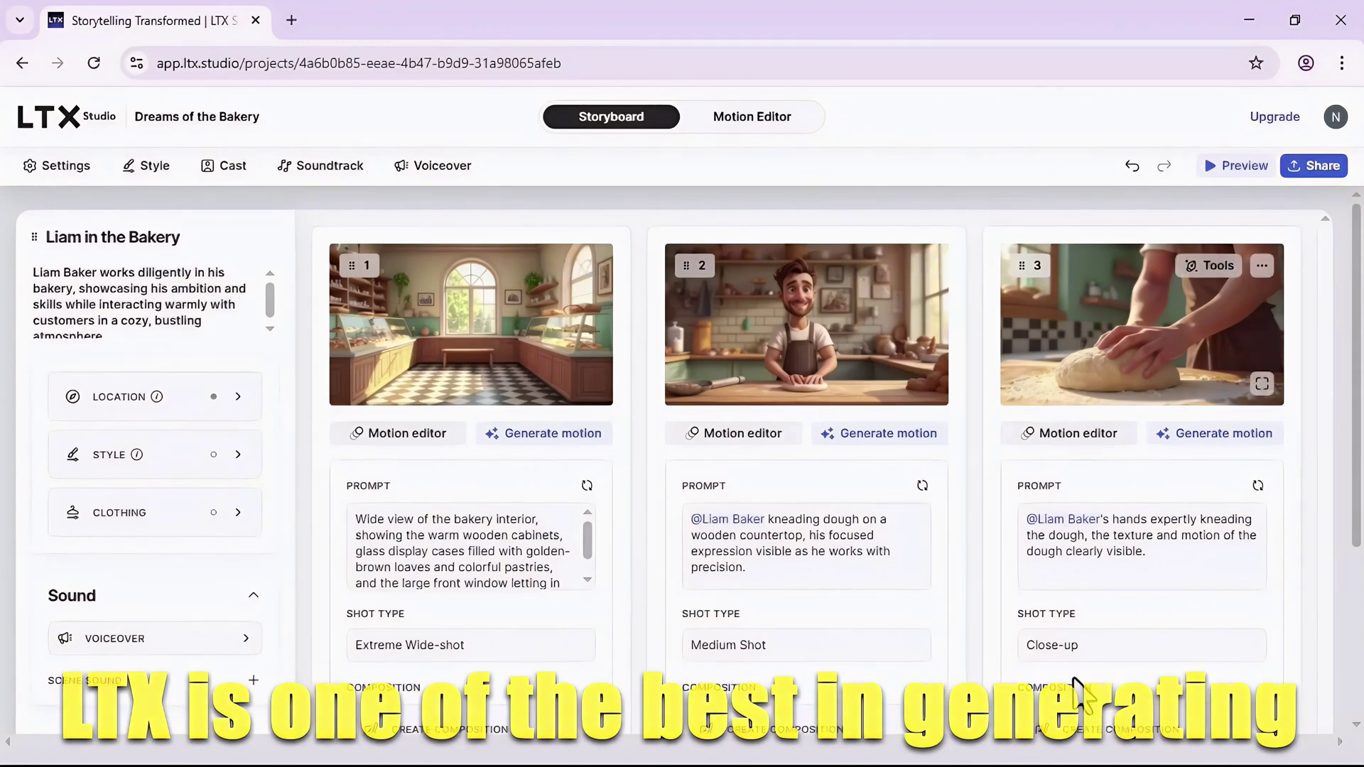
- Zoom the browser to 80% and scroll through all storyboard shots back to shot 1
key("ctrl+minus")
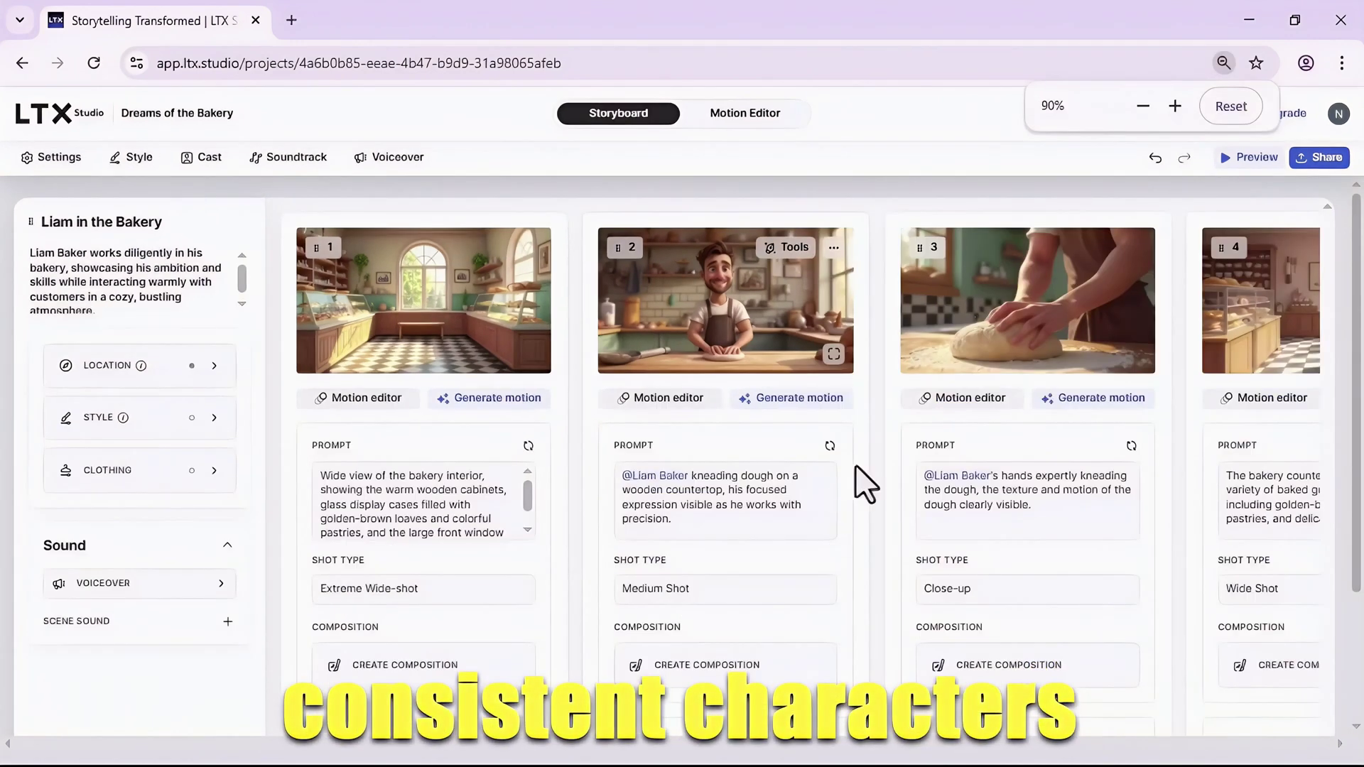
key("ctrl+minus")
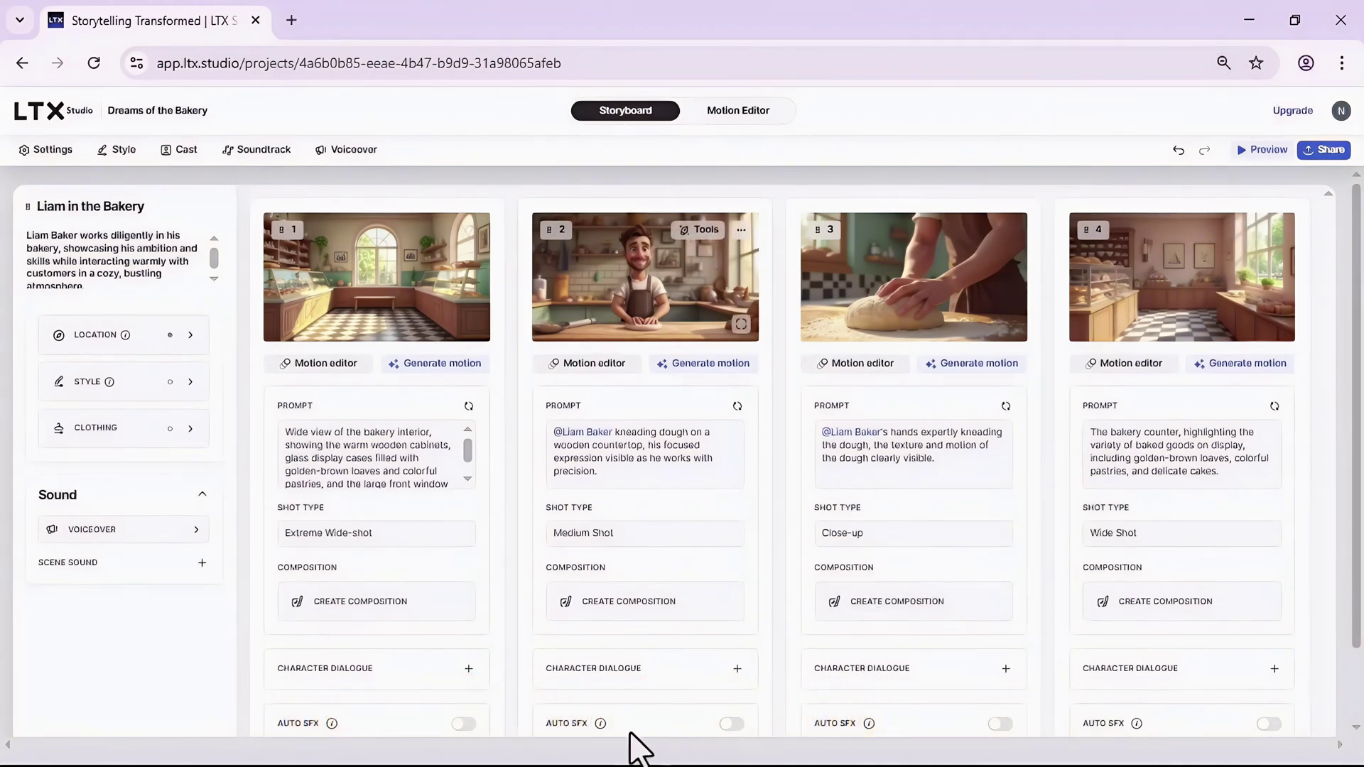
scroll(483, 700, "down", 2)
left_click_drag(479, 687, 917, 700)
scroll(734, 609, "up", 2)
scroll(718, 491, "down", 2)
scroll(682, 588, "up", 2)
scroll(1029, 694, "down", 2)
scroll(984, 465, "up", 2)
scroll(984, 466, "down", 2)
scroll(981, 419, "up", 2)
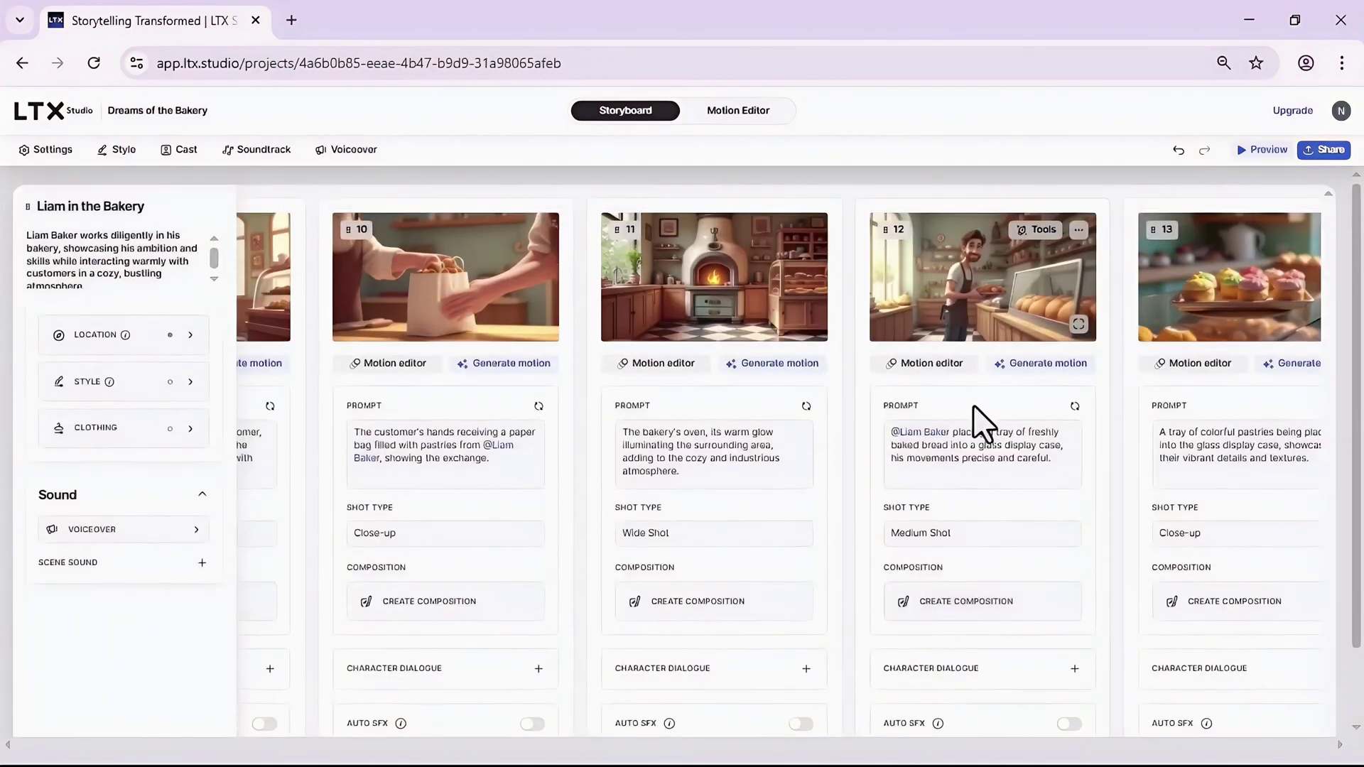
scroll(883, 722, "down", 2)
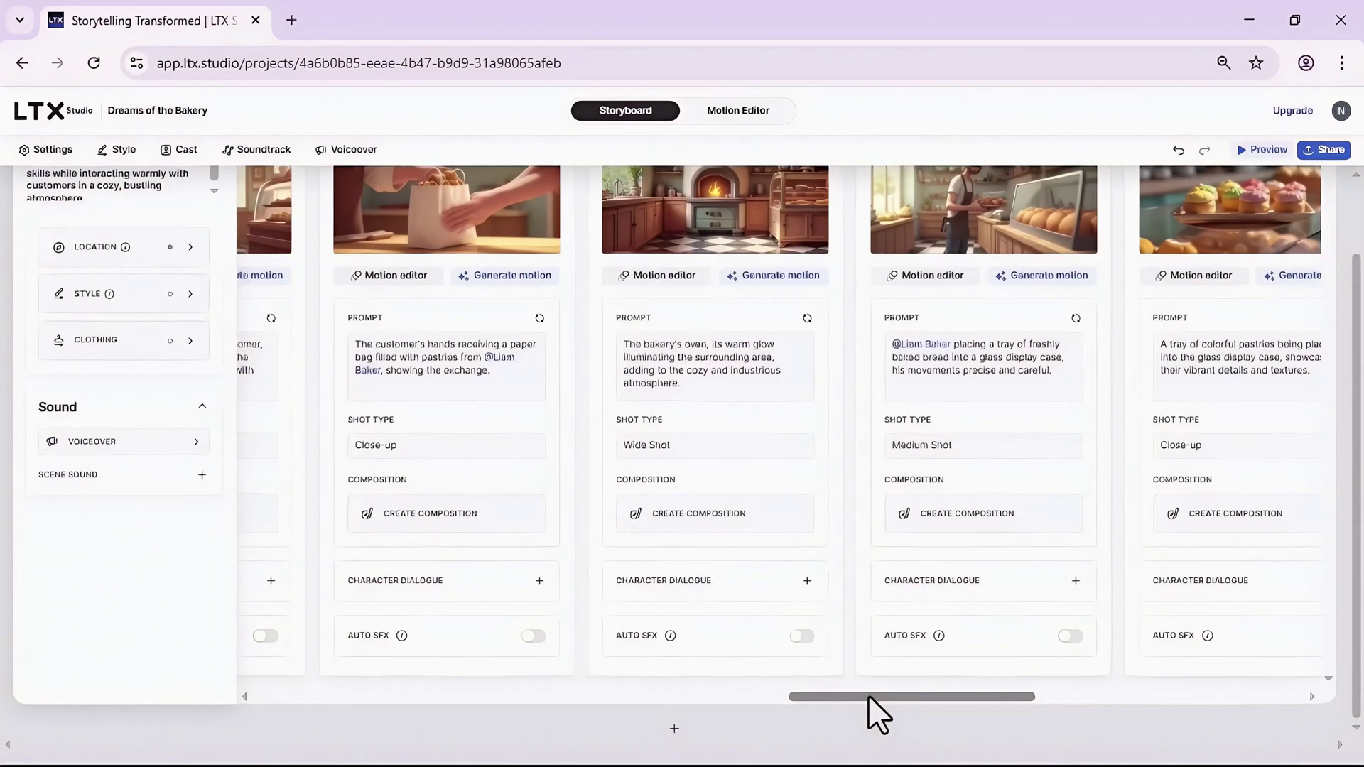
left_click_drag(868, 695, 235, 697)
scroll(411, 554, "up", 2)
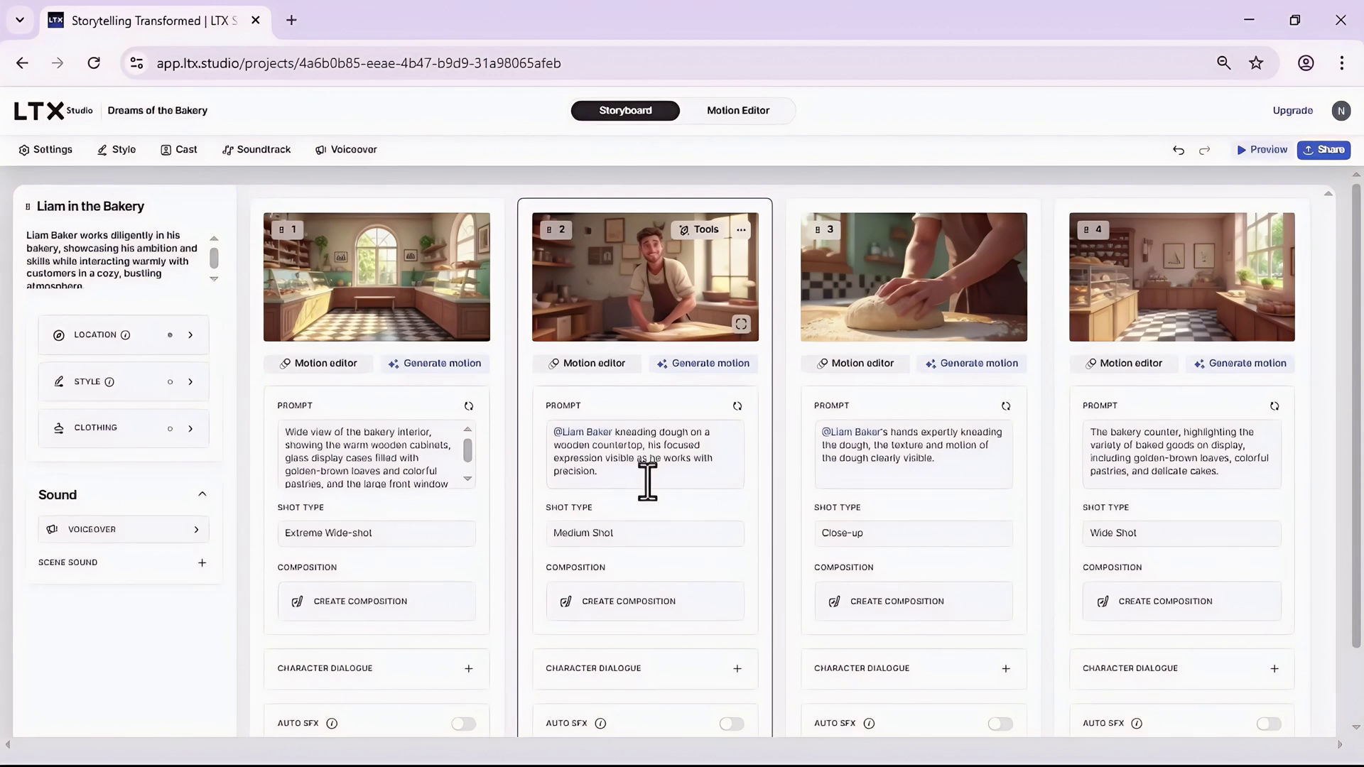
- Generate shot 2's motion, trim its prompt to end at 'wooden countertop.', and regenerate
left_click(709, 367)
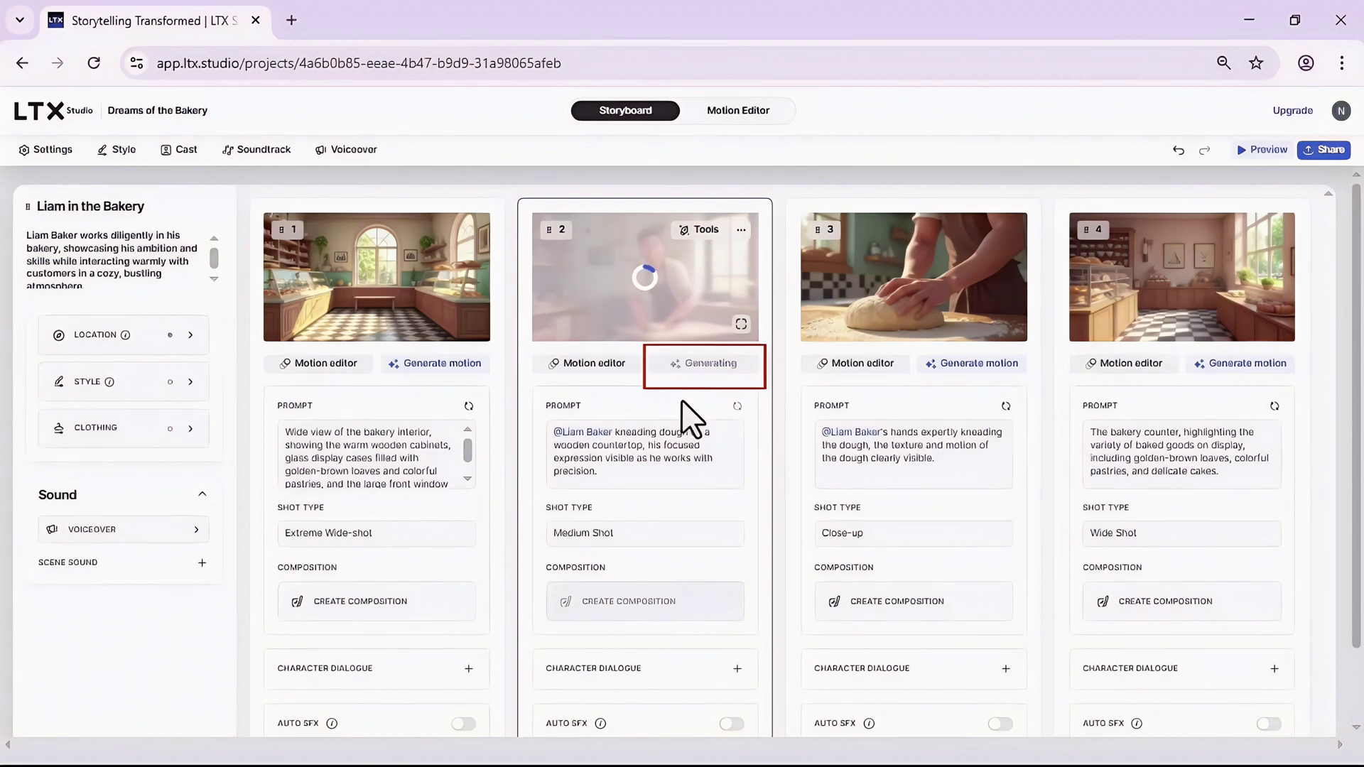
left_click(647, 284)
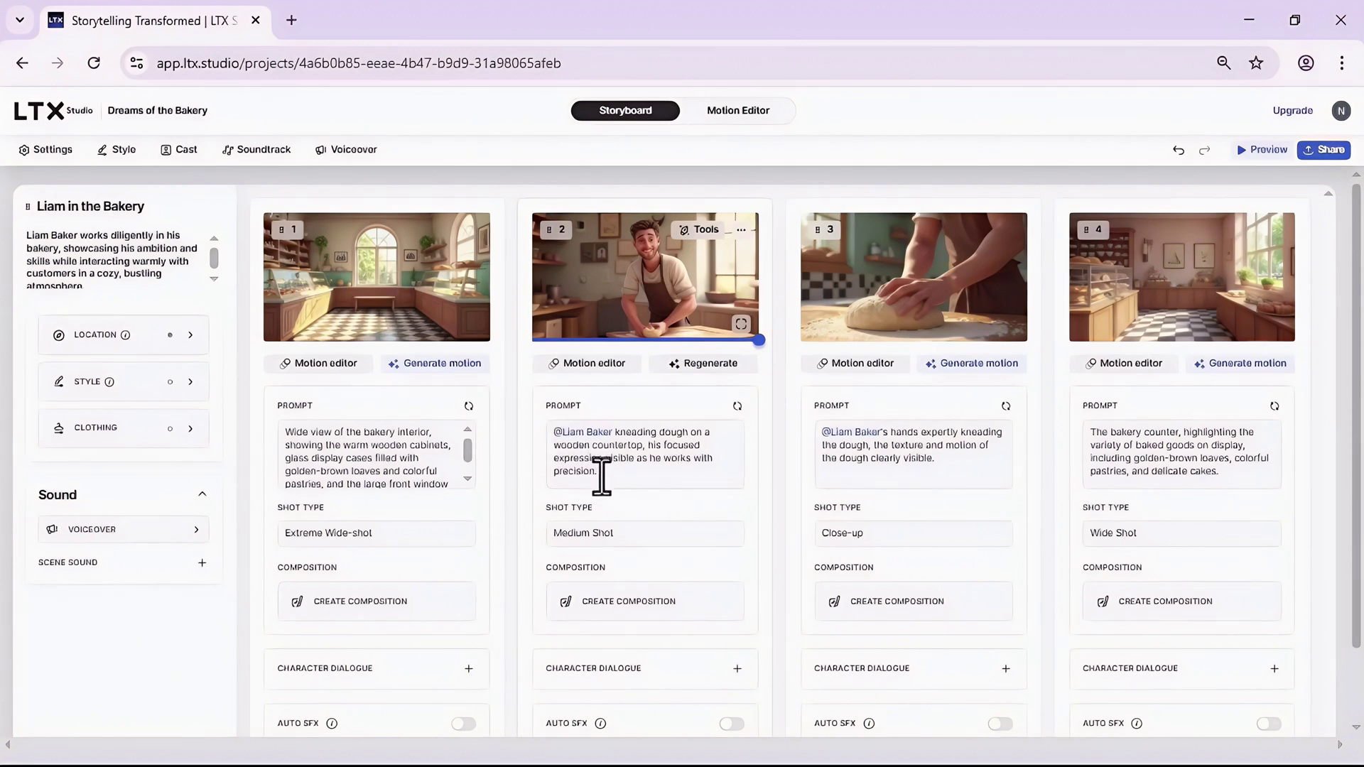
left_click_drag(598, 473, 647, 445)
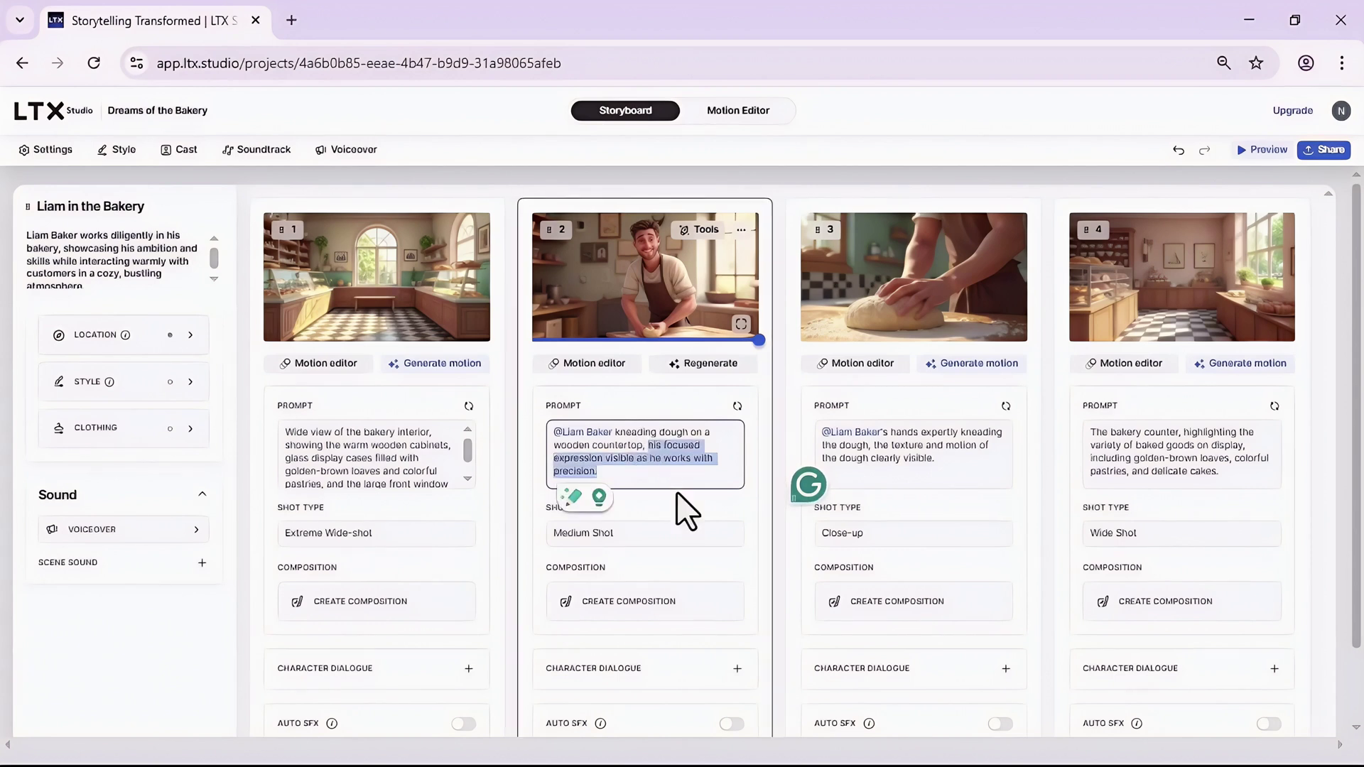
key("BackSpace")
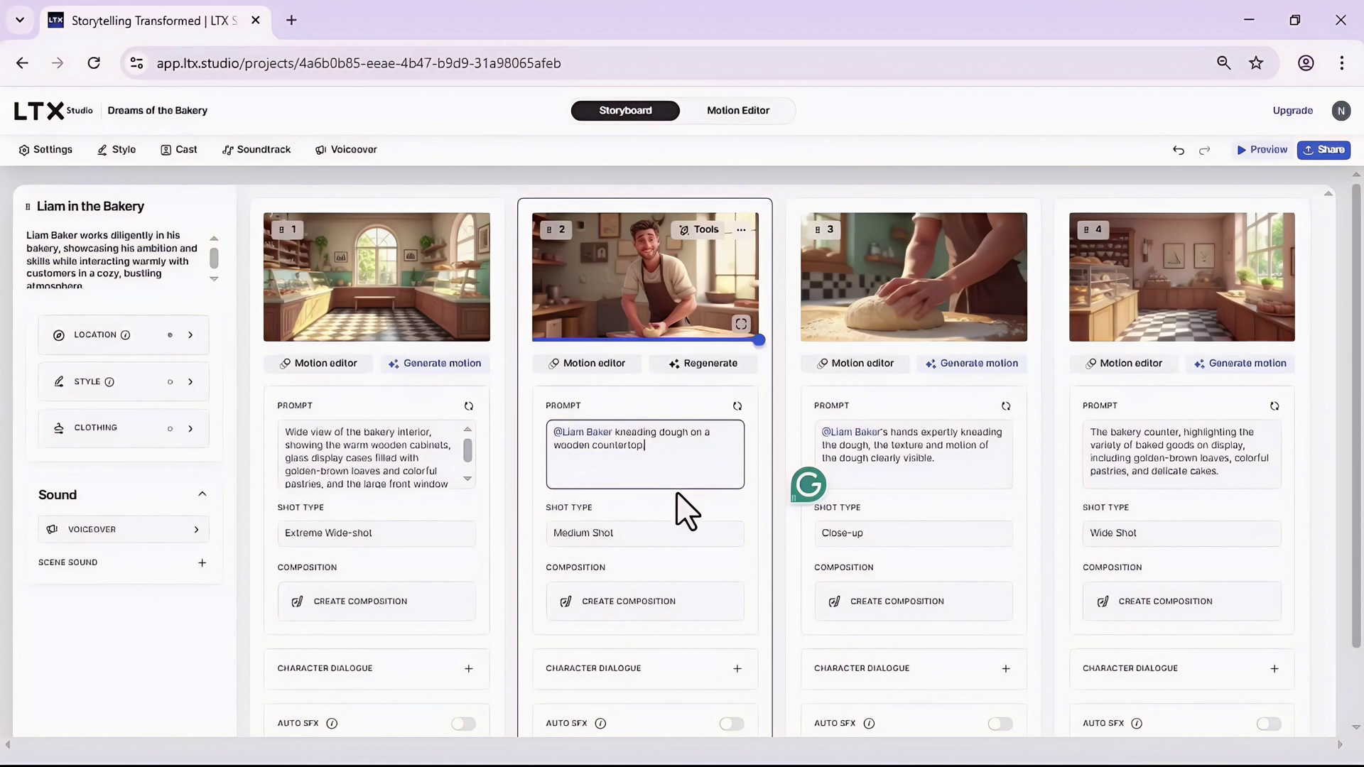
type(".")
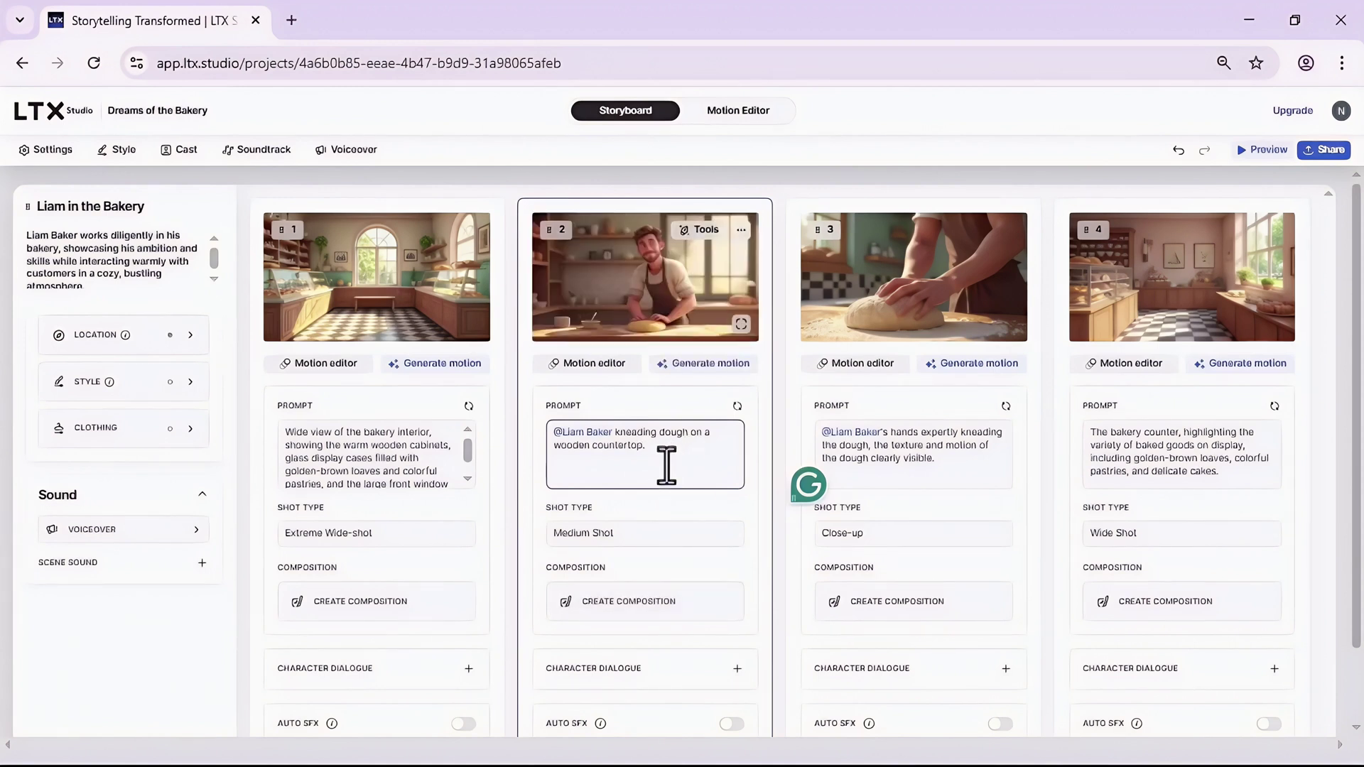
left_click(691, 365)
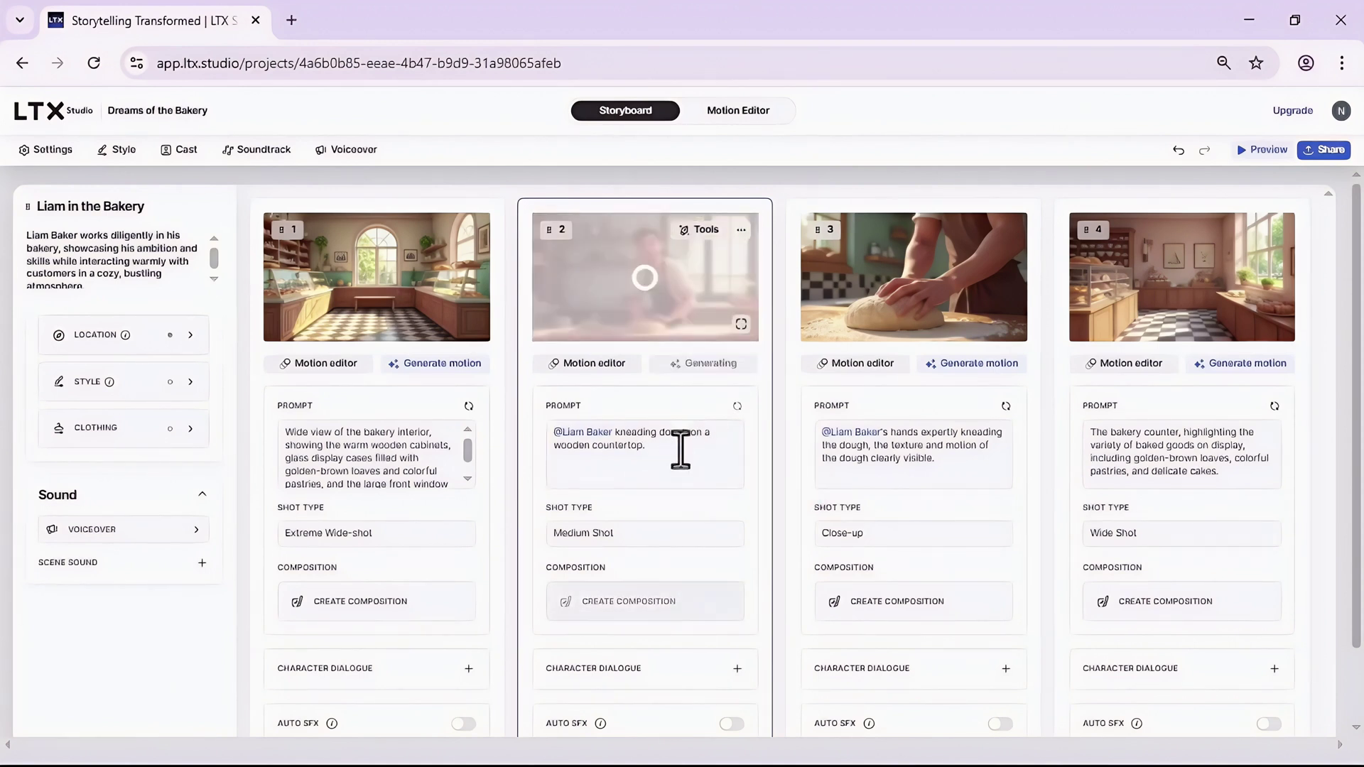
- Preview shot 2's clip full-screen and download it as Shot 2 (3).mp4
left_click(742, 324)
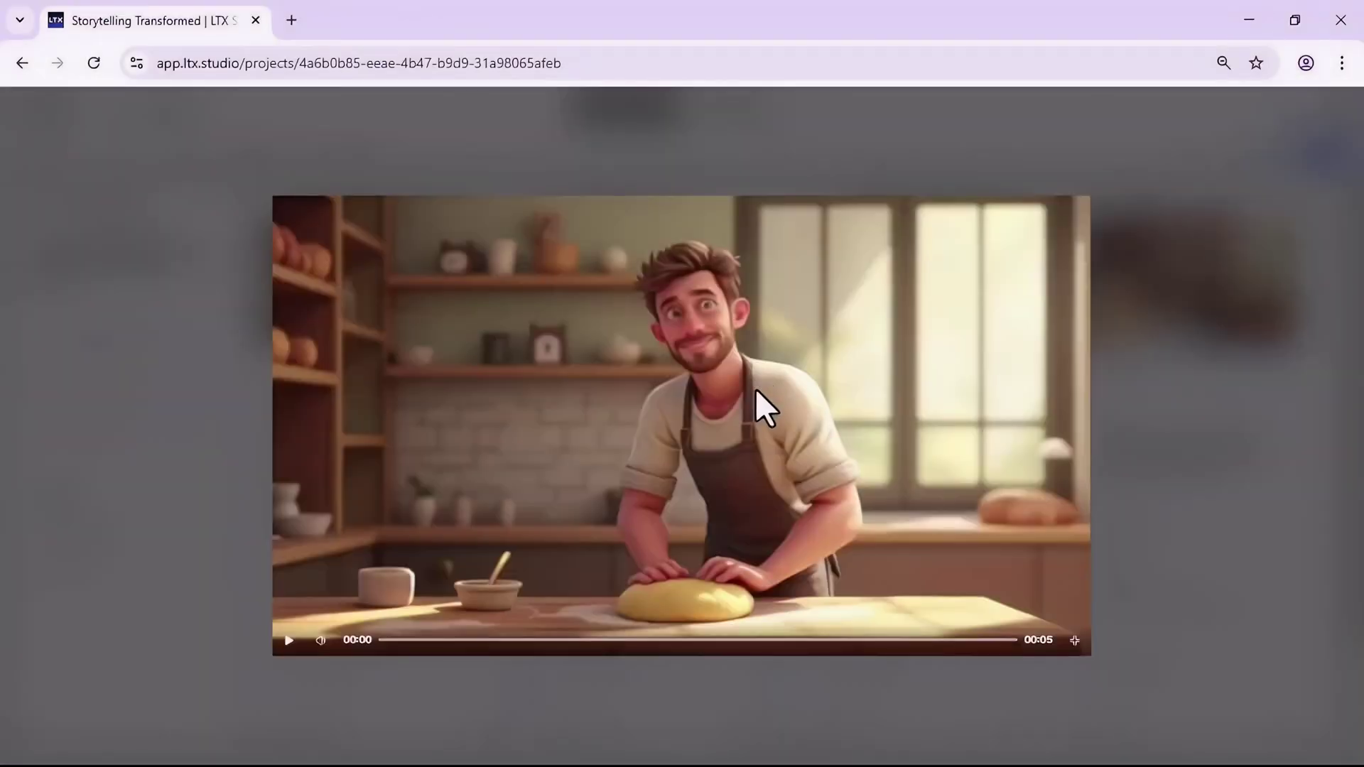
left_click(680, 381)
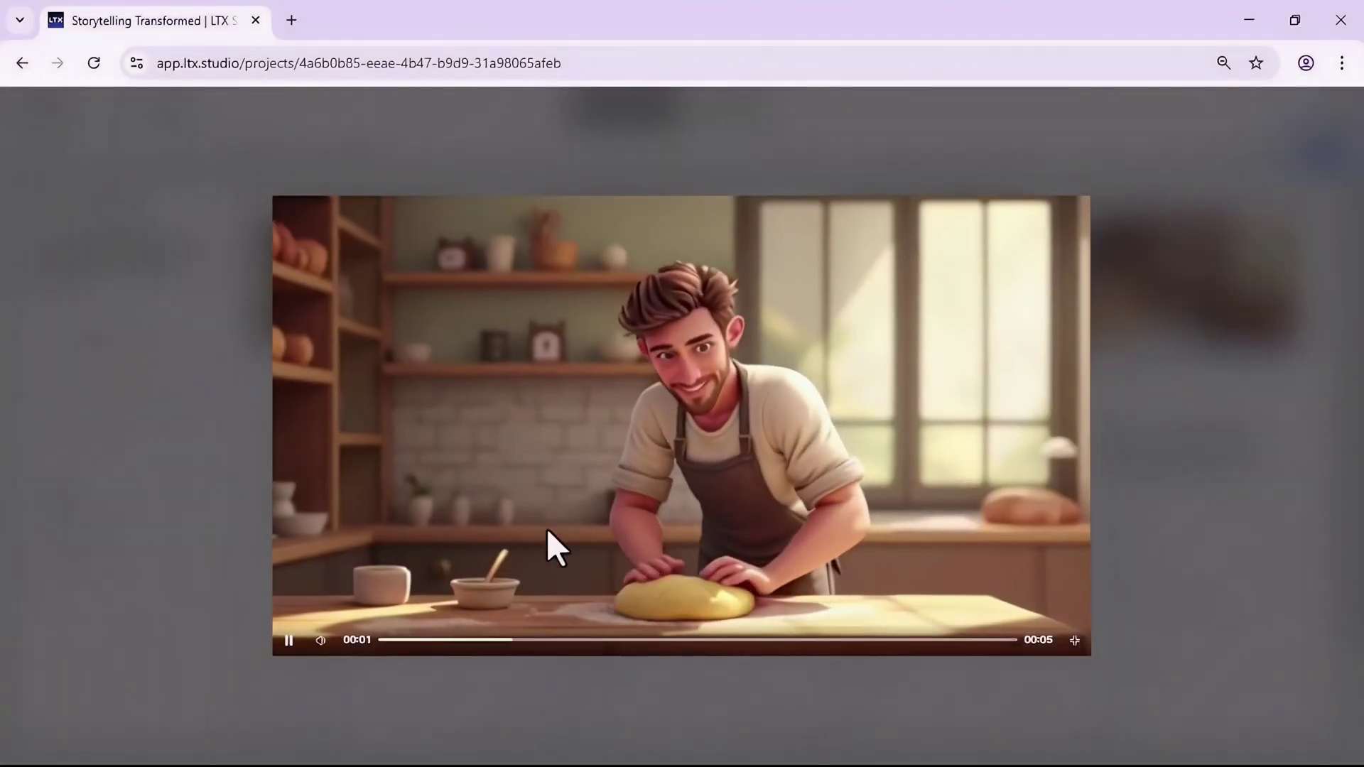
key("Escape")
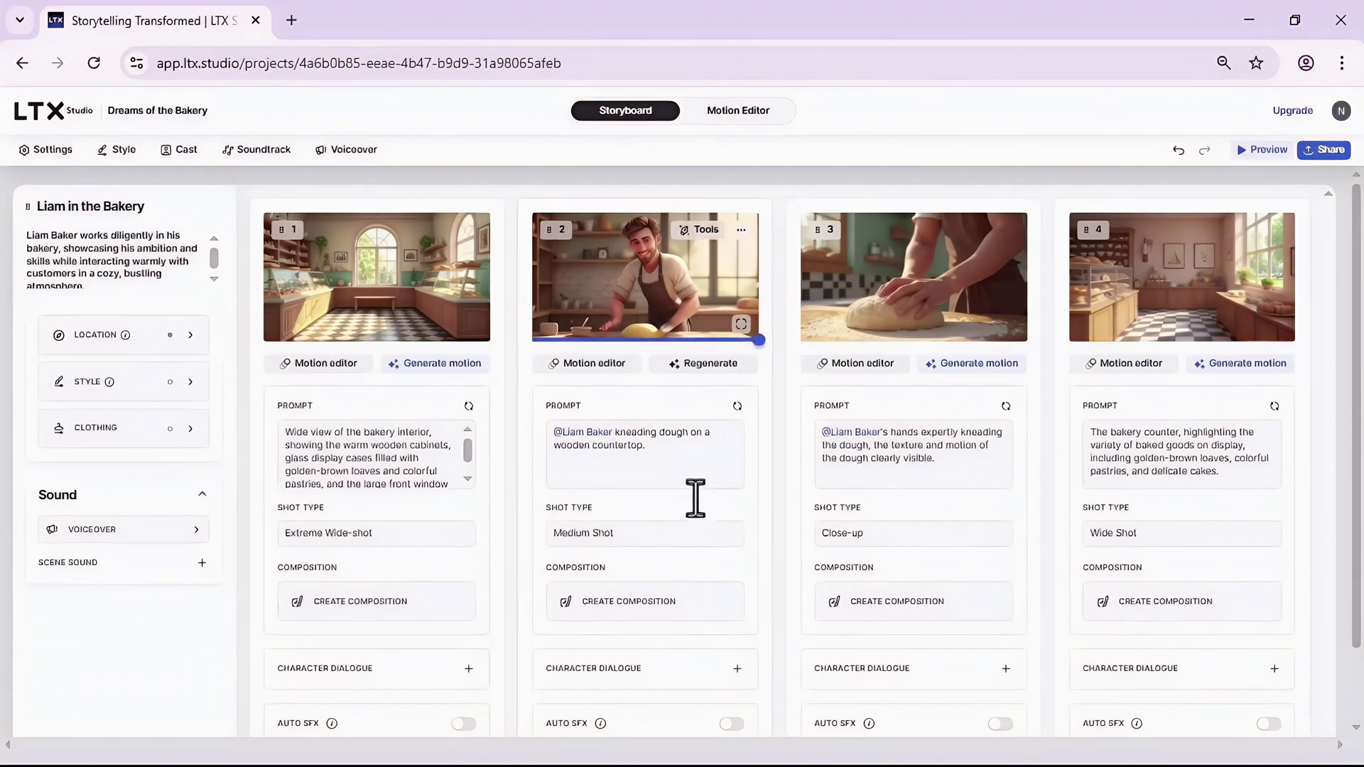
left_click(741, 233)
left_click(781, 295)
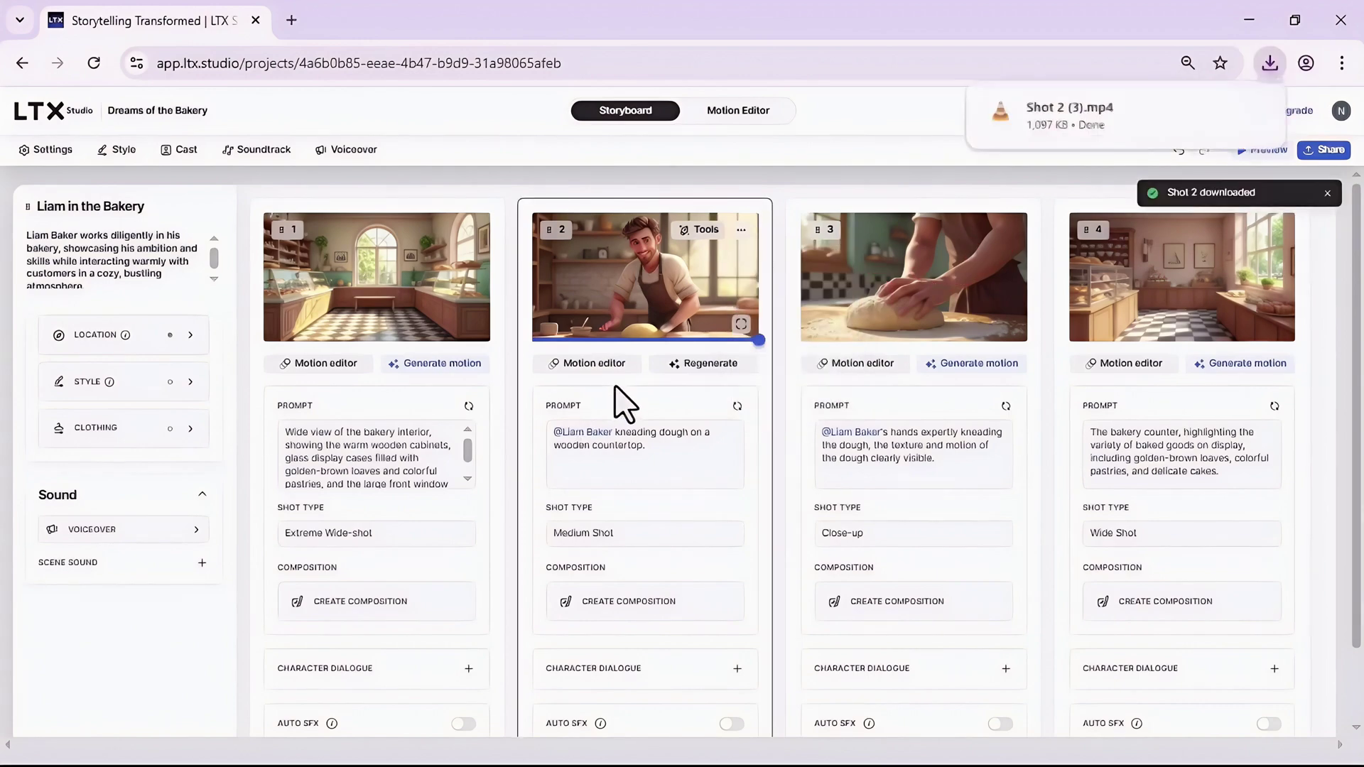
- Generate and play a motion clip for shot 7, Liam's smiling close-up
scroll(481, 714, "down", 1)
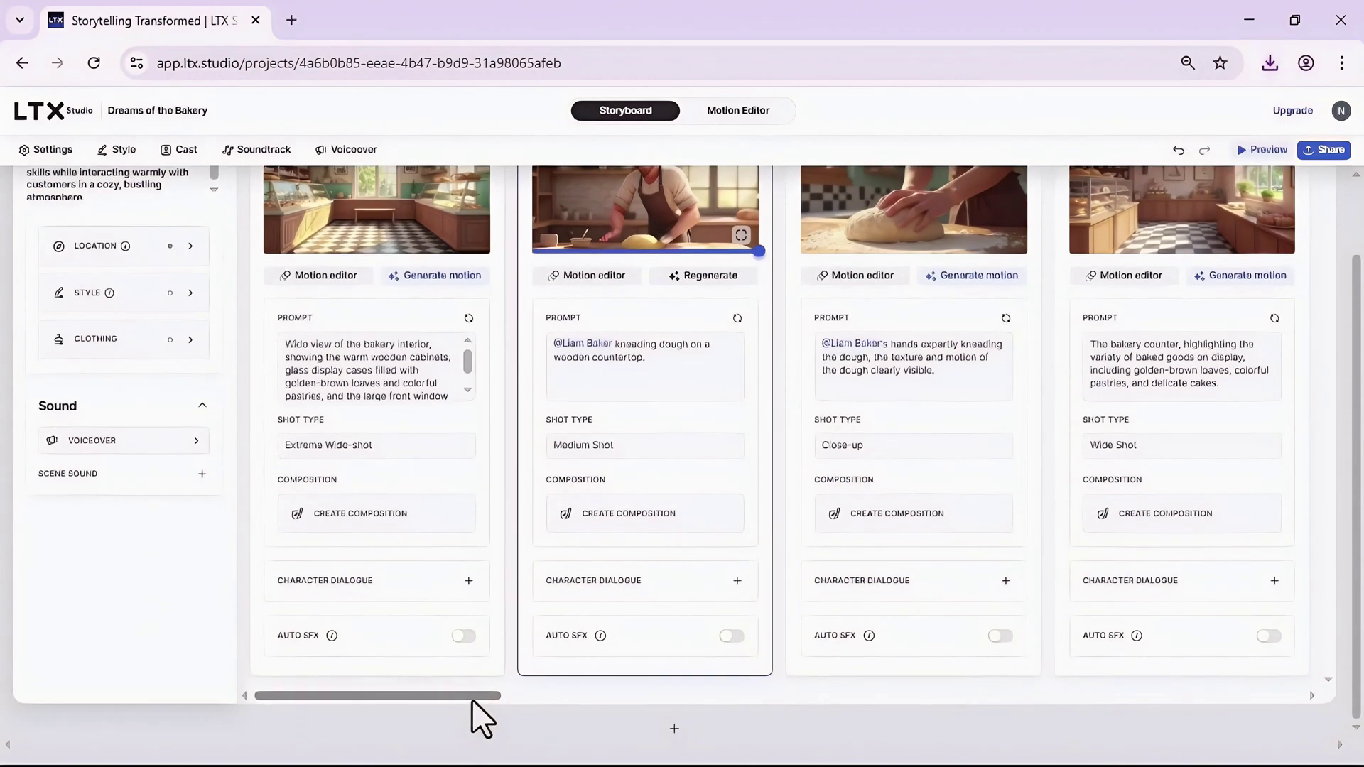
left_click_drag(472, 699, 676, 720)
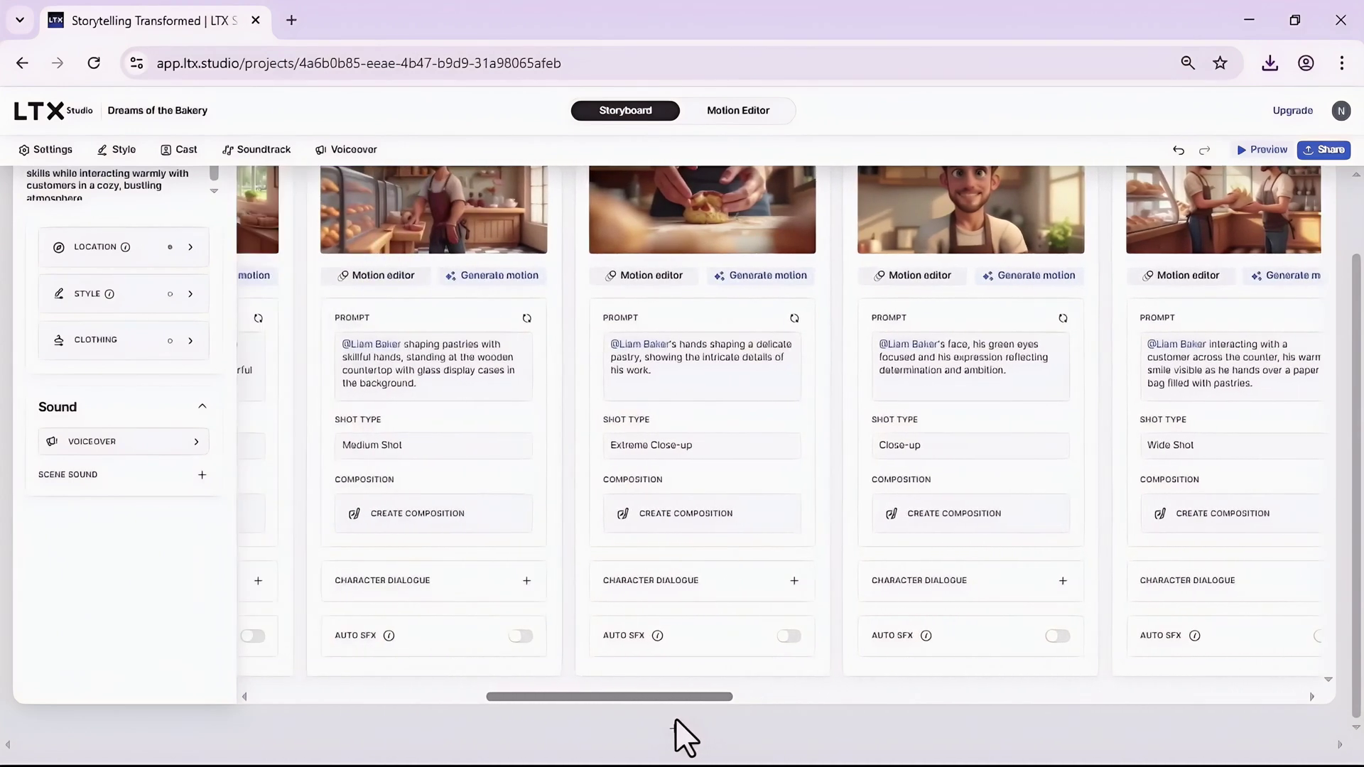
scroll(1121, 540, "up", 1)
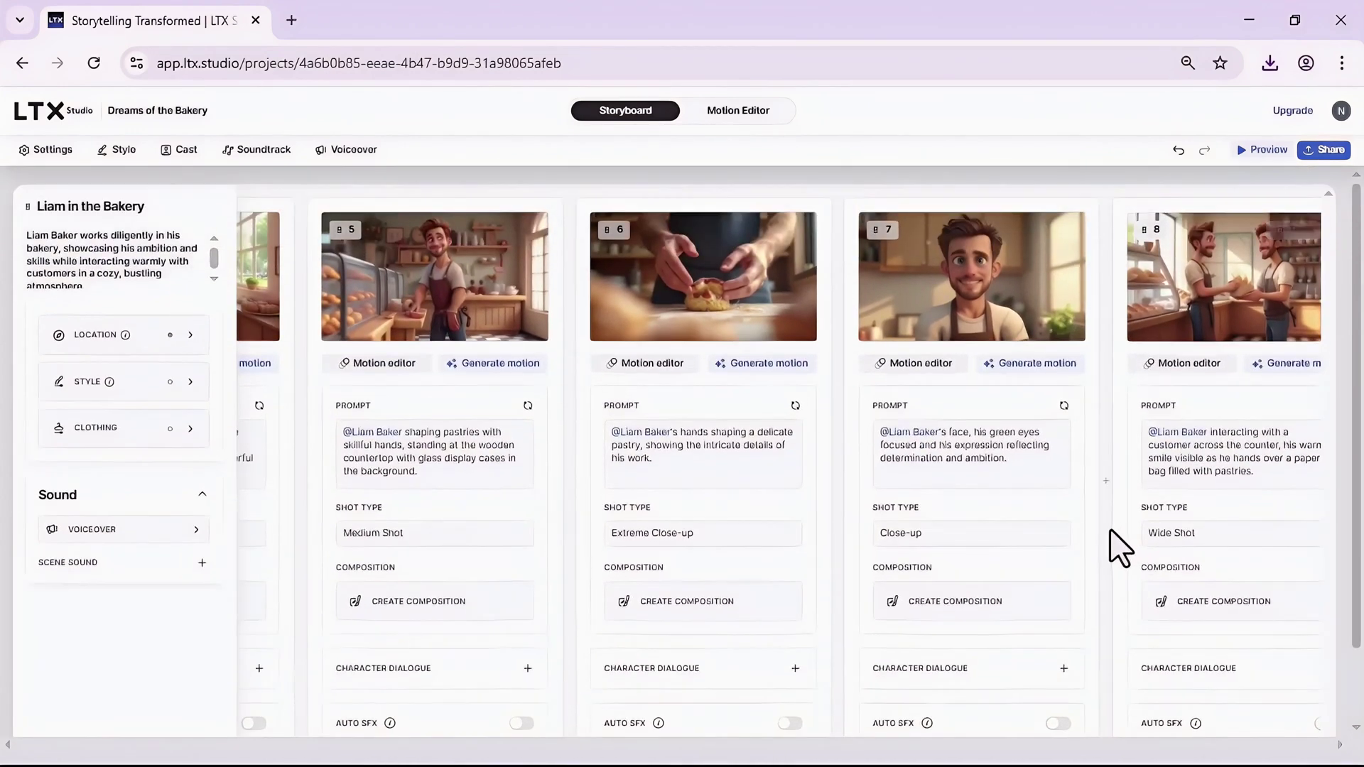
left_click(1035, 372)
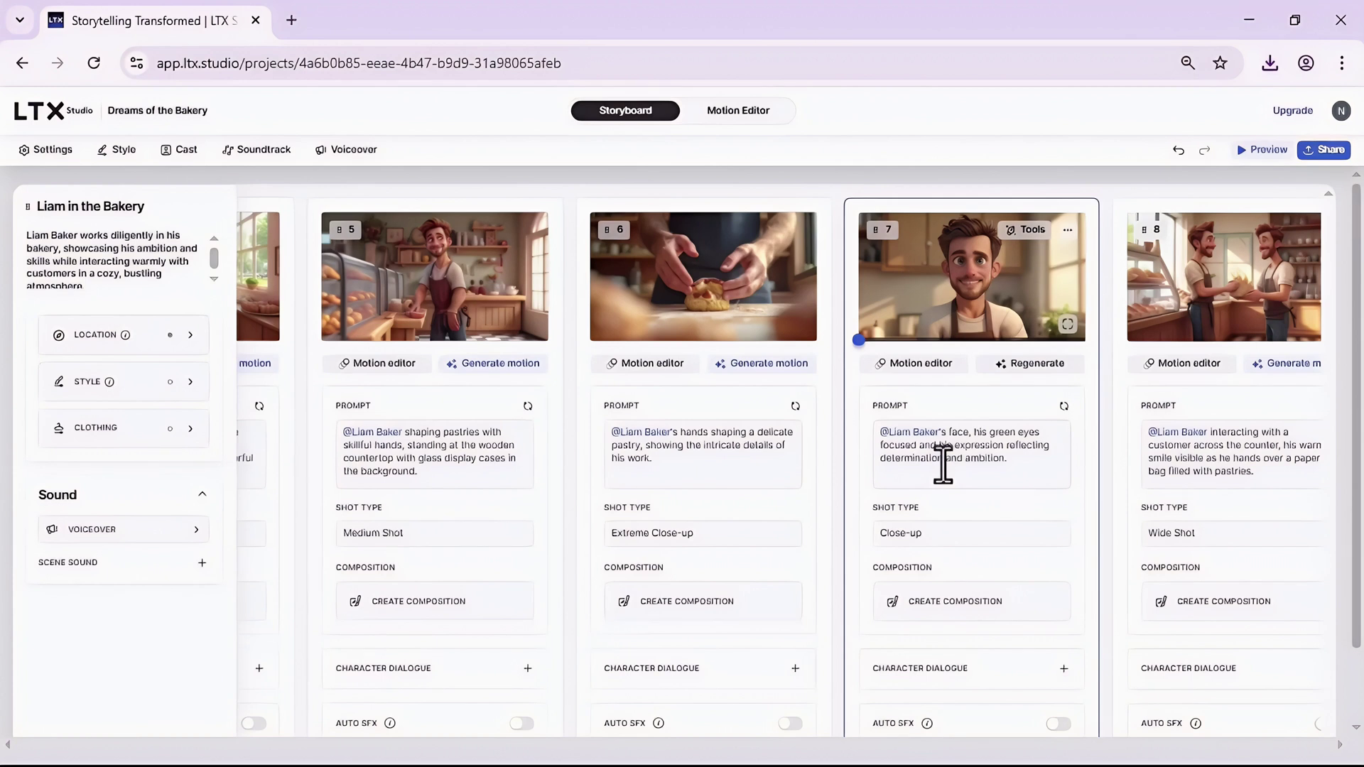
left_click(956, 278)
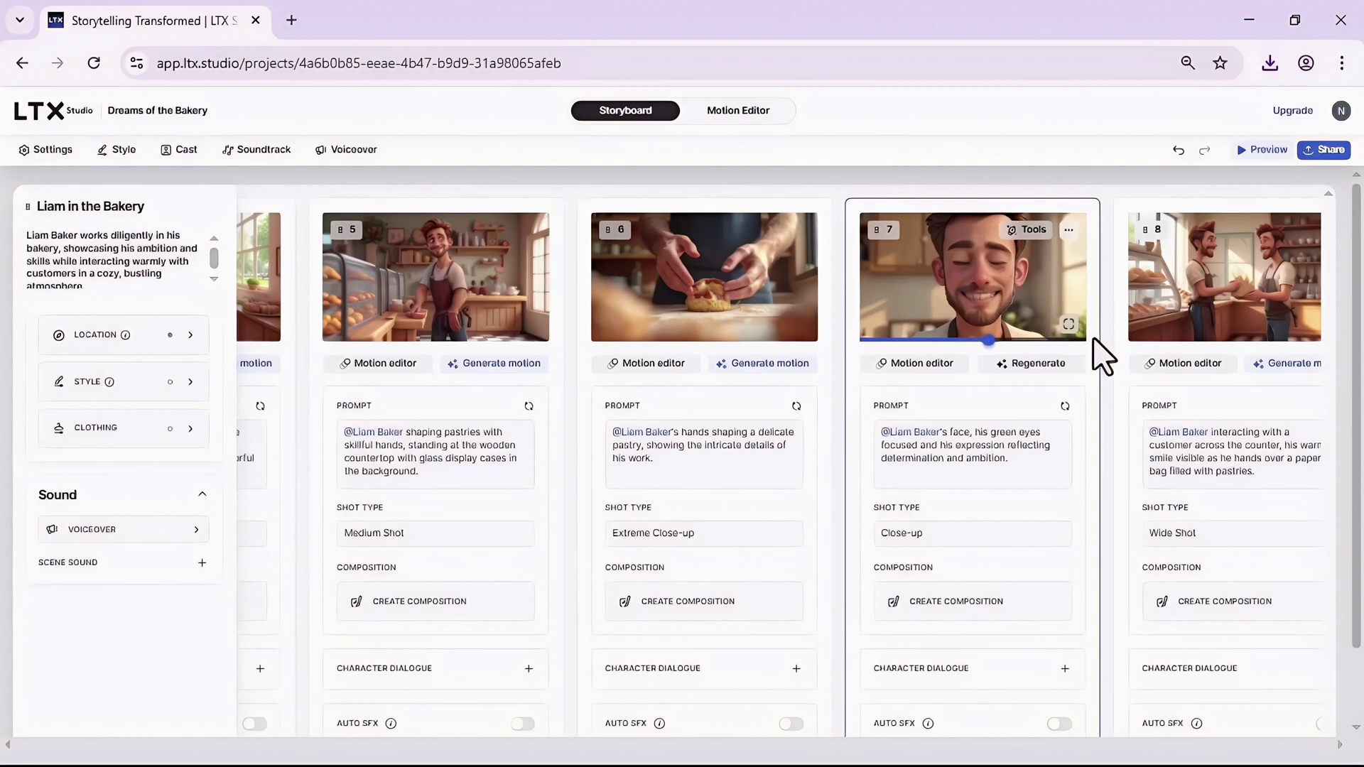
- Download shot 7's clip as Shot 7.mp4
left_click(1068, 230)
left_click(1109, 293)
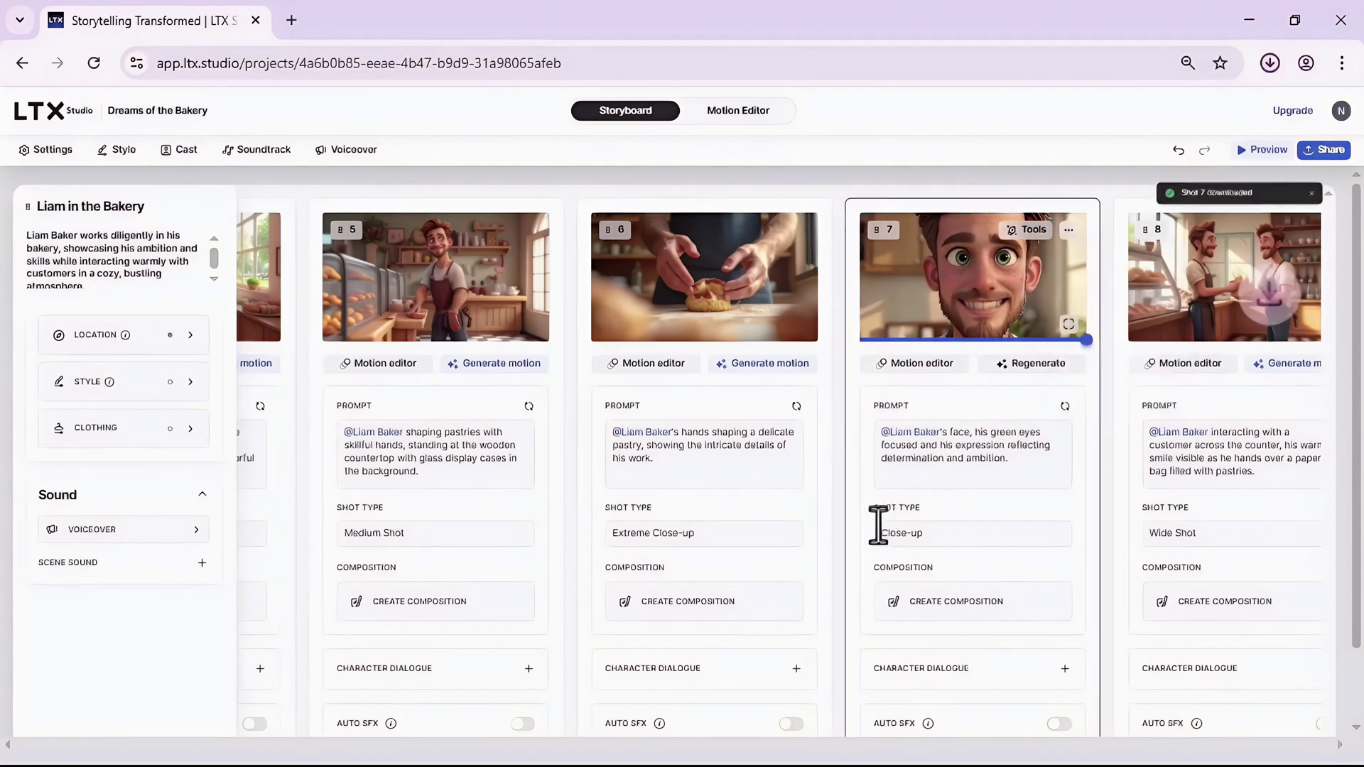
scroll(654, 643, "down", 2)
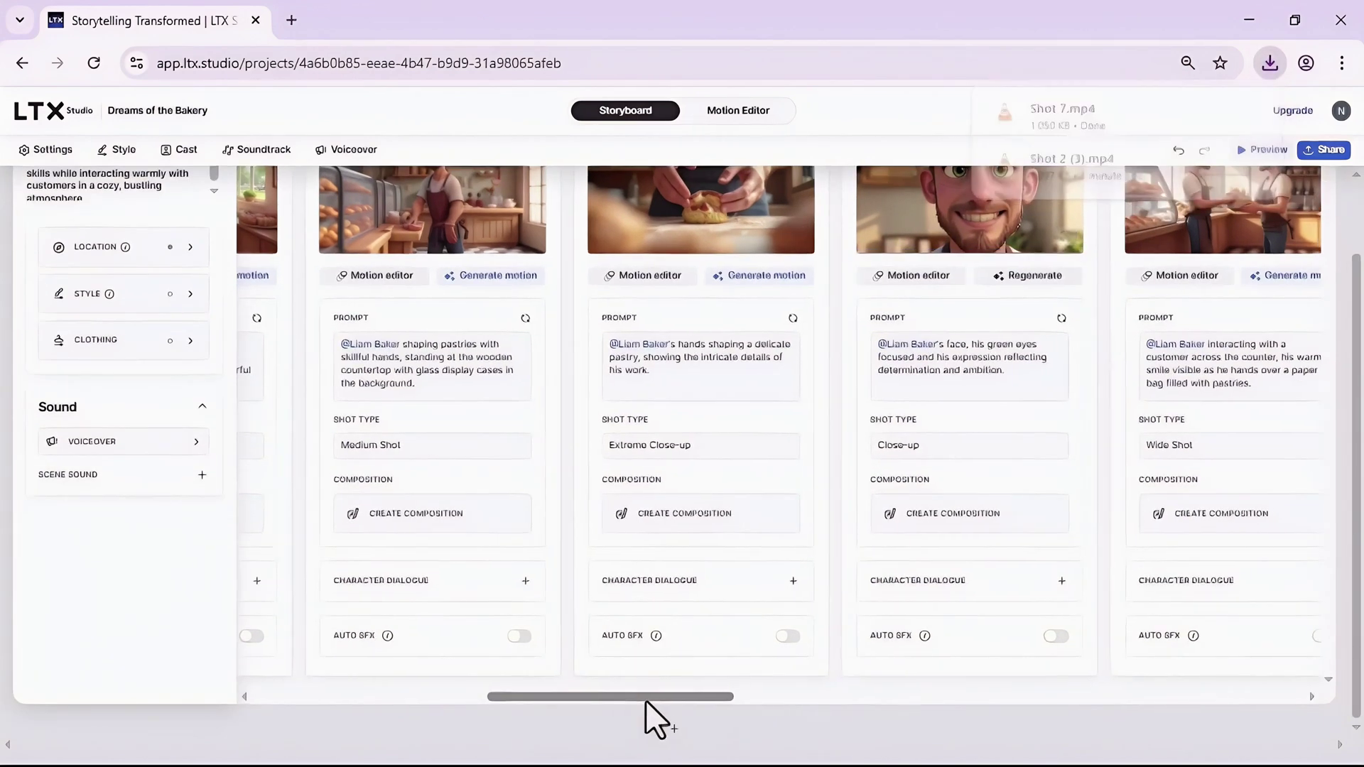
- Start motion generation for shots 8 and 9 from their still images
left_click_drag(645, 701, 746, 557)
scroll(775, 544, "up", 2)
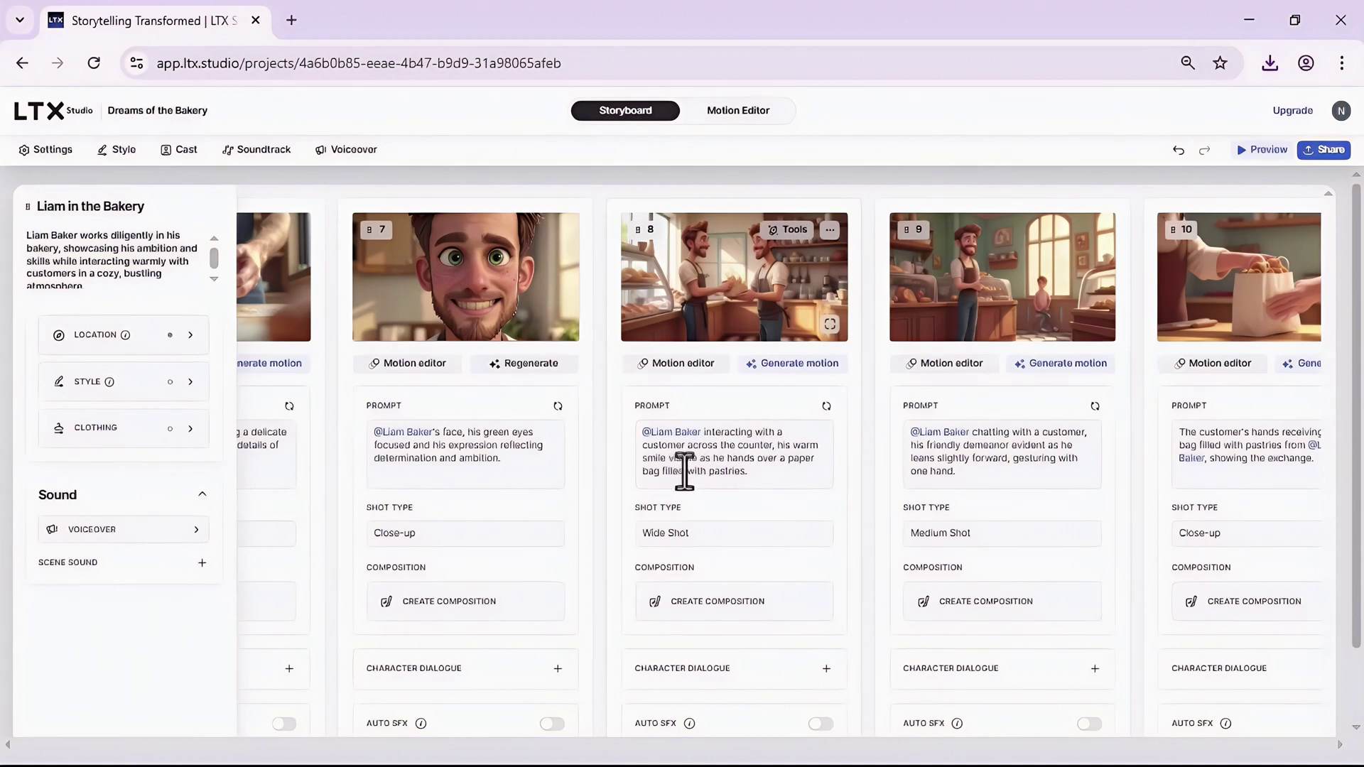
left_click(826, 405)
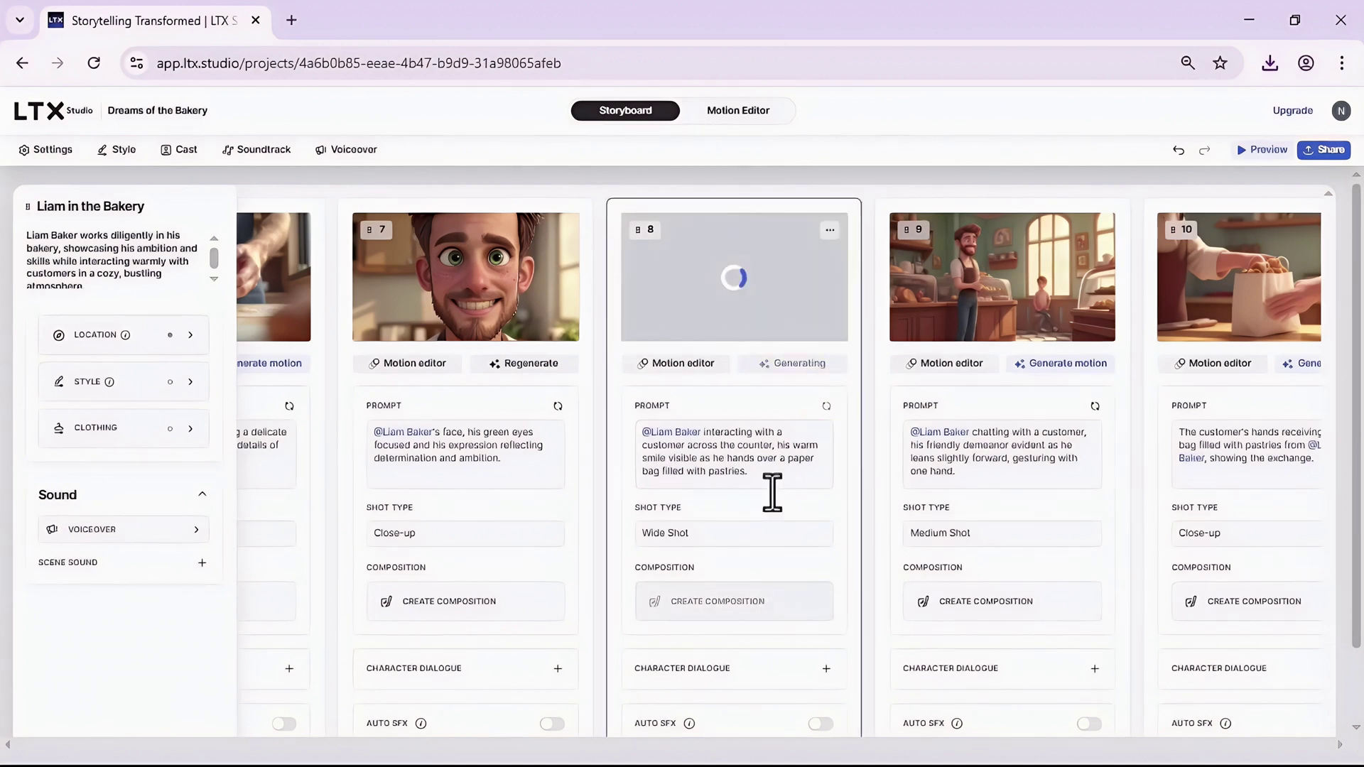
mouse_move(985, 285)
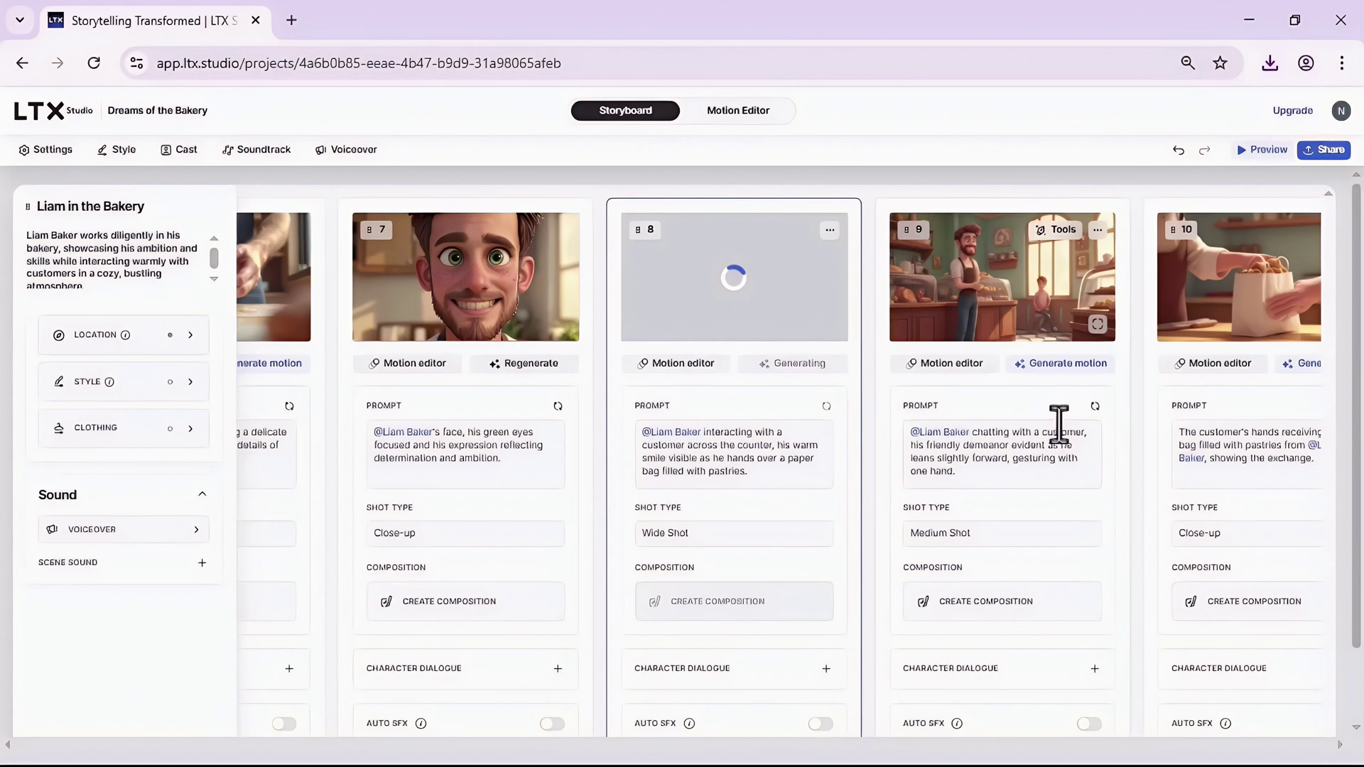
left_click(1079, 370)
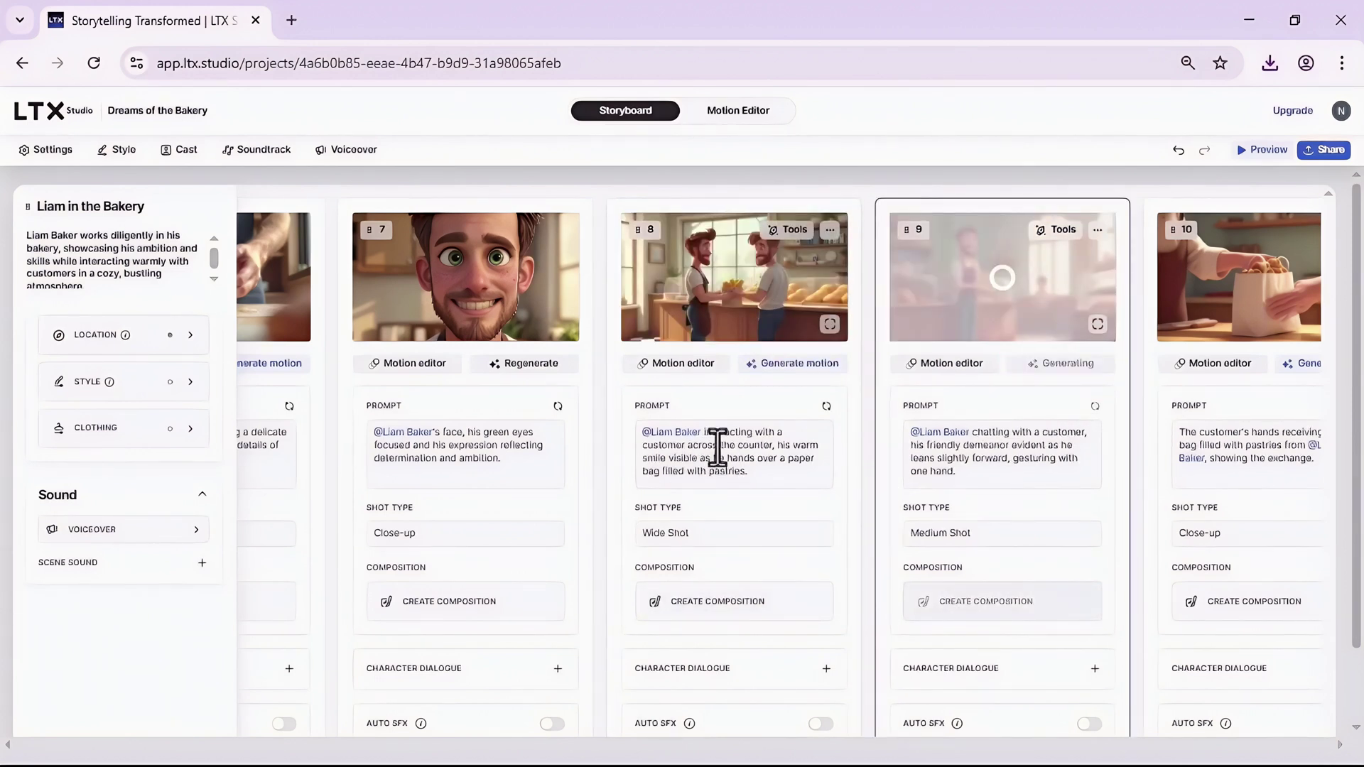
- End shot 8's prompt with 'the customer is a young lady' and regenerate; play shot 9 enlarged
left_click(779, 447)
type("the customer is")
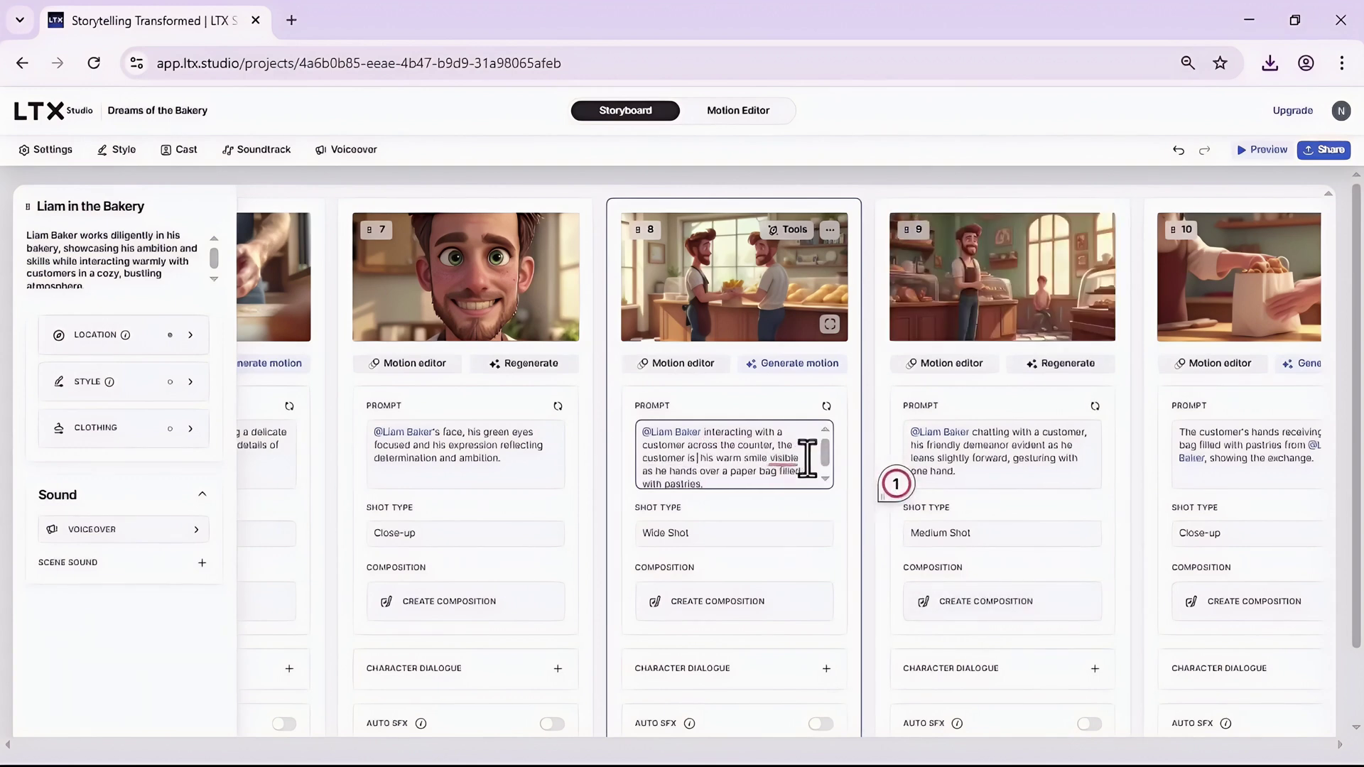
type(" a young lady")
key("Return")
left_click_drag(776, 475, 759, 454)
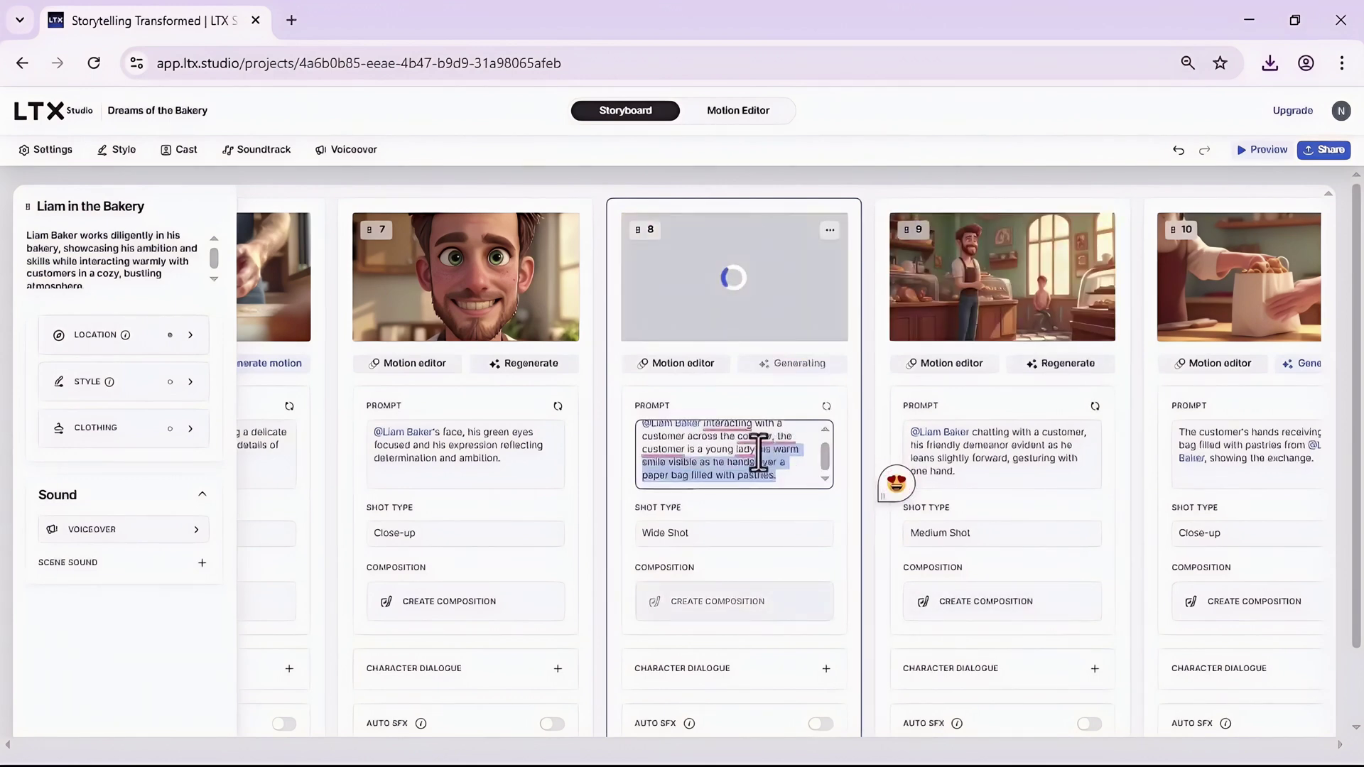
key("BackSpace")
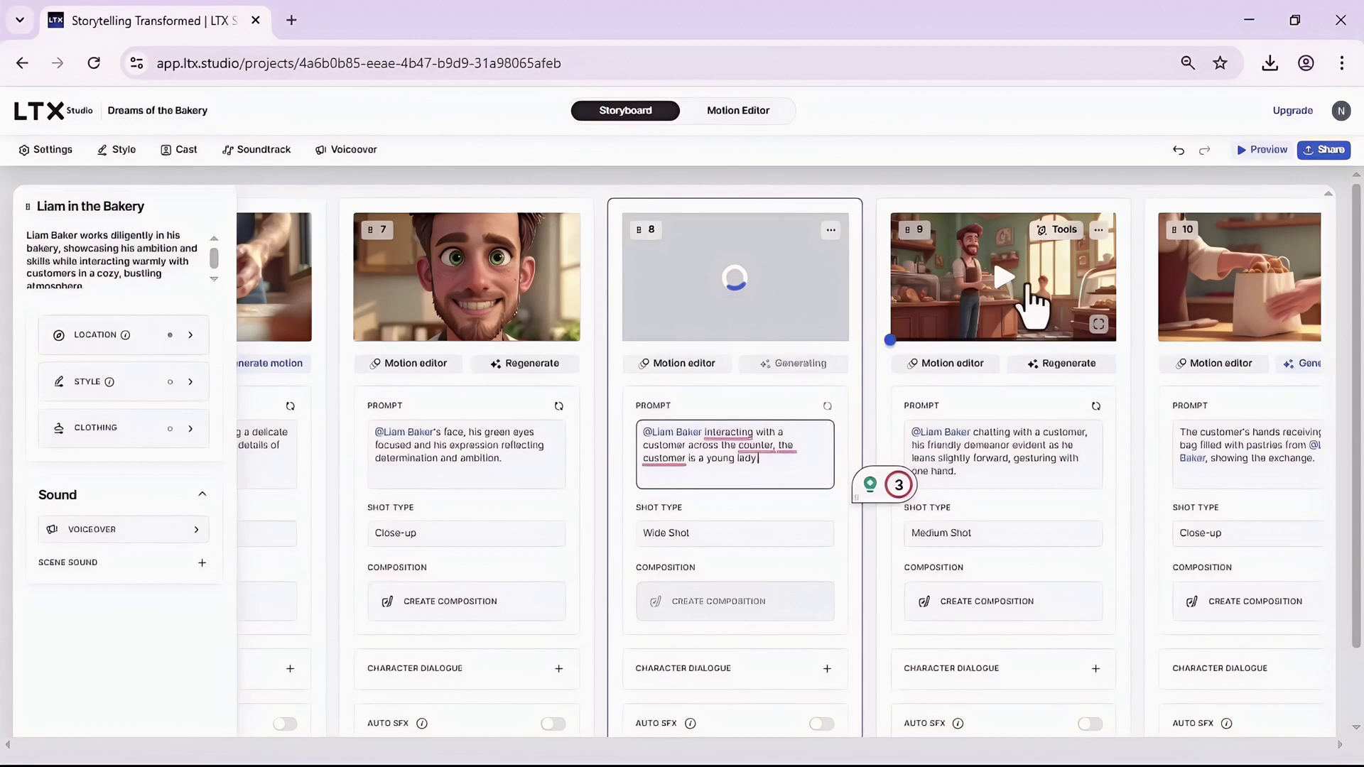
left_click(1099, 324)
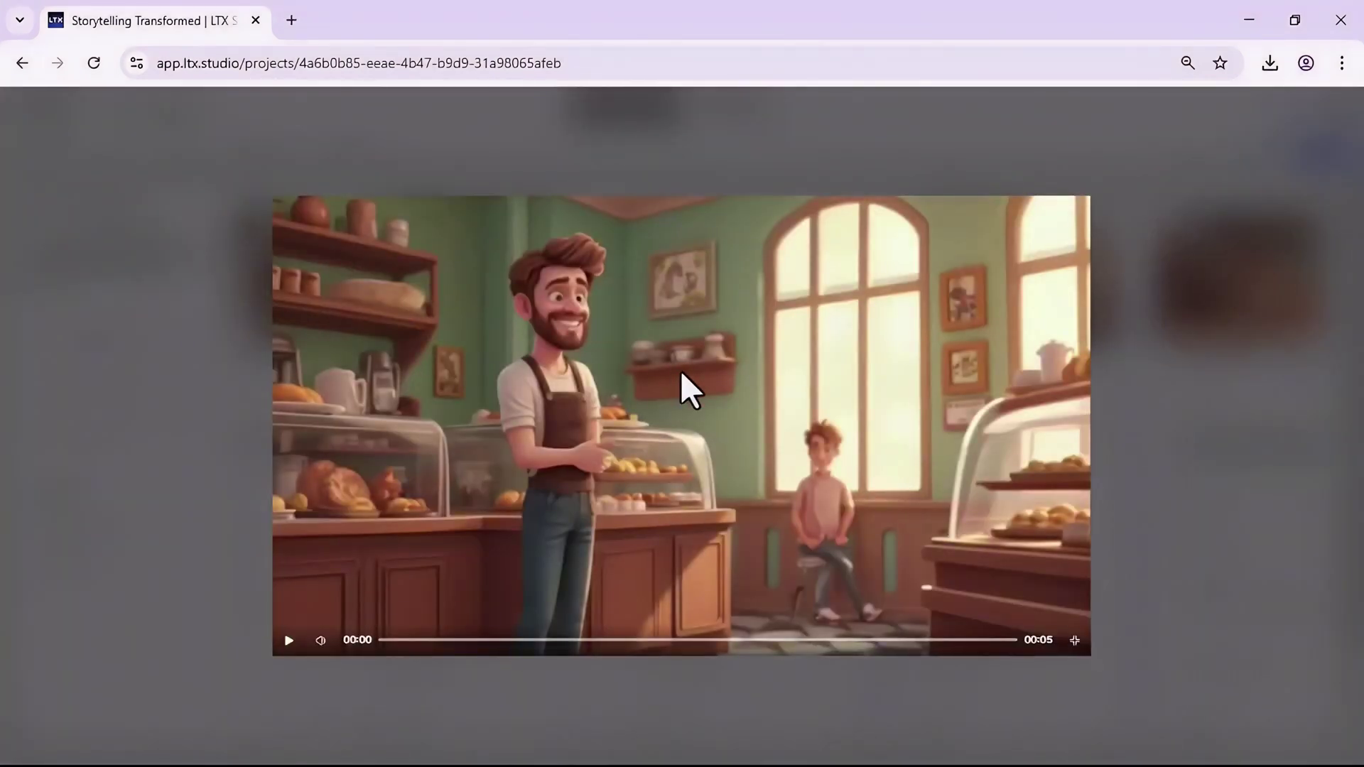
left_click(289, 641)
- Close the large player and download shot 9's clip
left_click(1074, 641)
left_click(1099, 233)
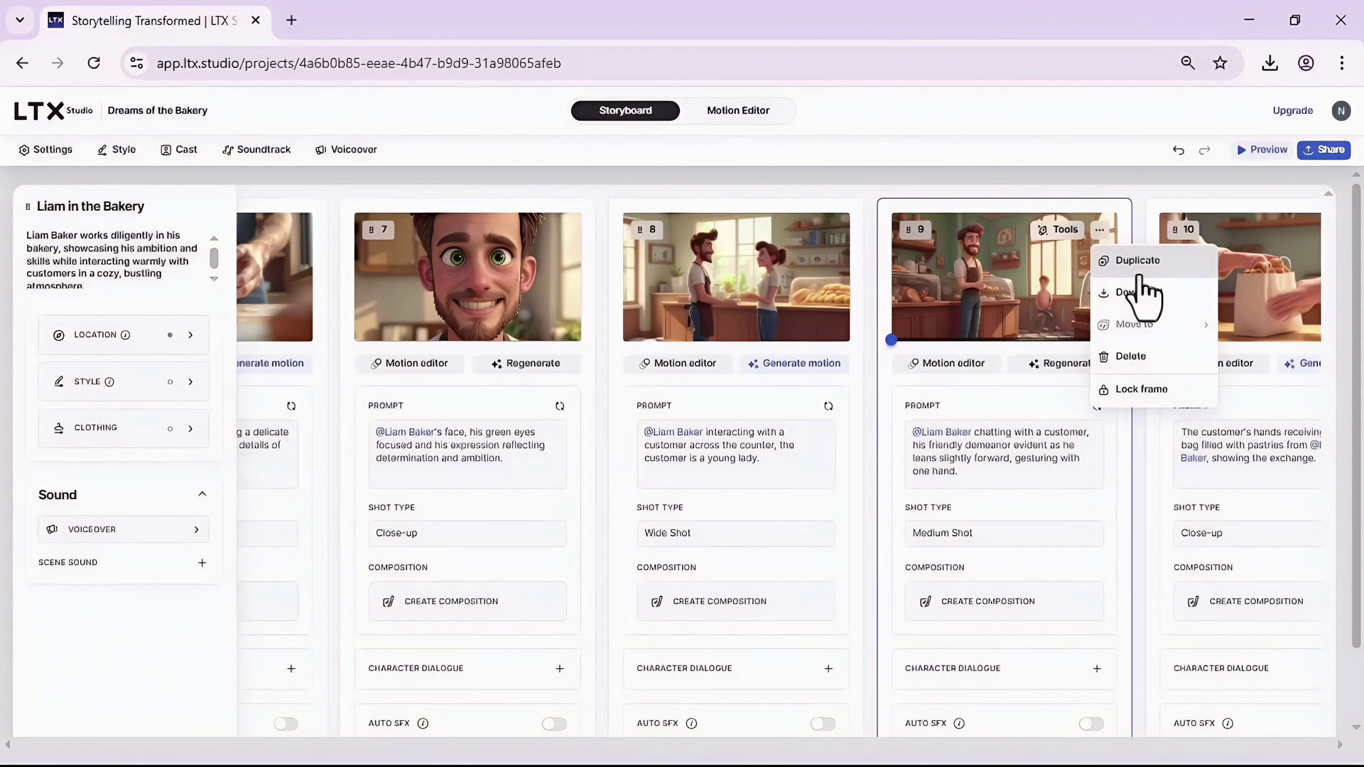
left_click(1142, 294)
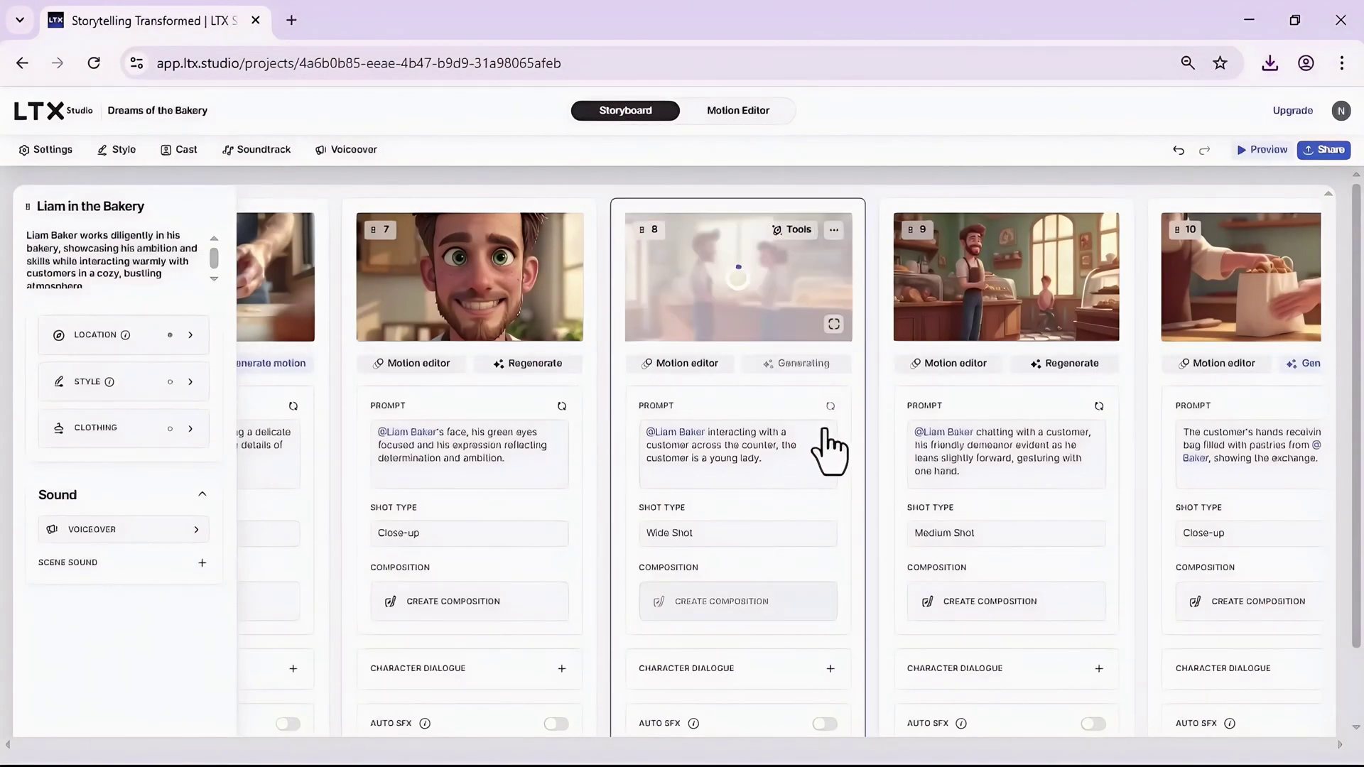
- Play shot 8's new clip of Liam chatting with the young woman, then view shots 10–13
left_click(743, 299)
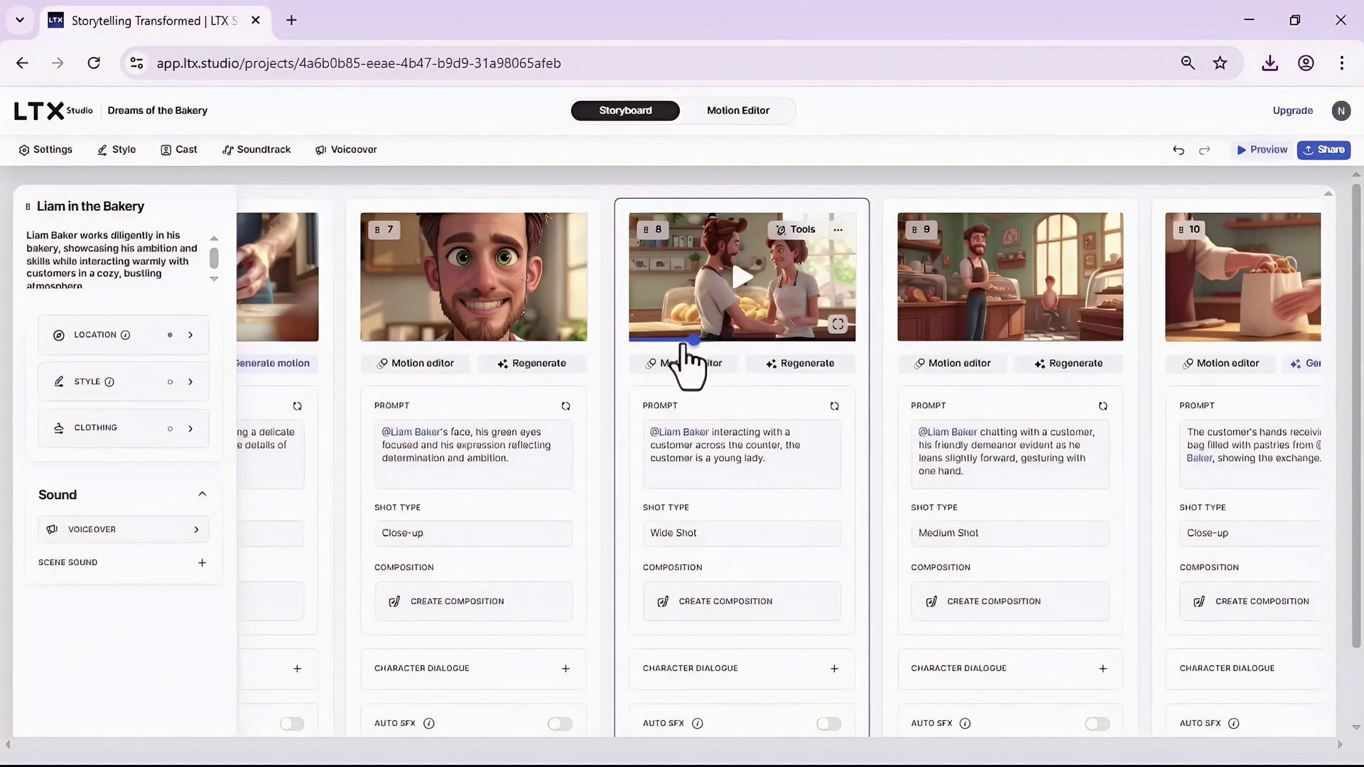
scroll(492, 705, "down", 1)
left_click_drag(645, 702, 850, 702)
scroll(612, 497, "up", 2)
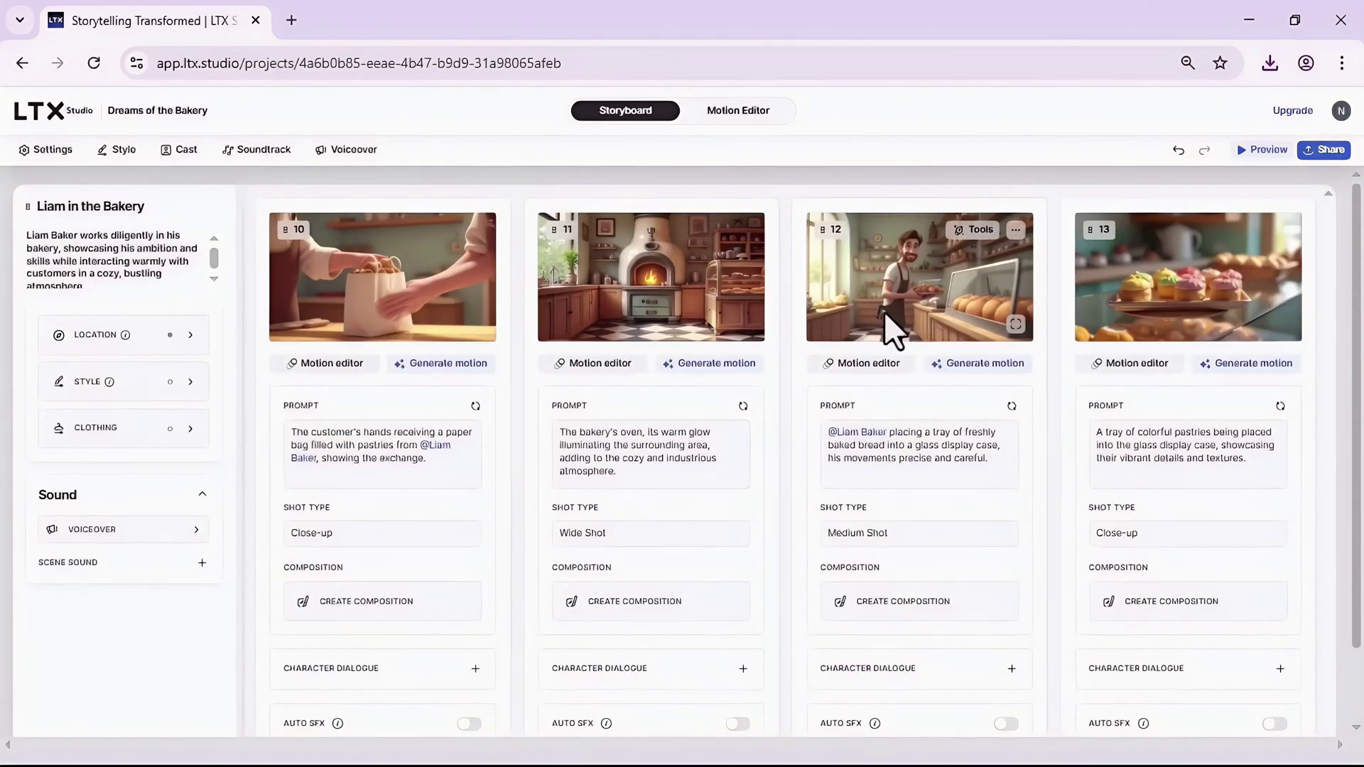
- Generate motion for shot 13, the colourful pastry tray, and play the new clip
left_click(1259, 364)
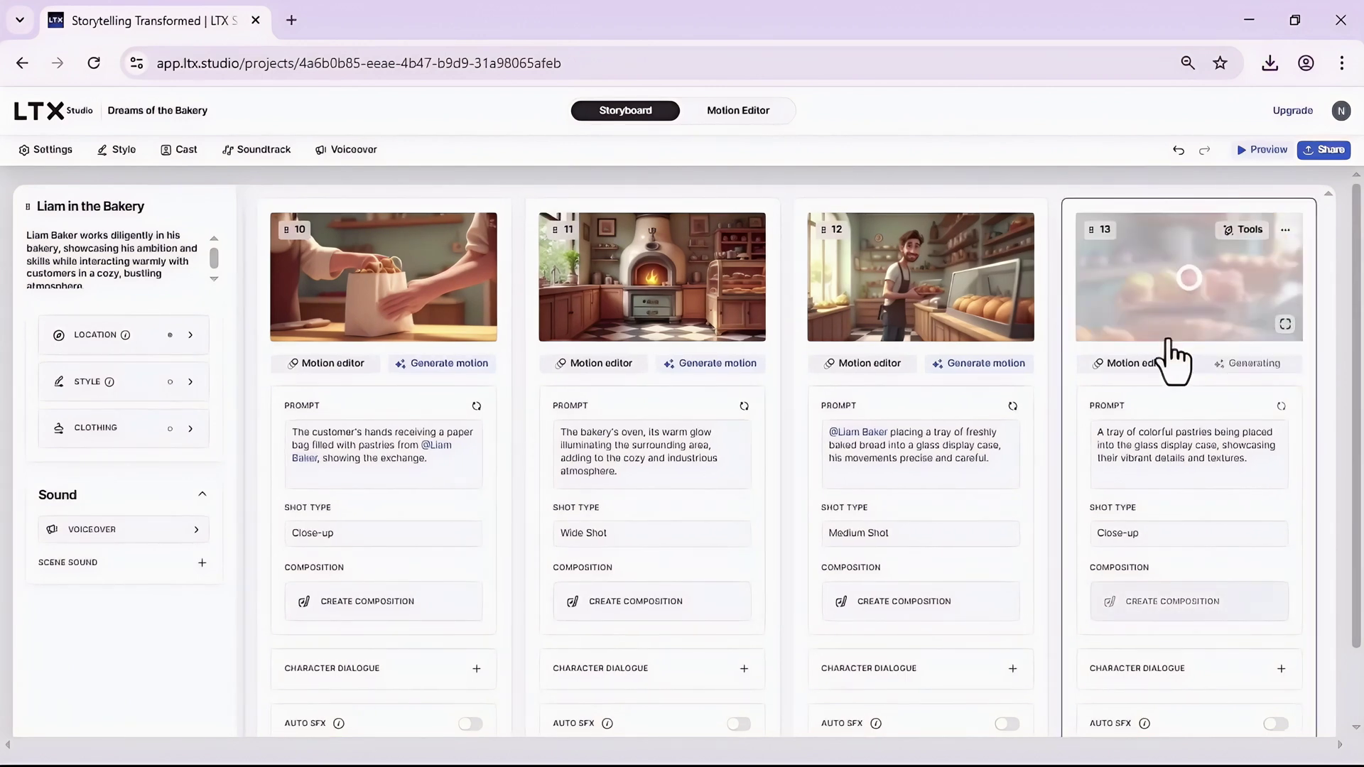
left_click(1197, 302)
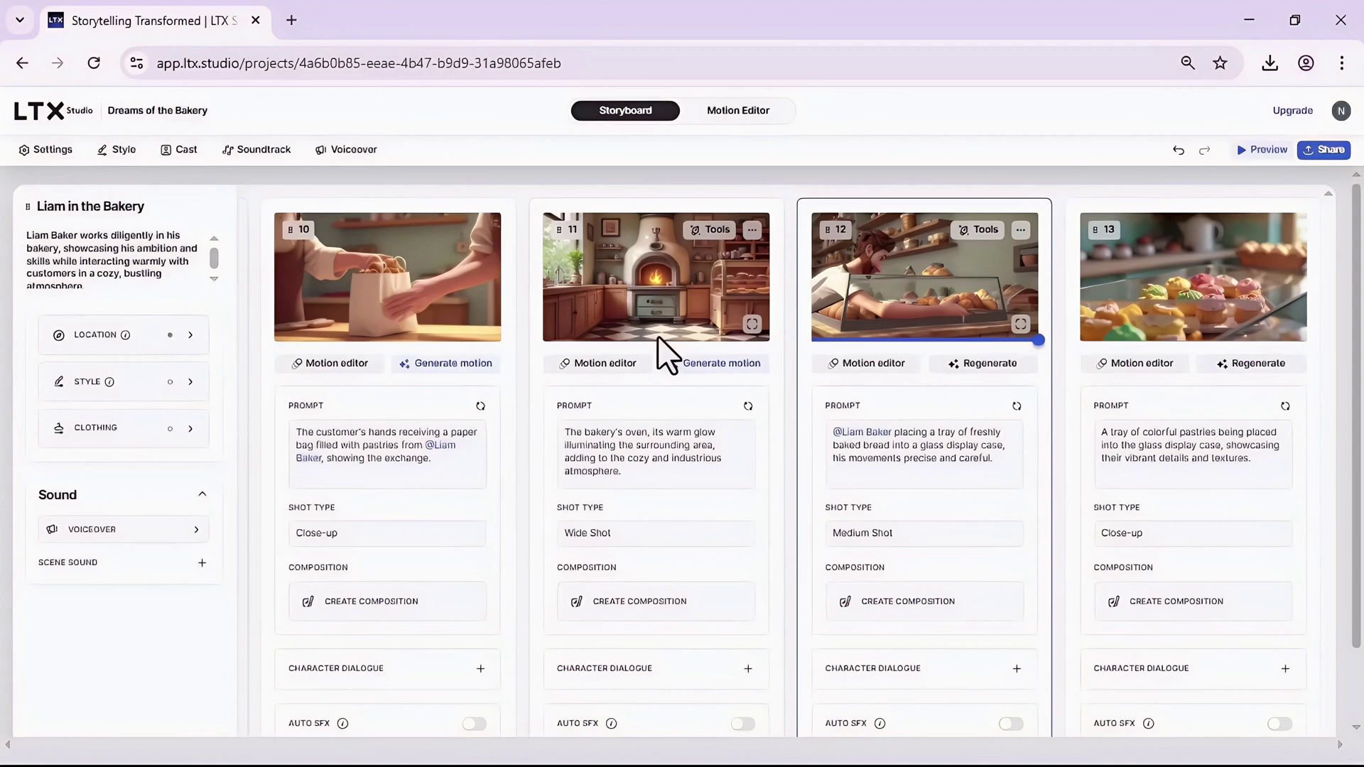
- Download shot 15's clip from the storyboard
scroll(600, 649, "down", 2)
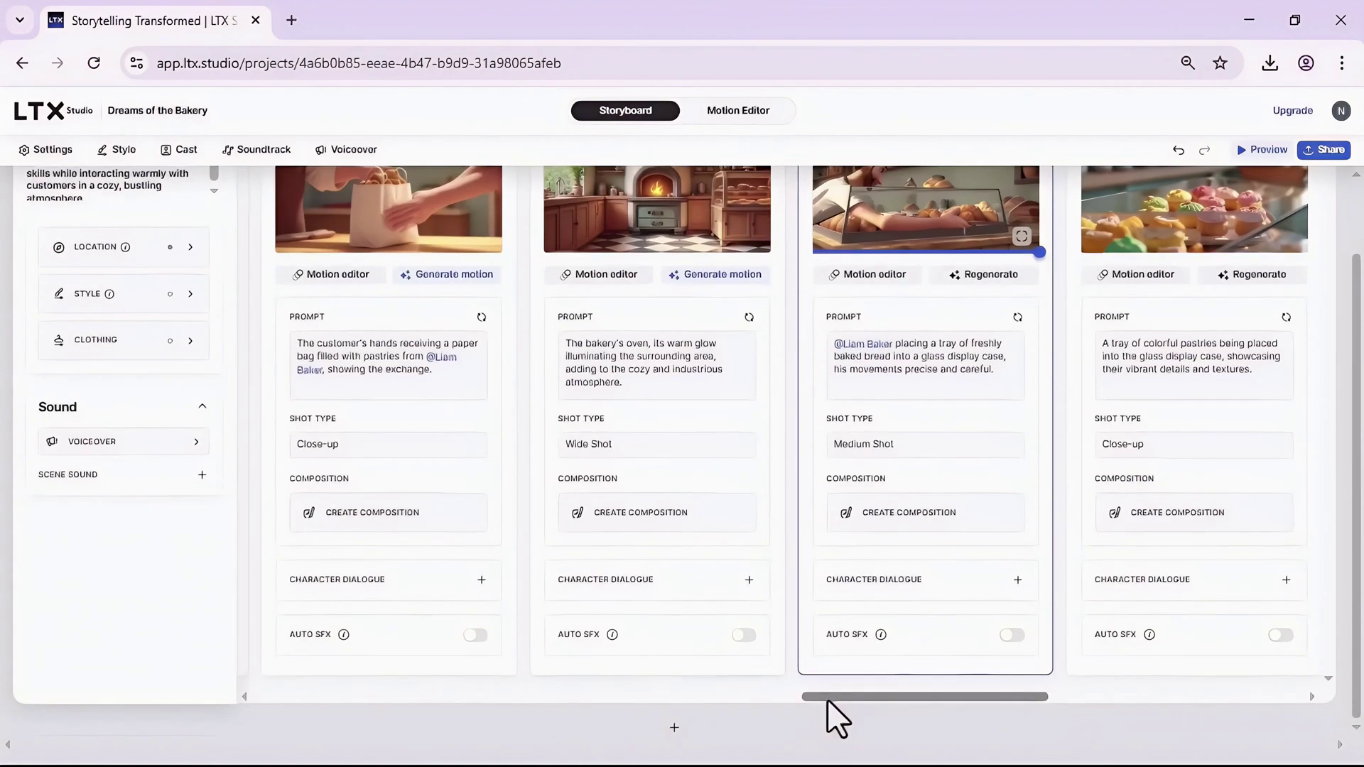
left_click_drag(827, 699, 1019, 719)
scroll(923, 615, "up", 2)
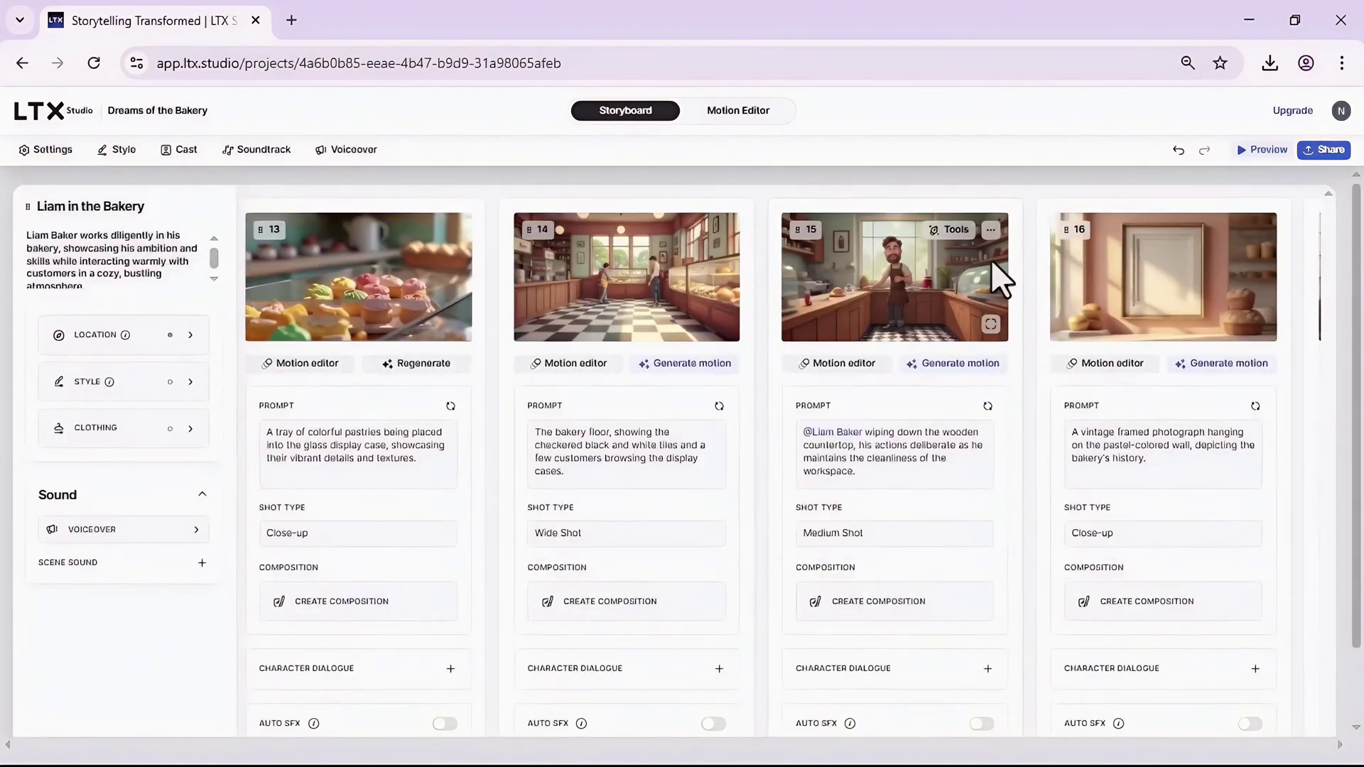
left_click(991, 232)
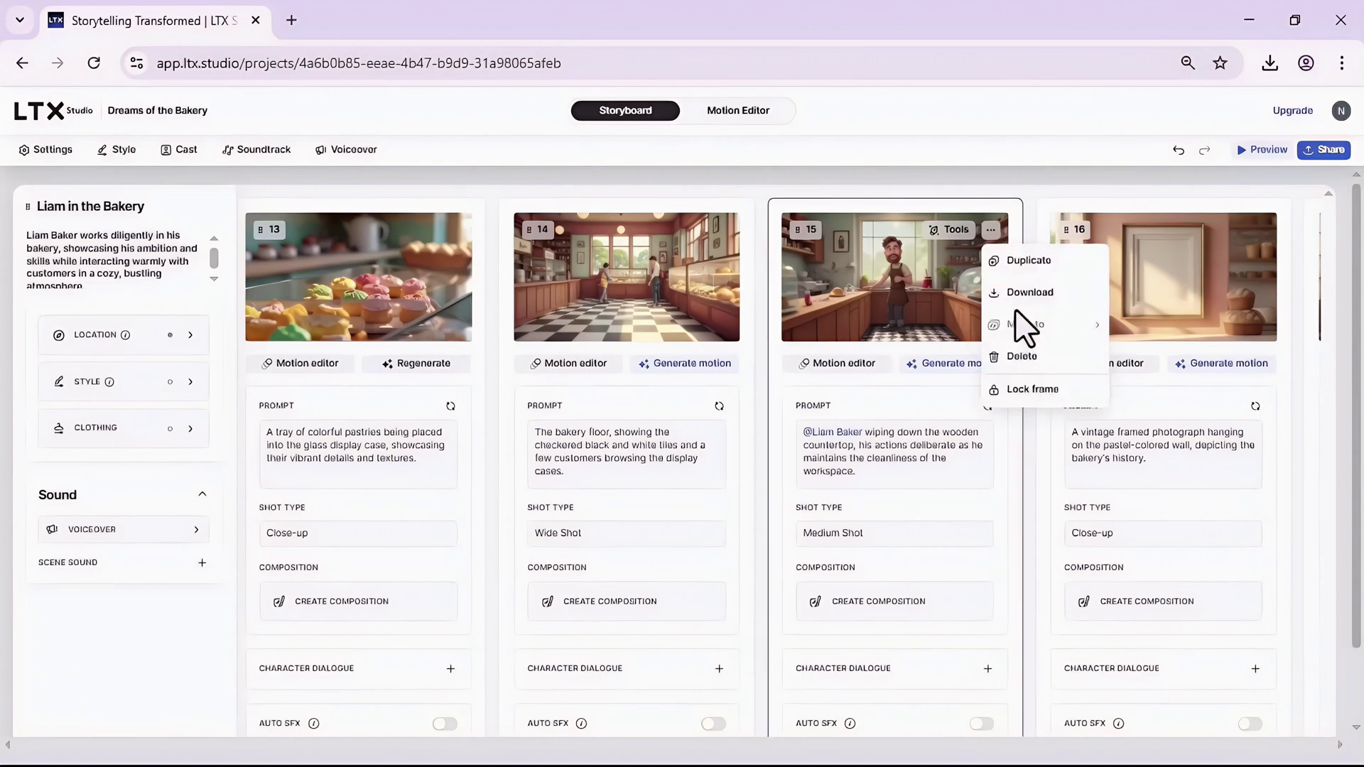
left_click(1030, 292)
- Open shot 14's options, then select shot 17 on the storyboard
left_click(724, 230)
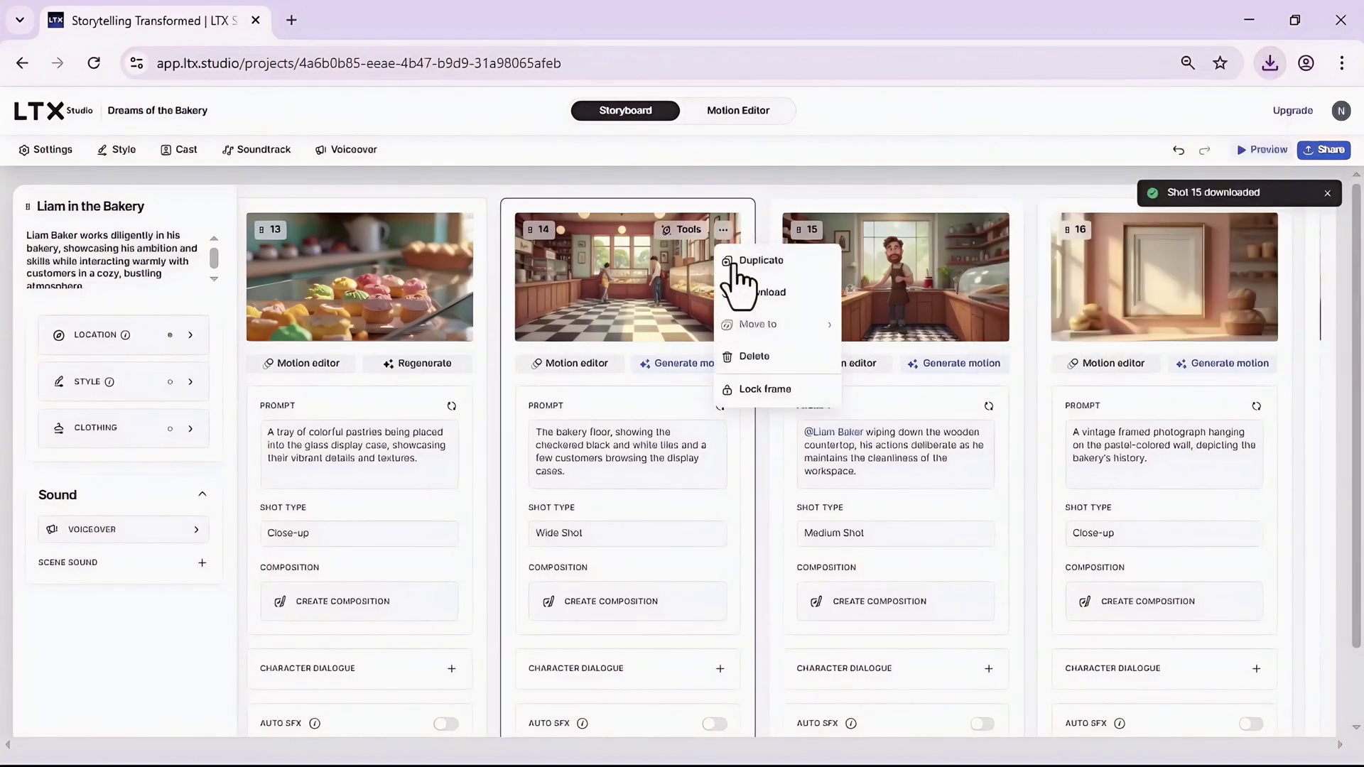
scroll(573, 706, "down", 2)
scroll(1133, 564, "right", 3)
scroll(1283, 236, "up", 2)
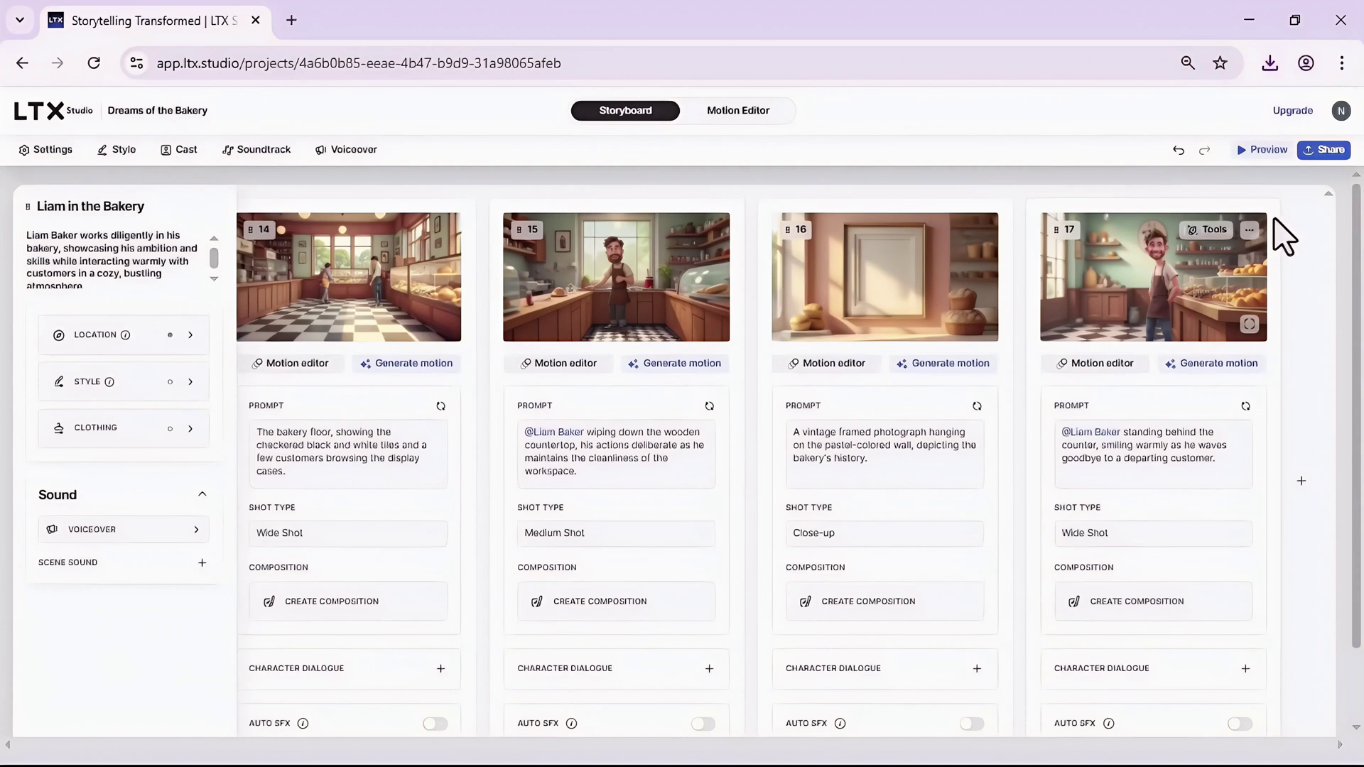
left_click(1301, 221)
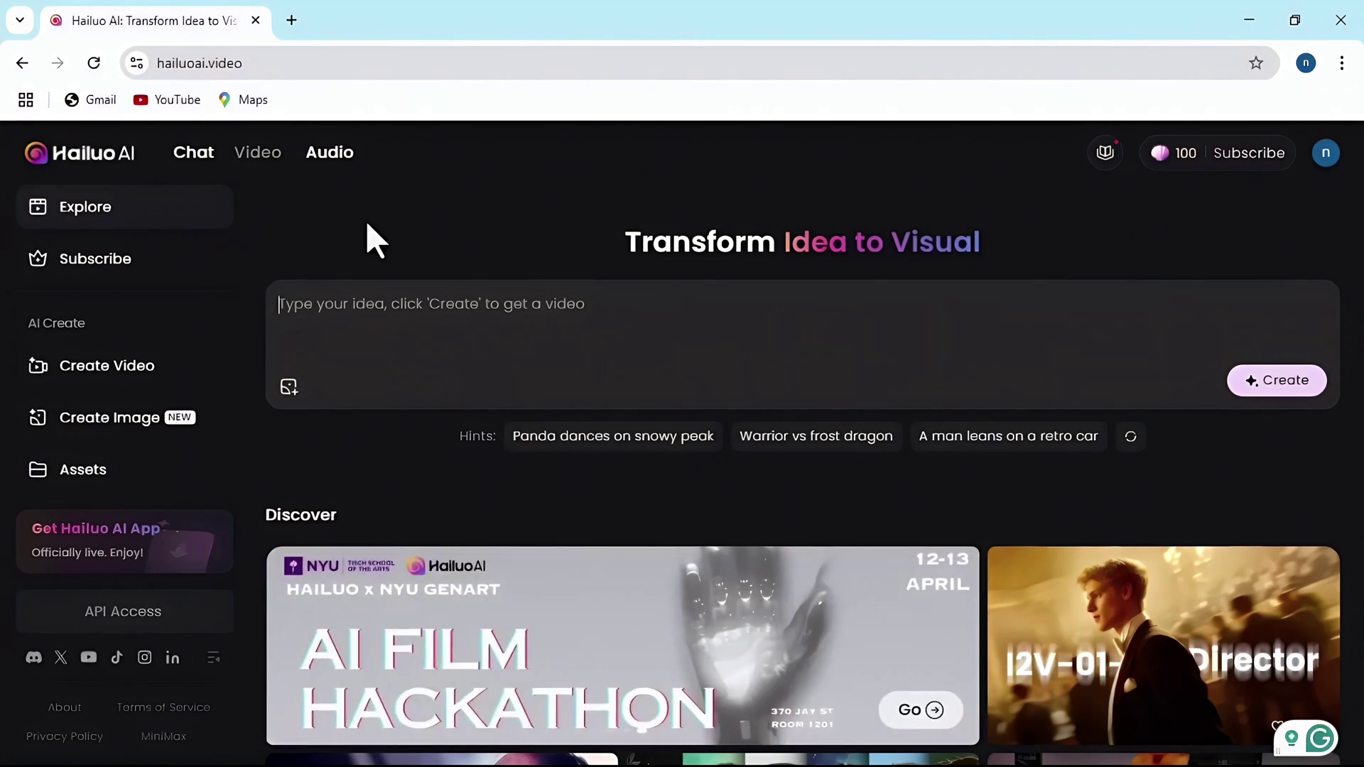
- Start a new image-to-video creation from the baker's kitchen still
left_click(134, 366)
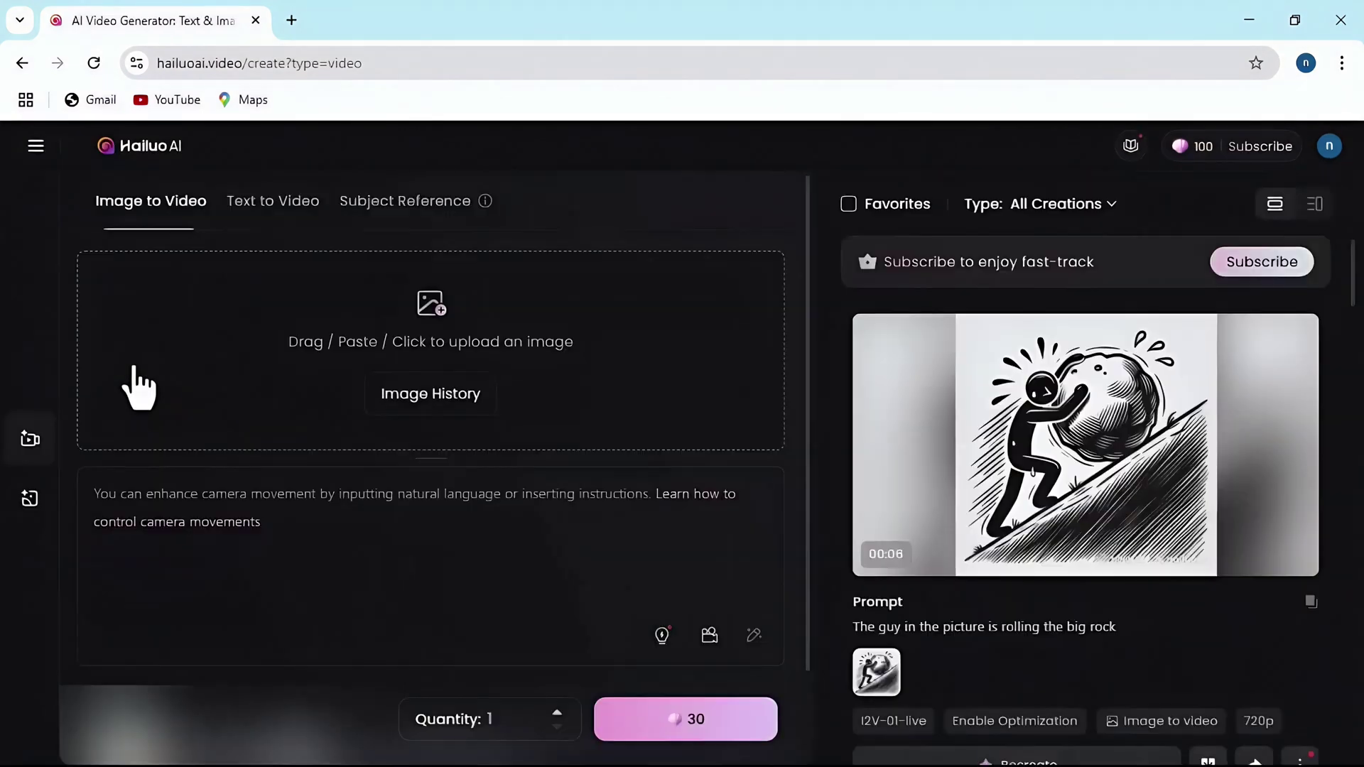
left_click(431, 307)
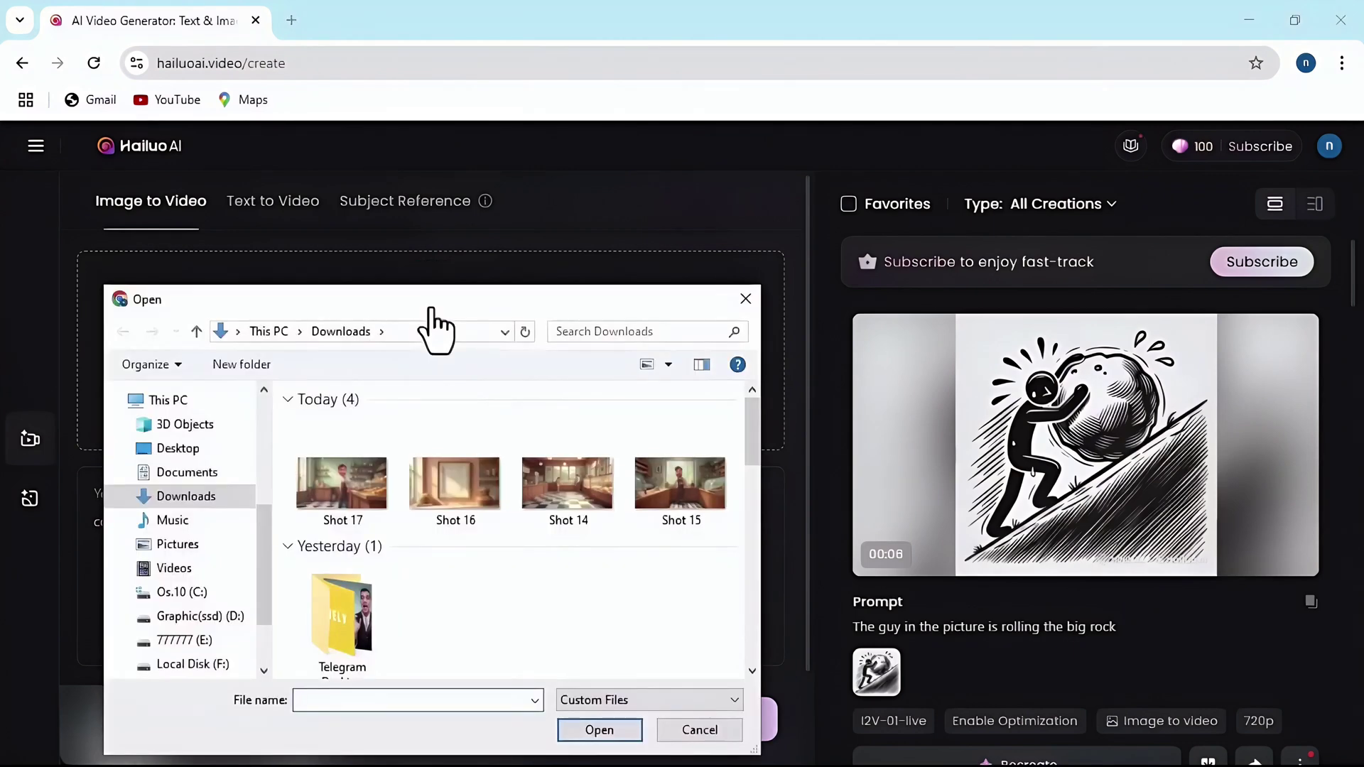
double_click(342, 483)
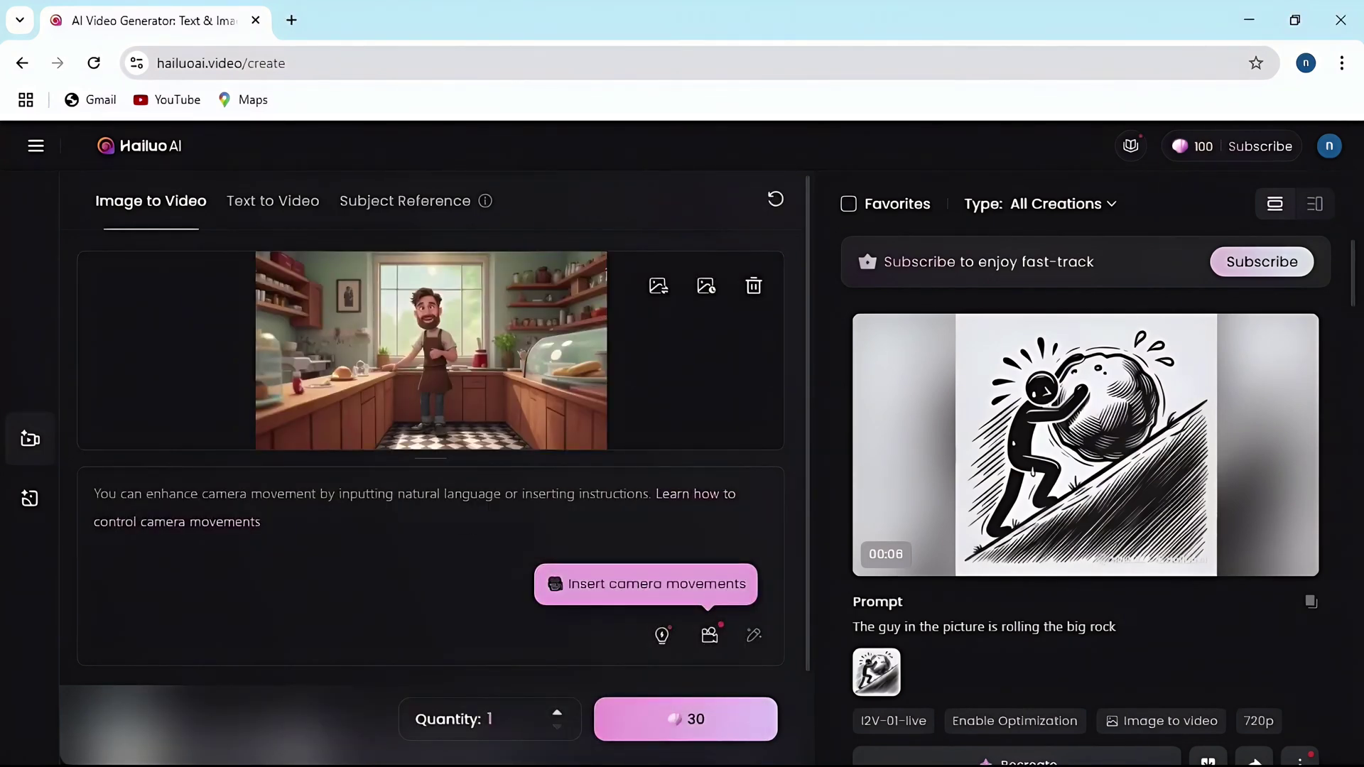
- Paste shot 15's LTX prompt prefixed with 'He is', generate the 6-second video and open it
left_click(1248, 19)
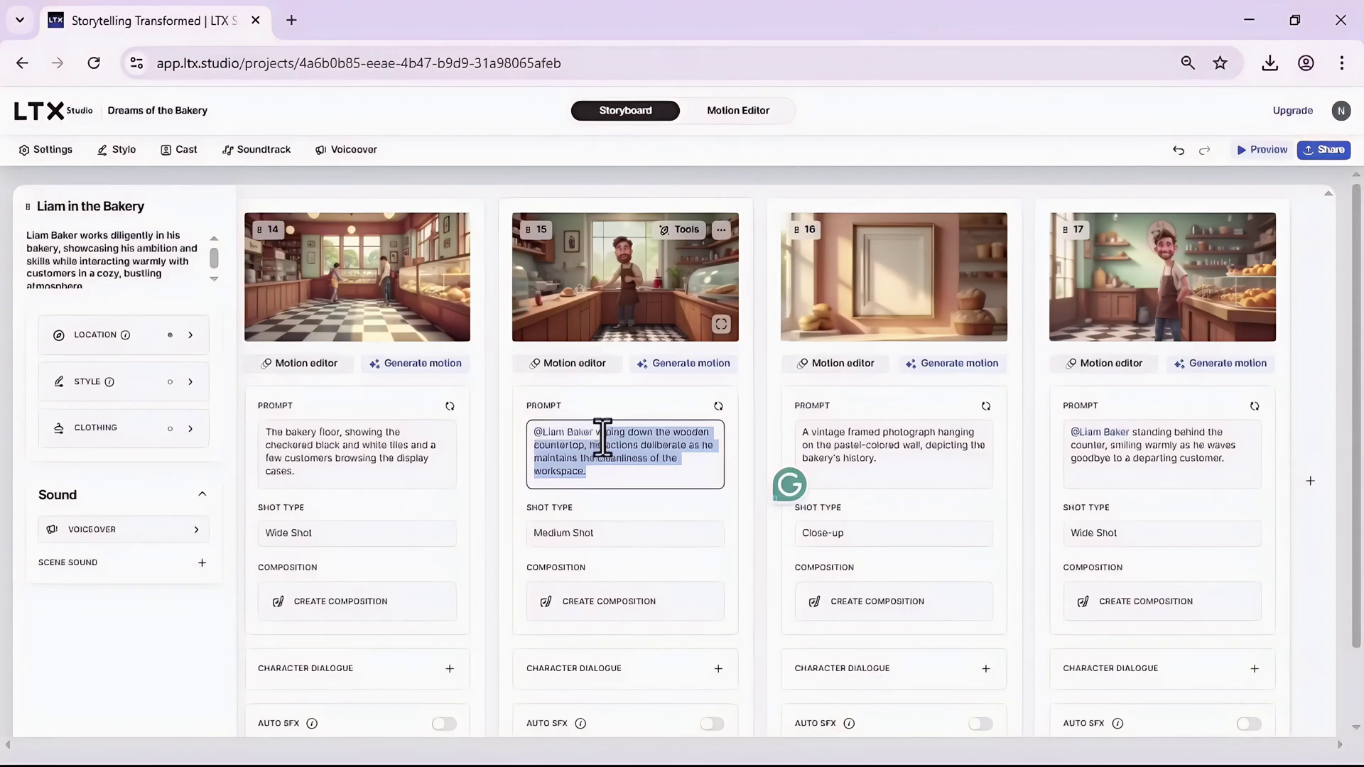
right_click(649, 448)
left_click(695, 332)
left_click(1249, 20)
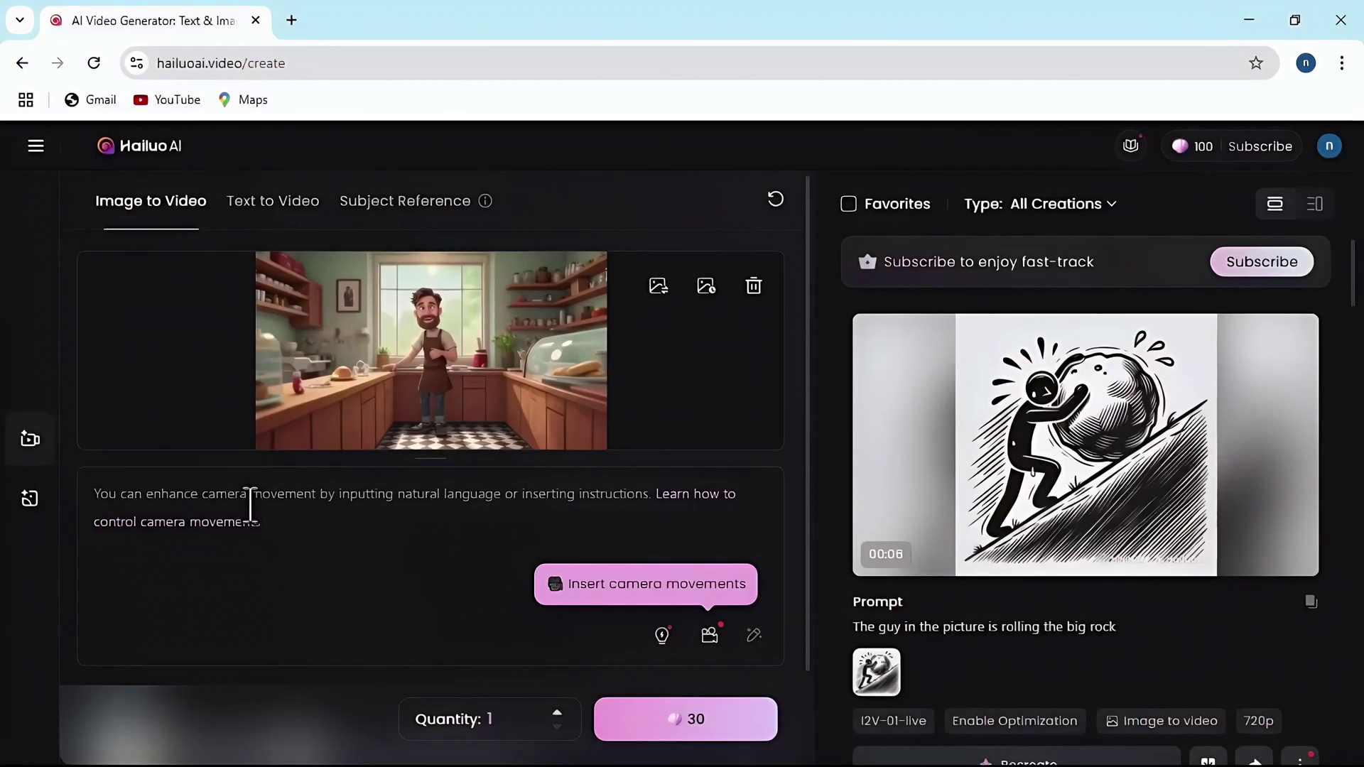
left_click(249, 509)
key("ctrl+v")
left_click(94, 493)
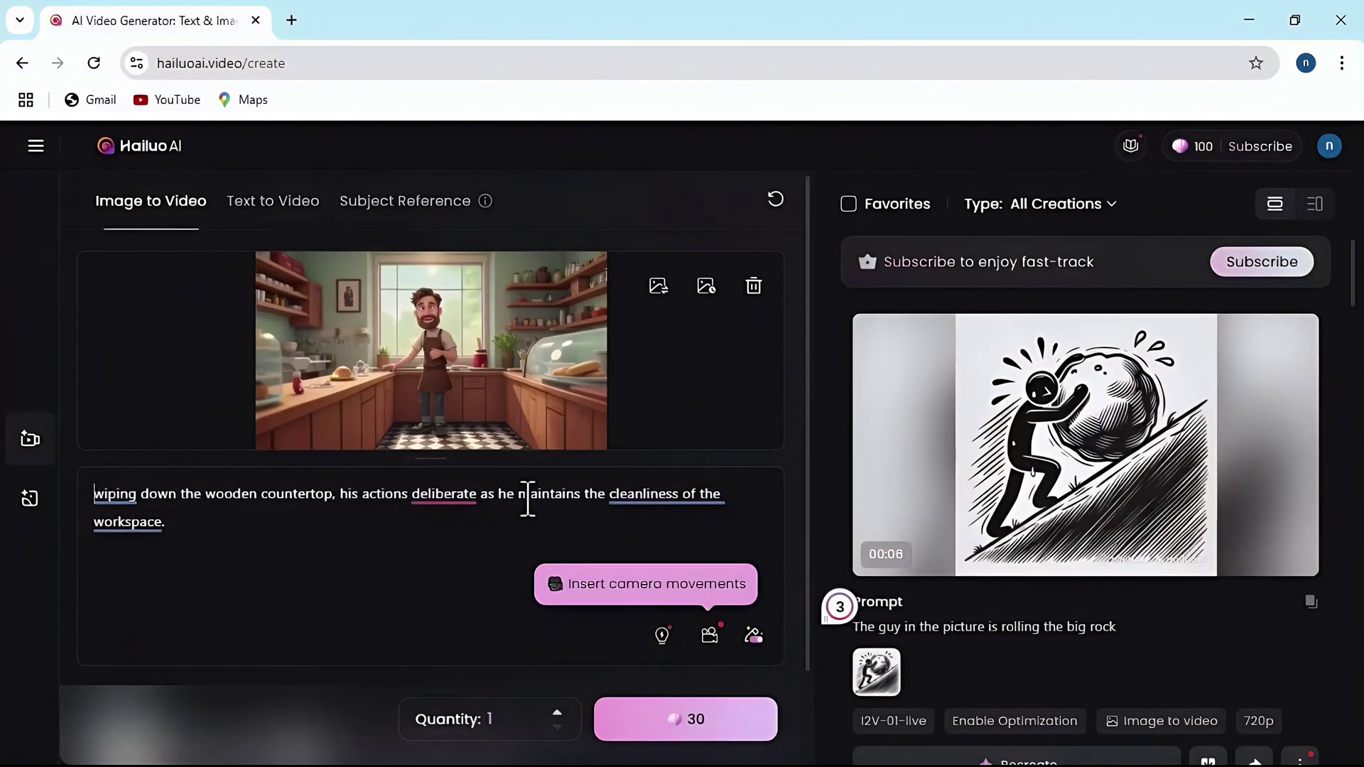
type("He is")
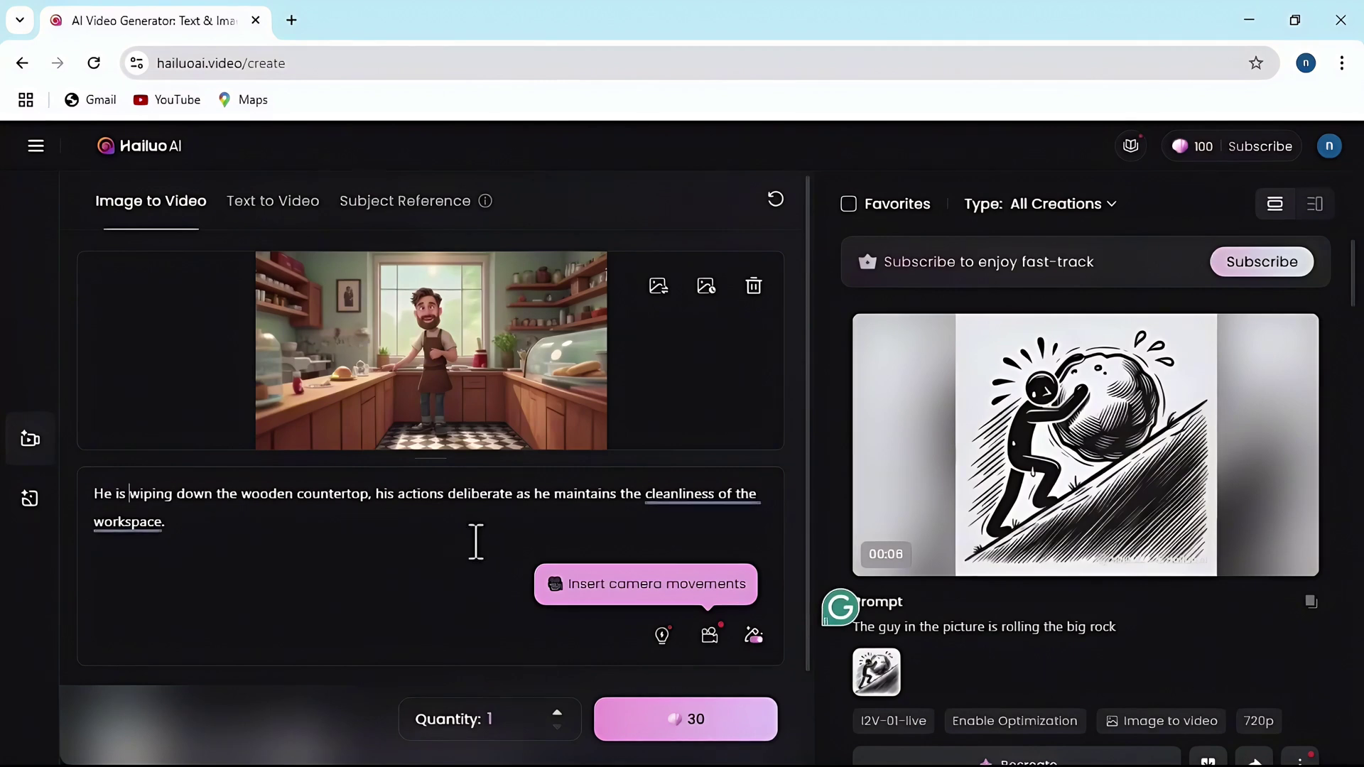
left_click(710, 721)
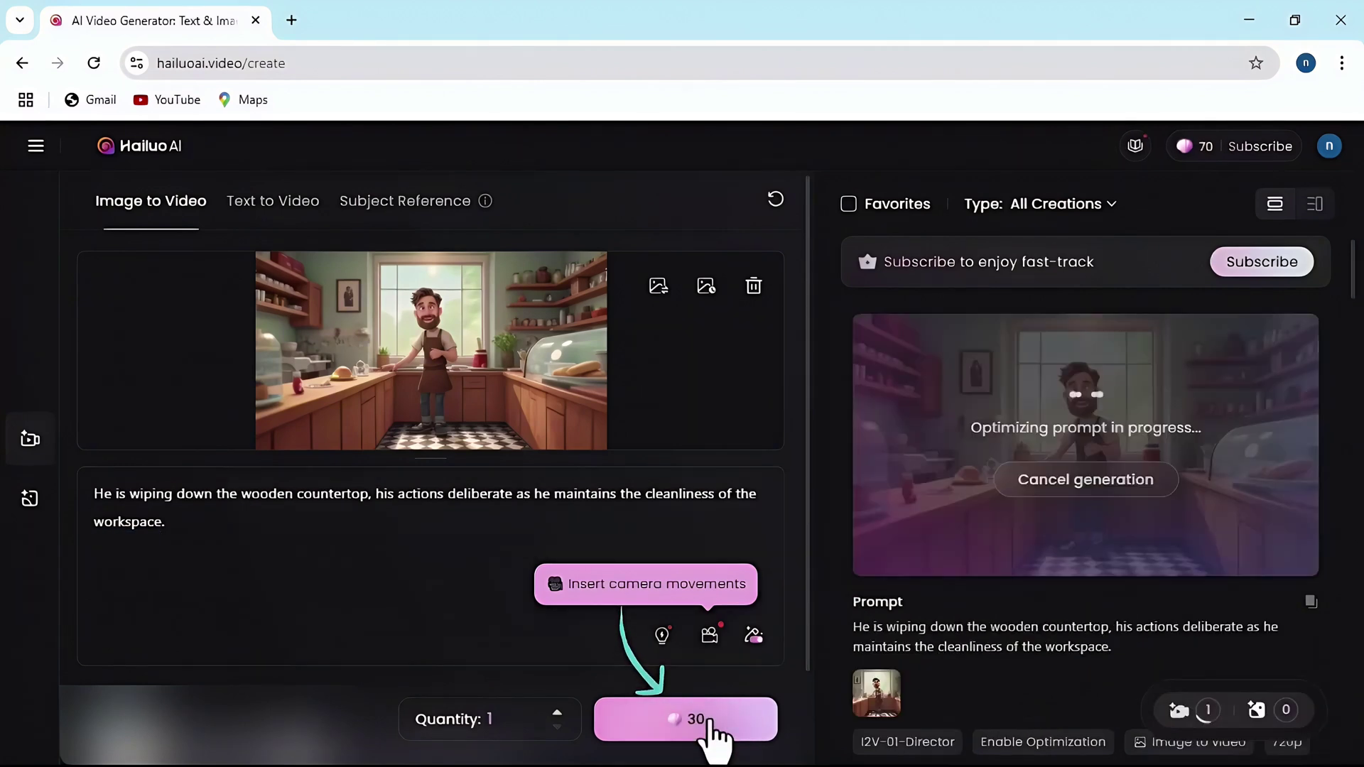
left_click(1087, 460)
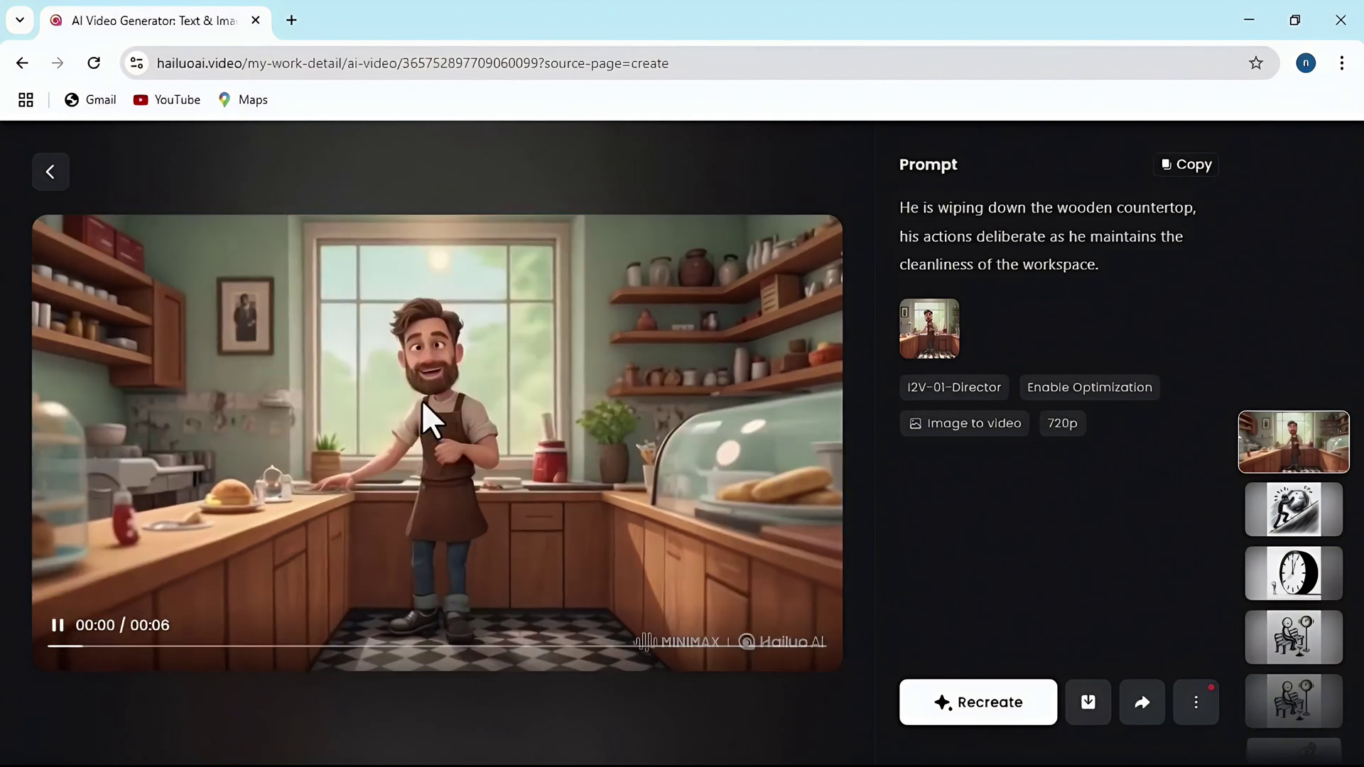
- Download the baker video with watermark as an 817 KB mp4 and return to the create page
left_click(422, 399)
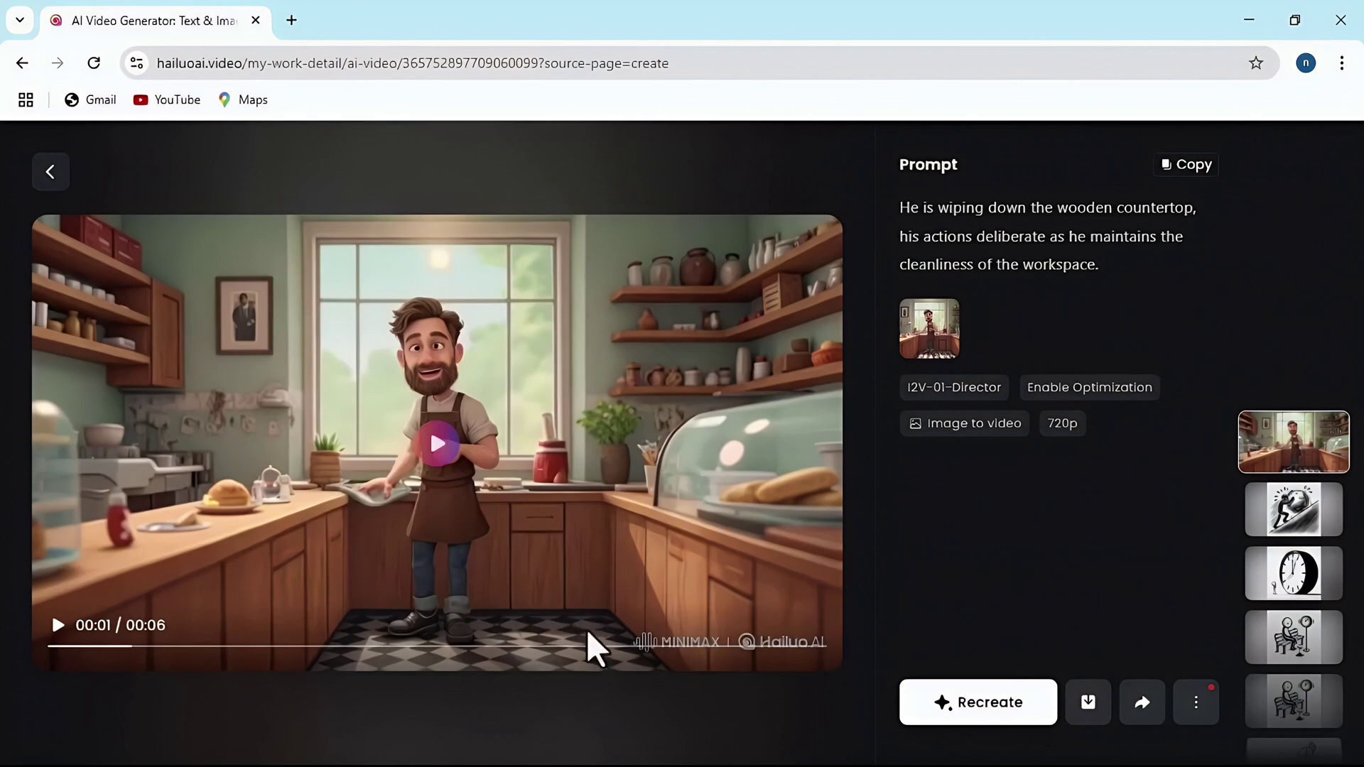
left_click(1086, 707)
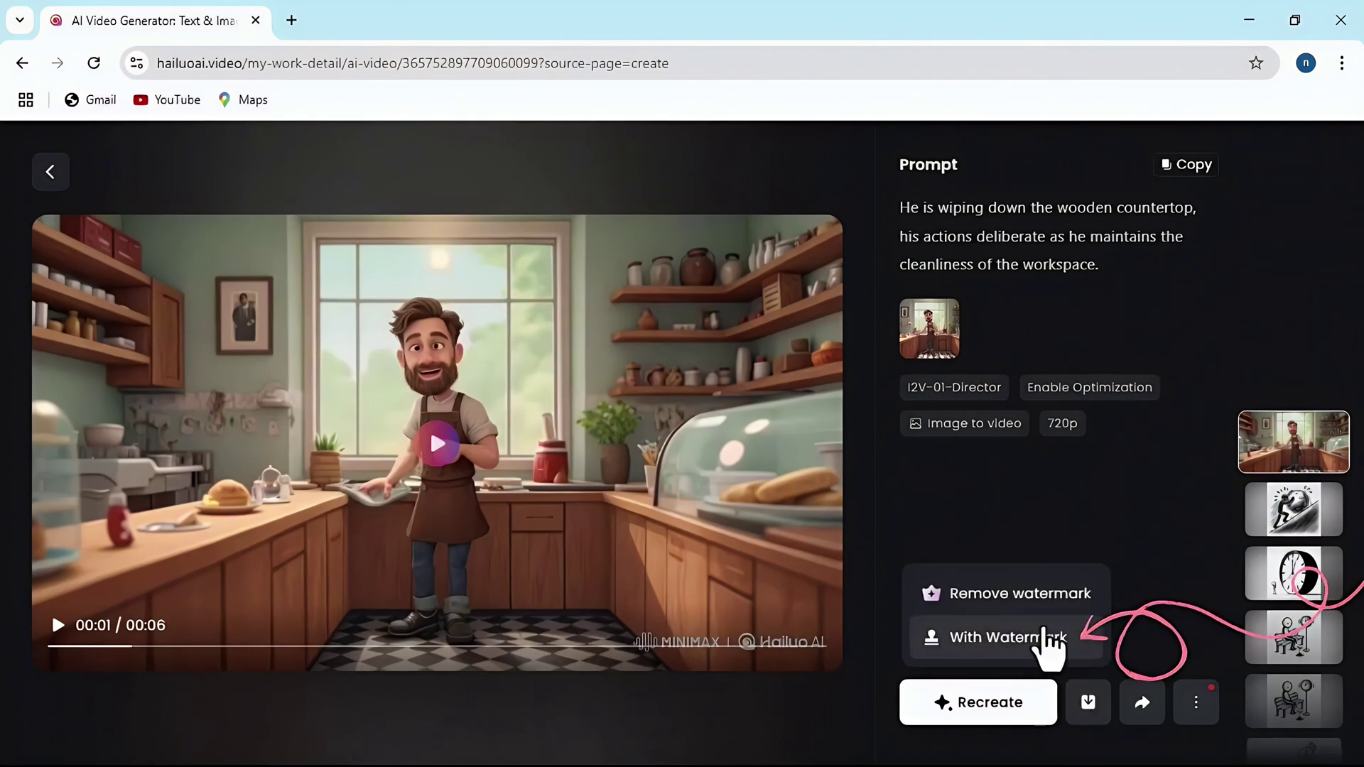
left_click(1042, 641)
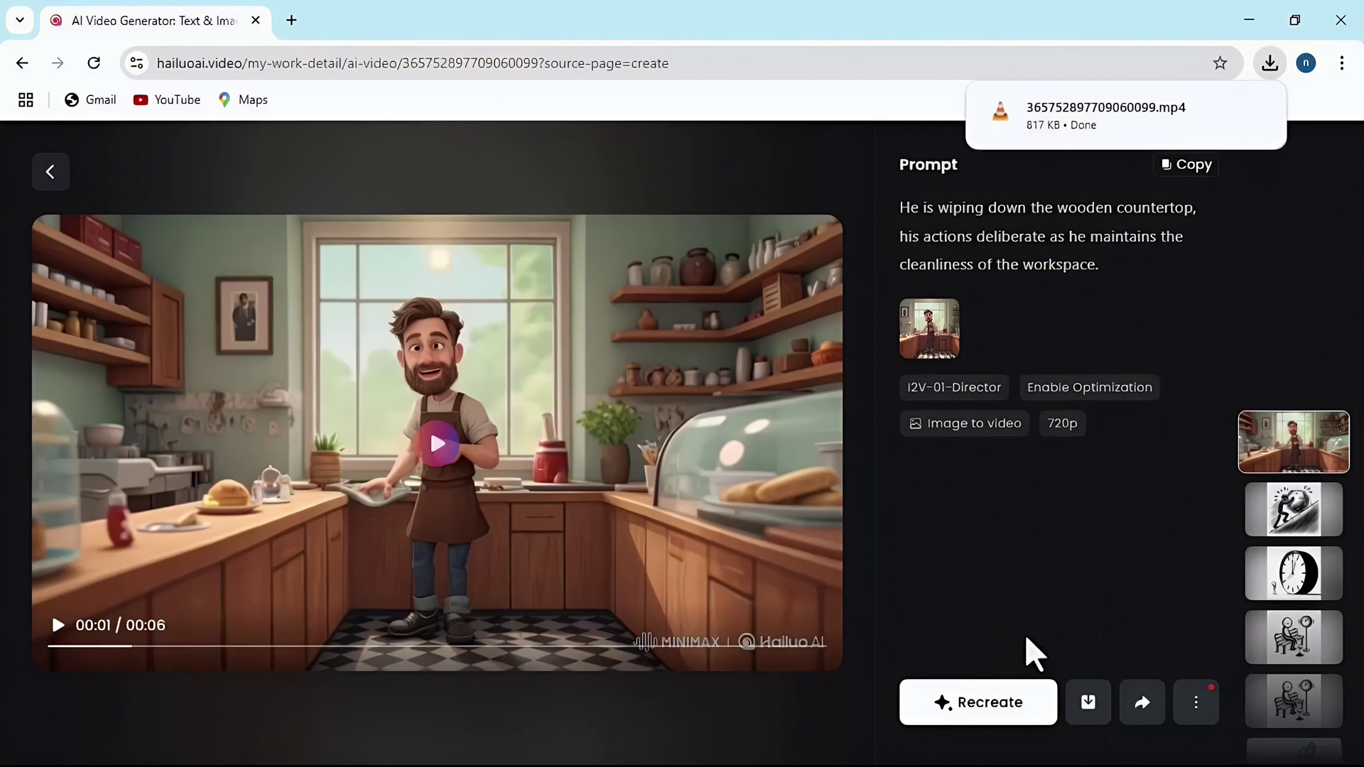
left_click(48, 172)
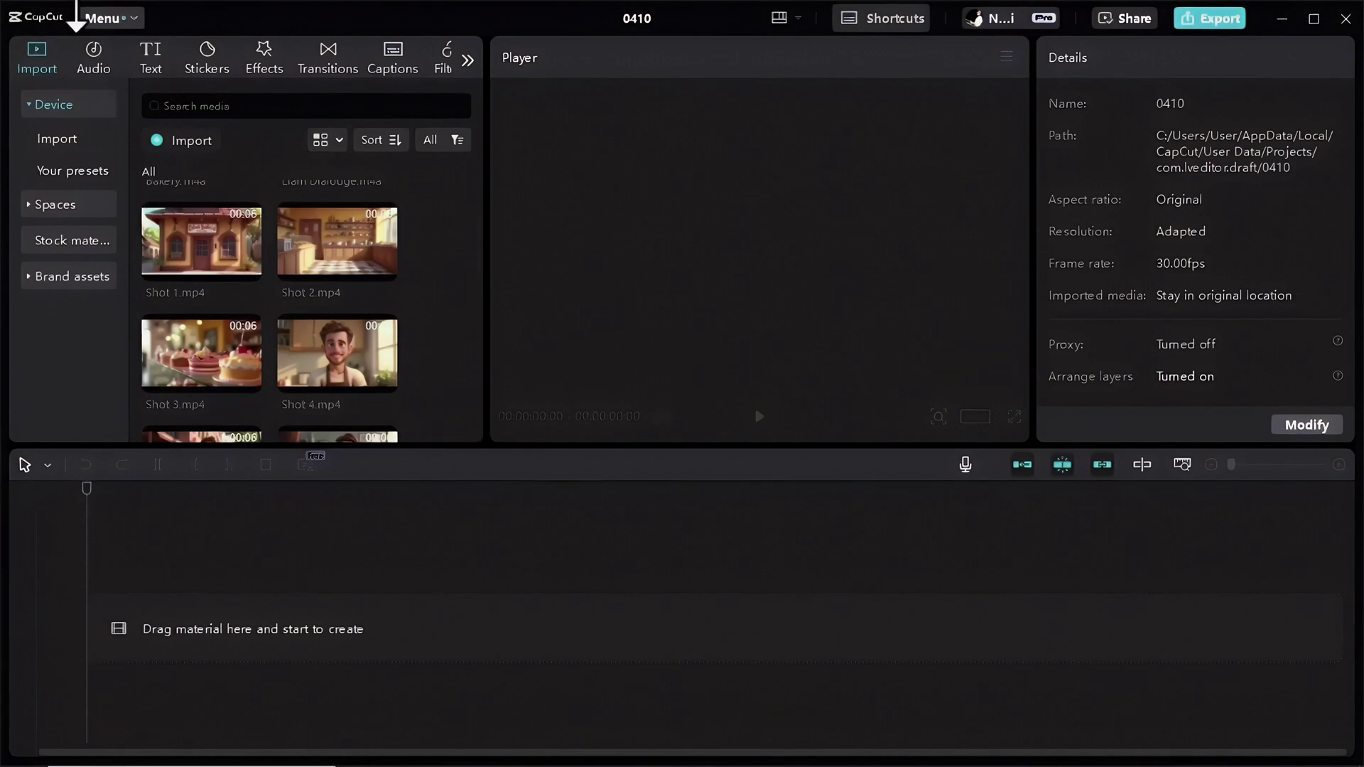
- Lay Shot 1.mp4 through Shot 14.mp4 in order on the video track, about 1:12 total
mouse_move(174, 264)
left_mouse_down()
mouse_move(201, 630)
mouse_move(109, 585)
mouse_move(106, 597)
left_mouse_up()
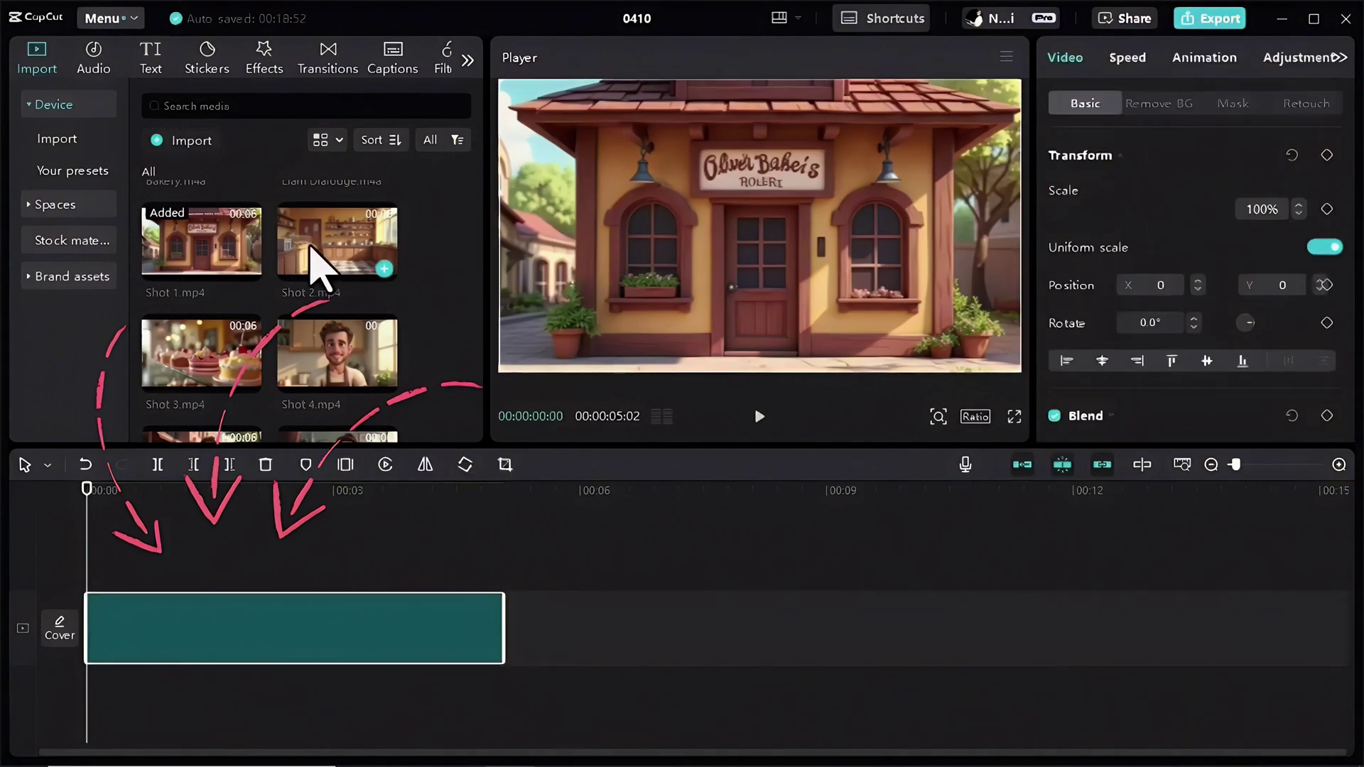
left_click_drag(317, 265, 519, 639)
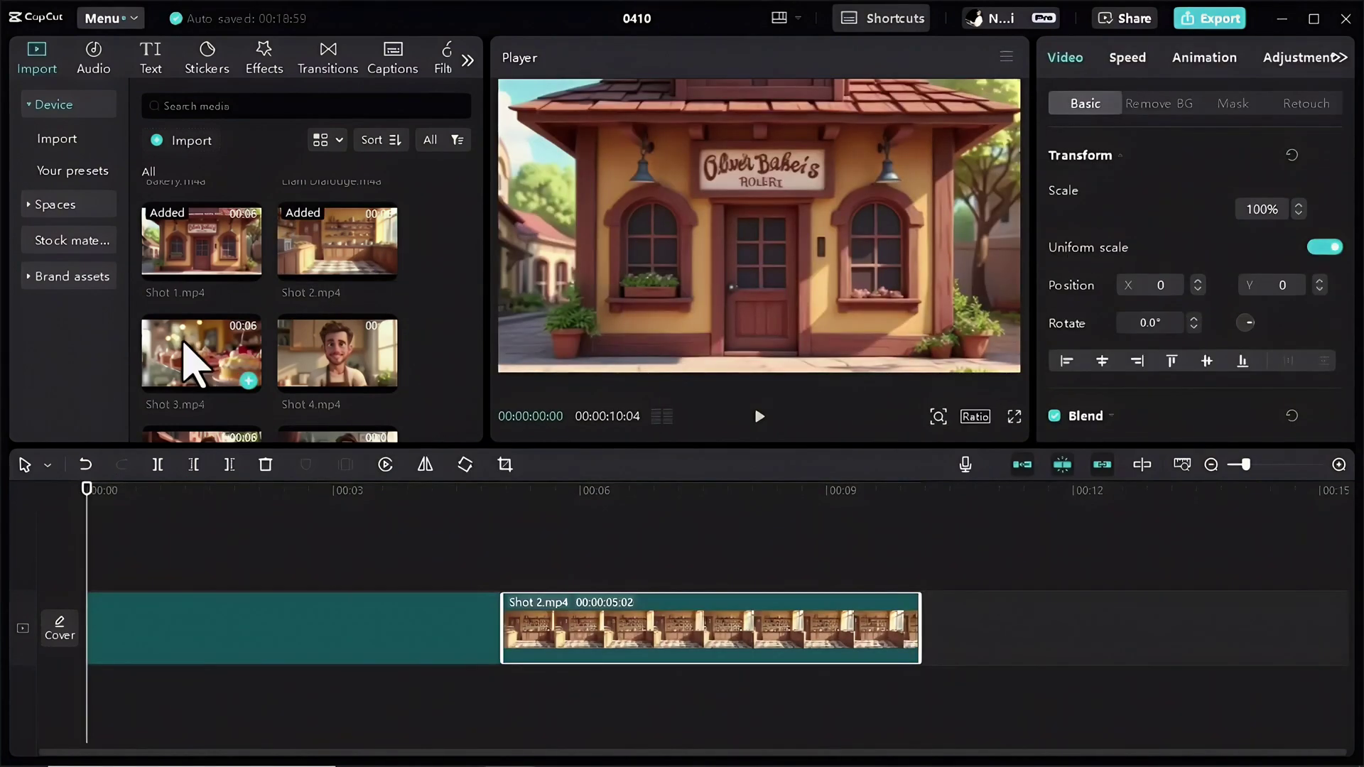
left_click_drag(192, 363, 940, 638)
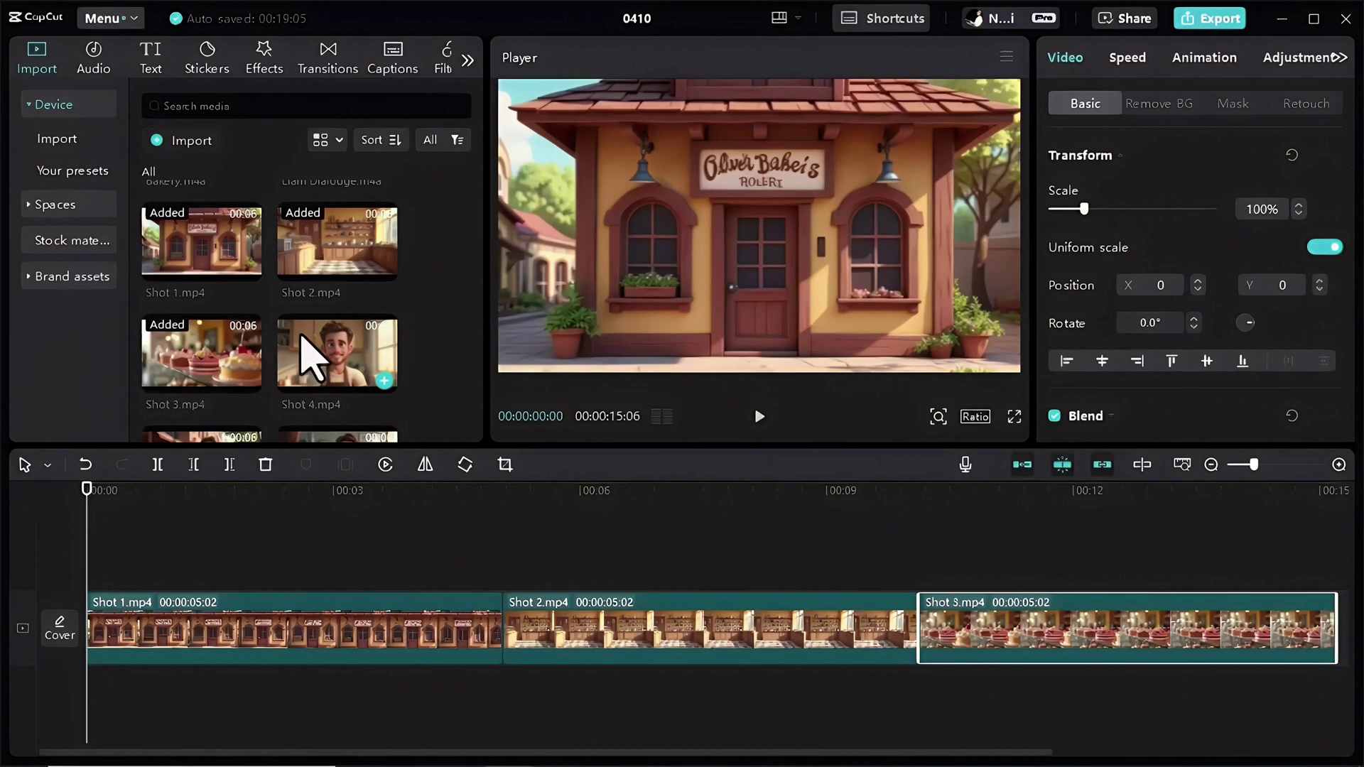
scroll(313, 349, "down", 2)
left_click_drag(1255, 466, 1240, 466)
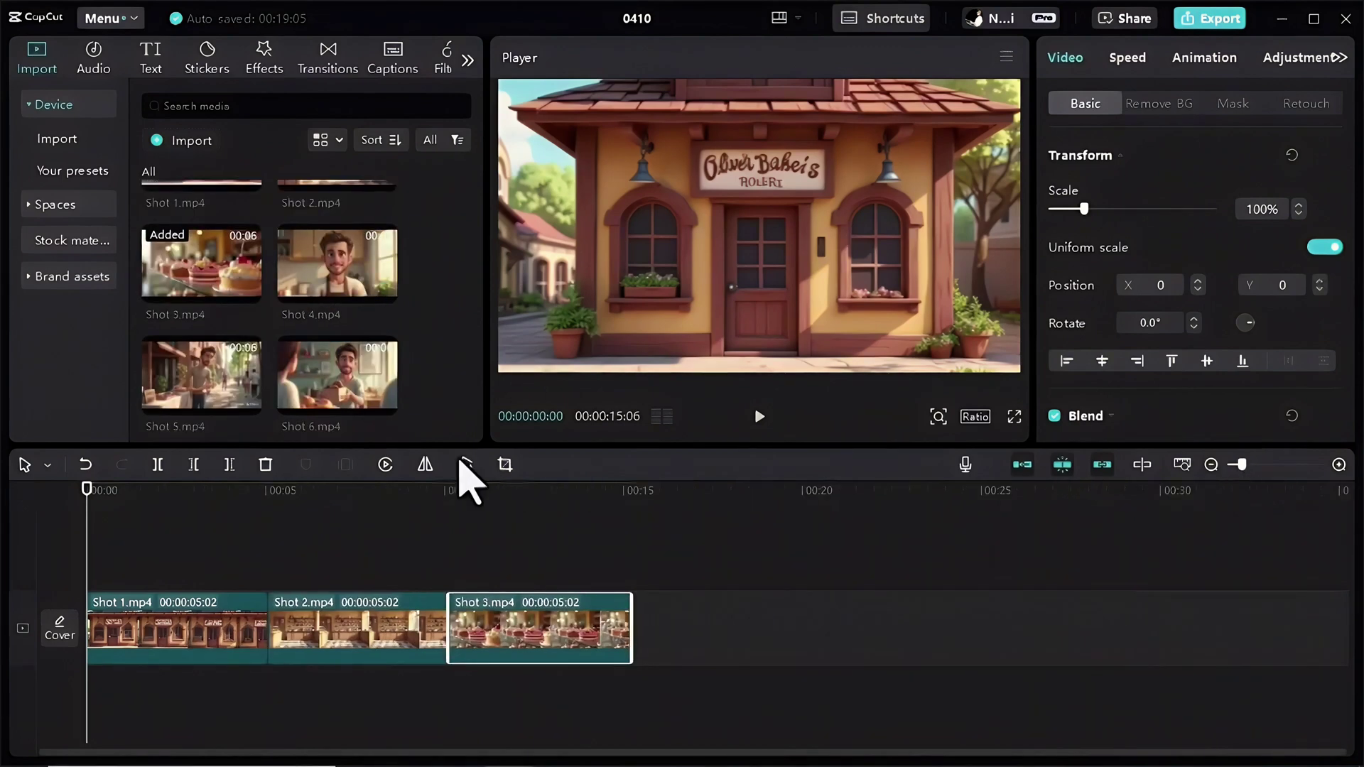
left_click_drag(305, 321, 714, 629)
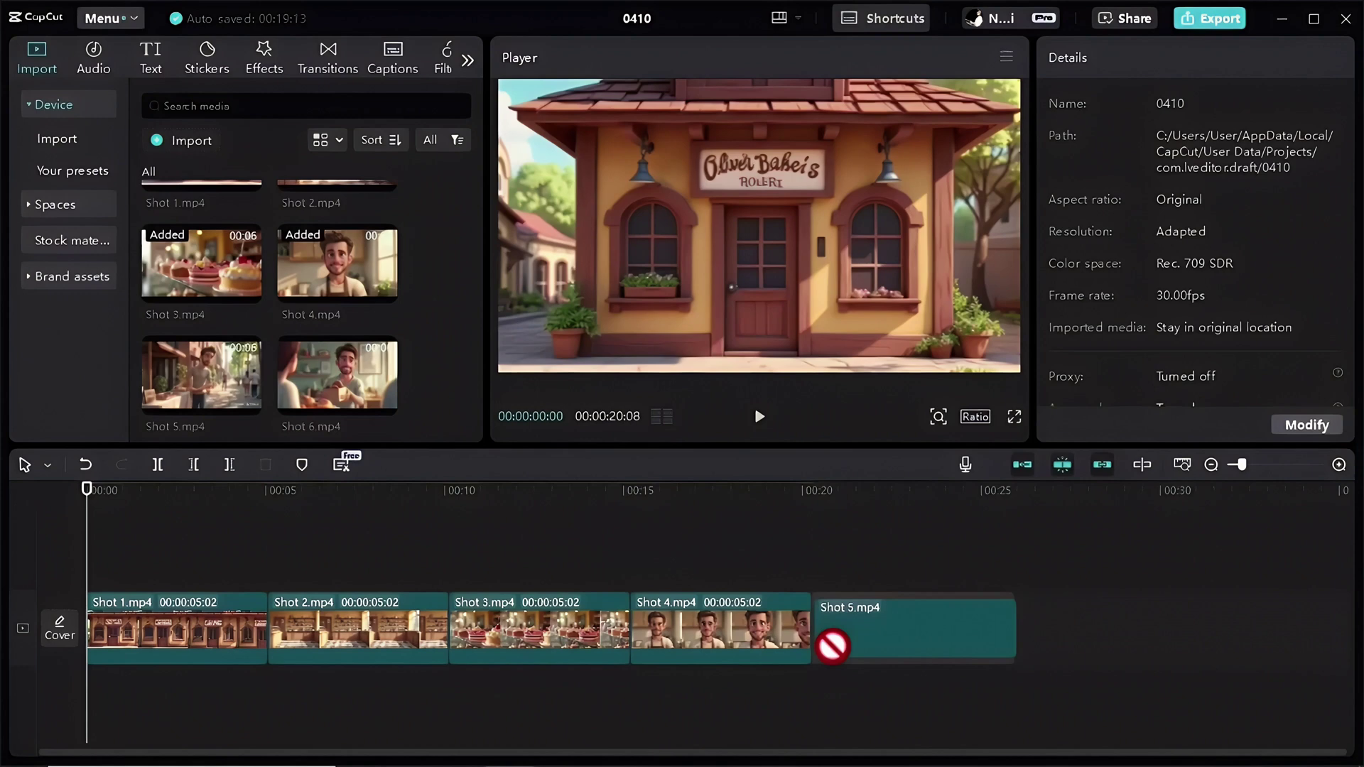
left_click_drag(828, 646, 882, 631)
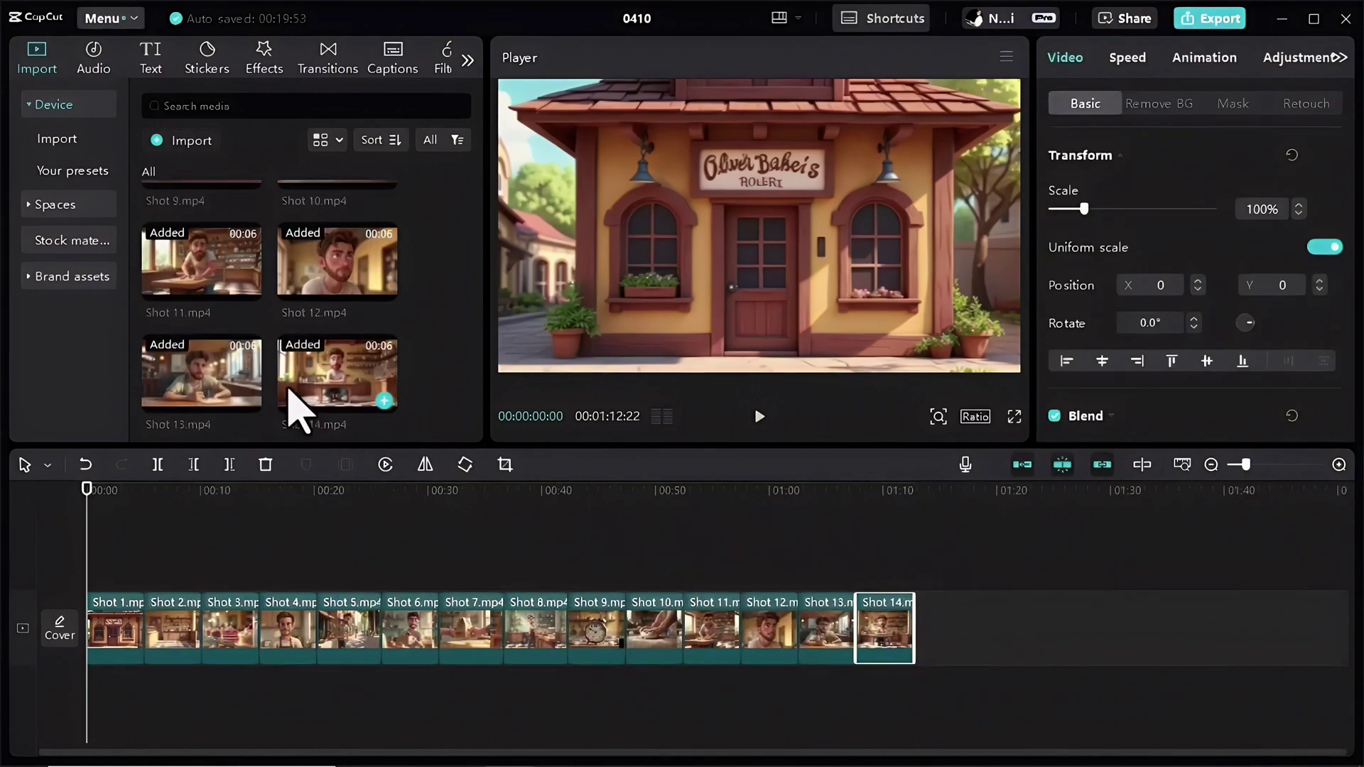
- Add a Mix transition between Shots 3 and 4 and preview it
scroll(249, 341, "up", 8)
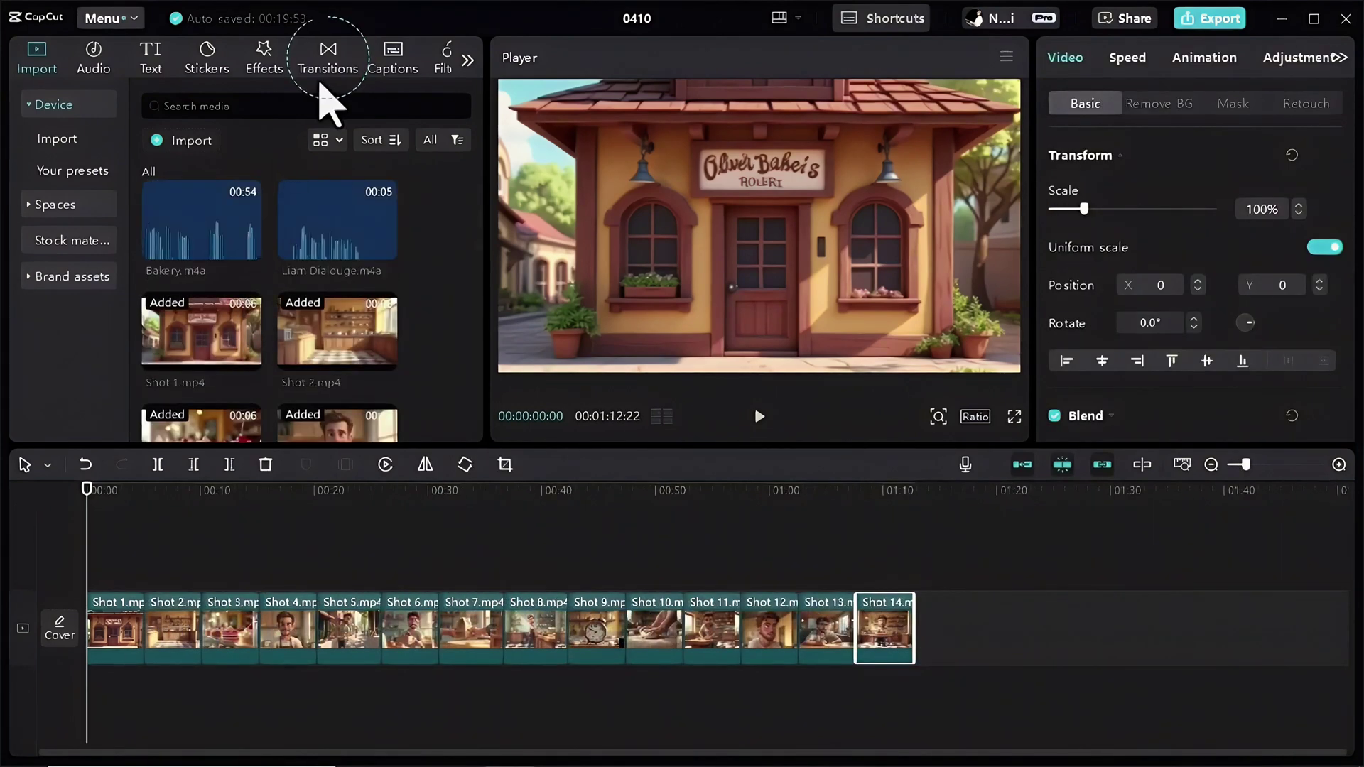
left_click(320, 62)
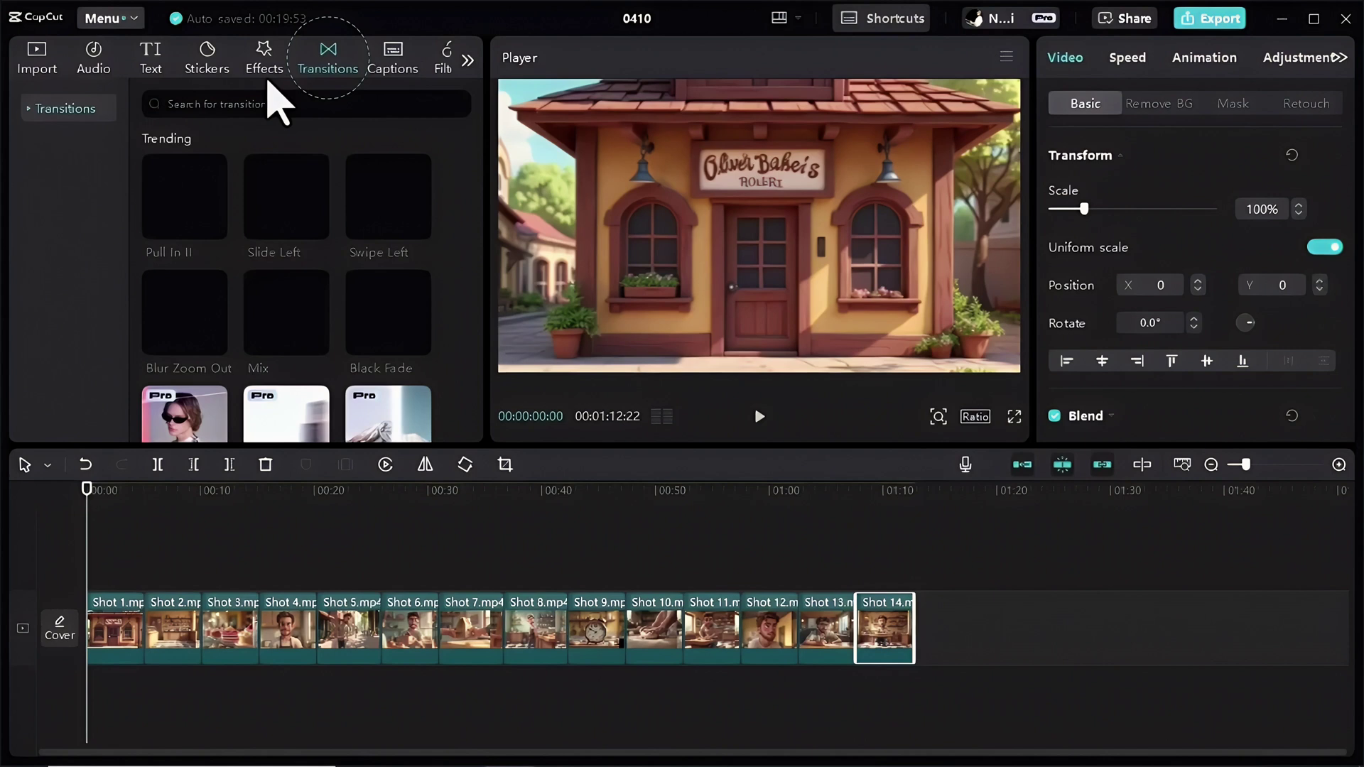
left_click(186, 104)
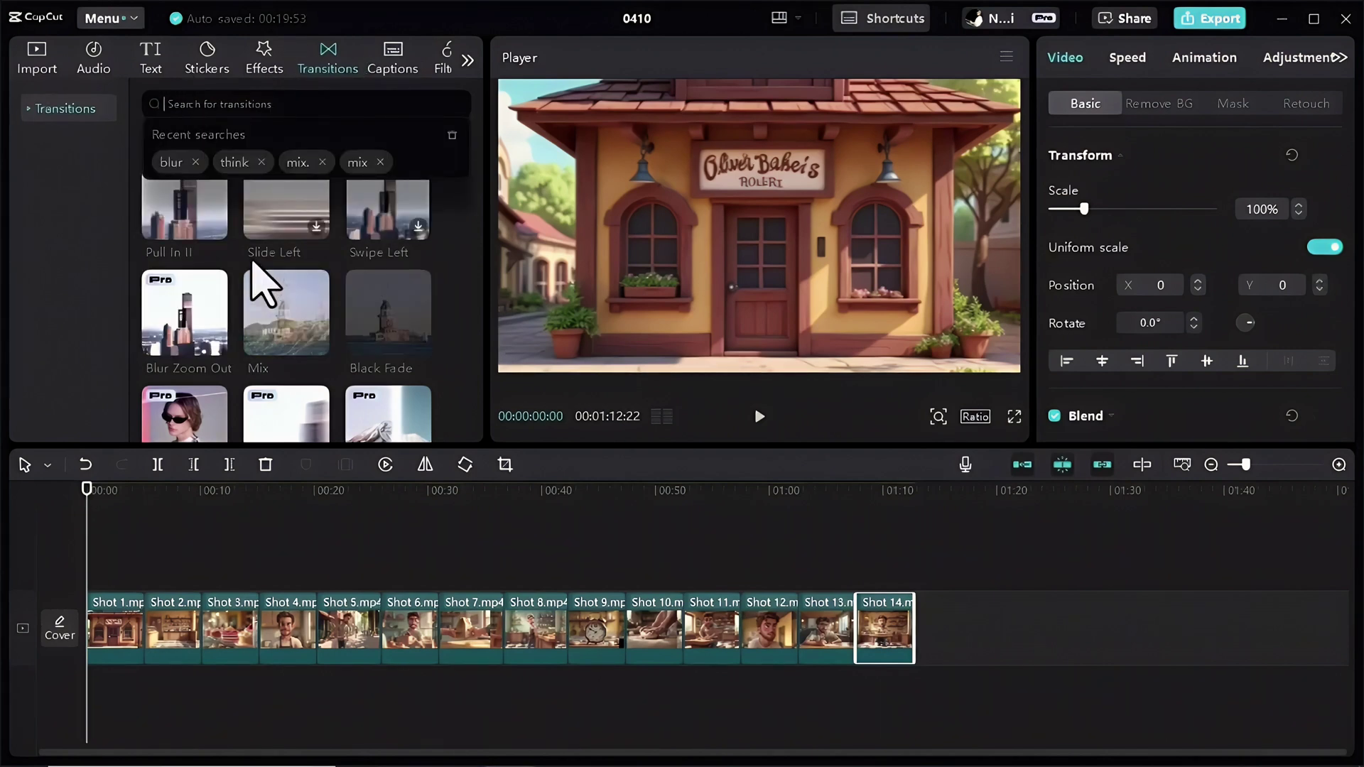
left_click_drag(284, 323, 261, 635)
left_click(805, 457)
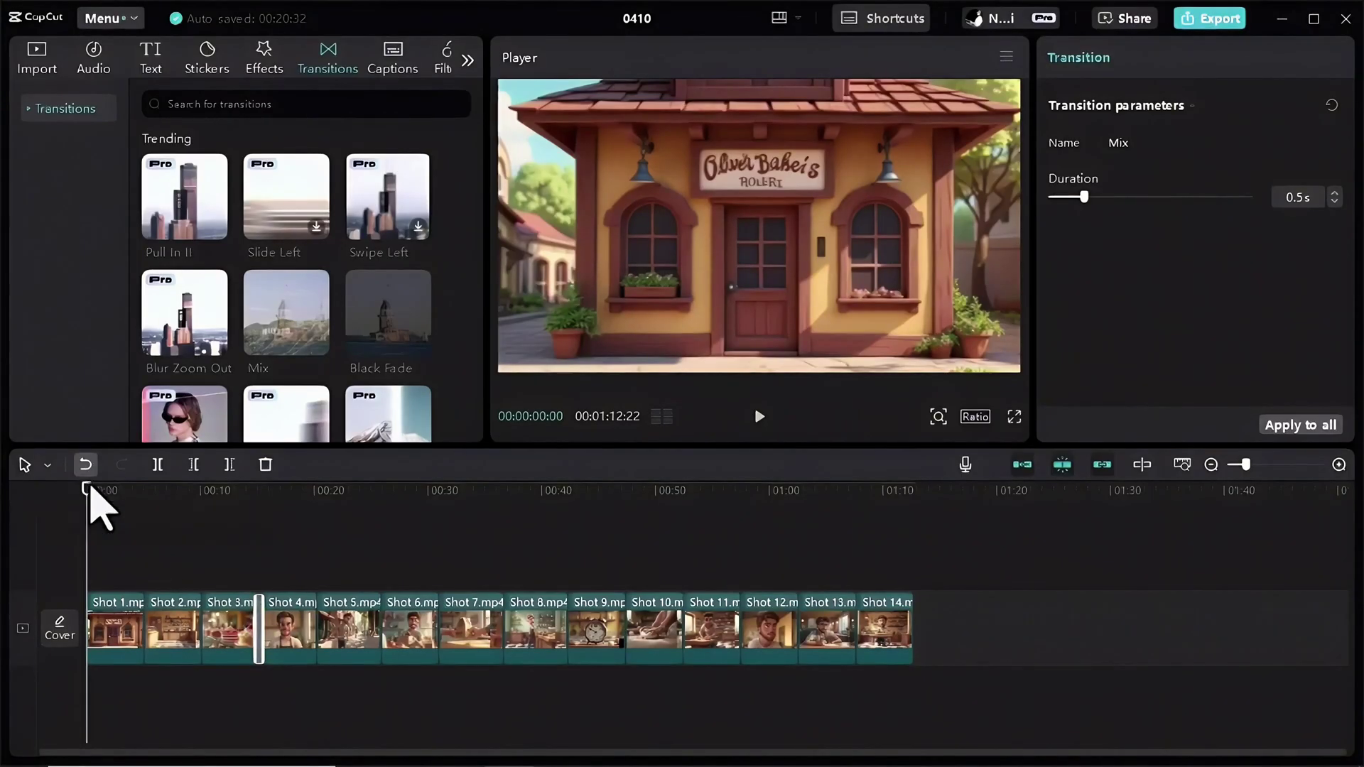
left_click_drag(93, 509, 243, 543)
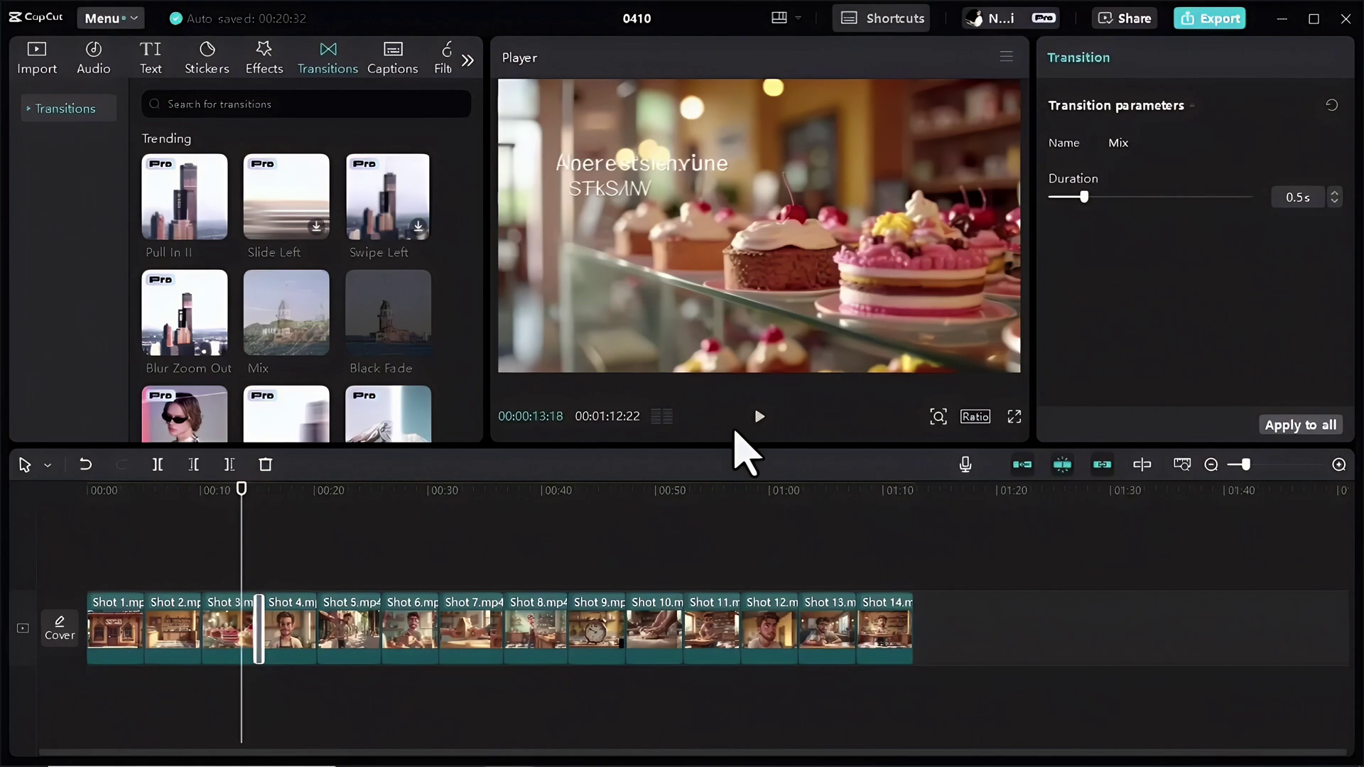
left_click(758, 425)
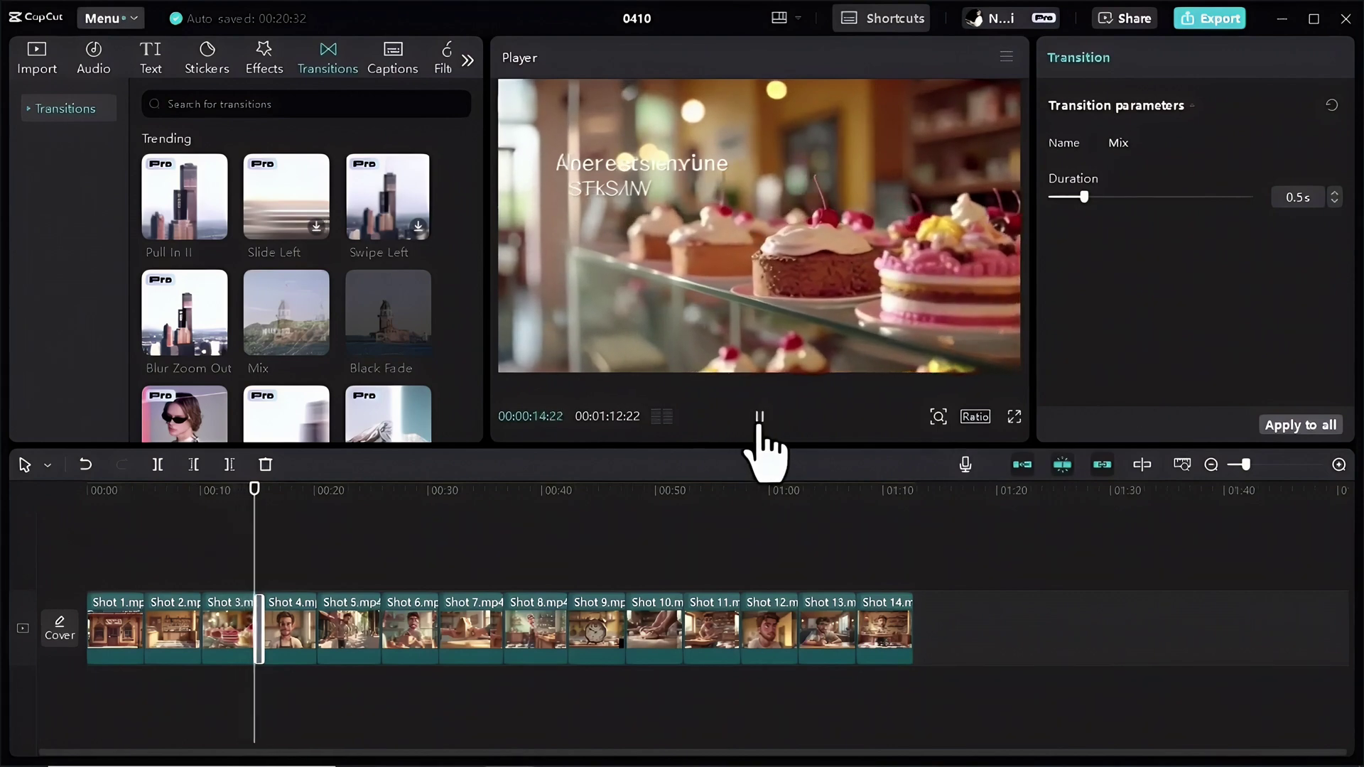
left_click(758, 425)
- Add Slide Left between Shots 8–9 and Mix between Shots 11–12
mouse_move(277, 219)
left_mouse_down()
mouse_move(291, 395)
mouse_move(569, 650)
left_mouse_up()
mouse_move(327, 352)
left_mouse_down()
mouse_move(281, 341)
mouse_move(817, 650)
mouse_move(741, 645)
left_mouse_up()
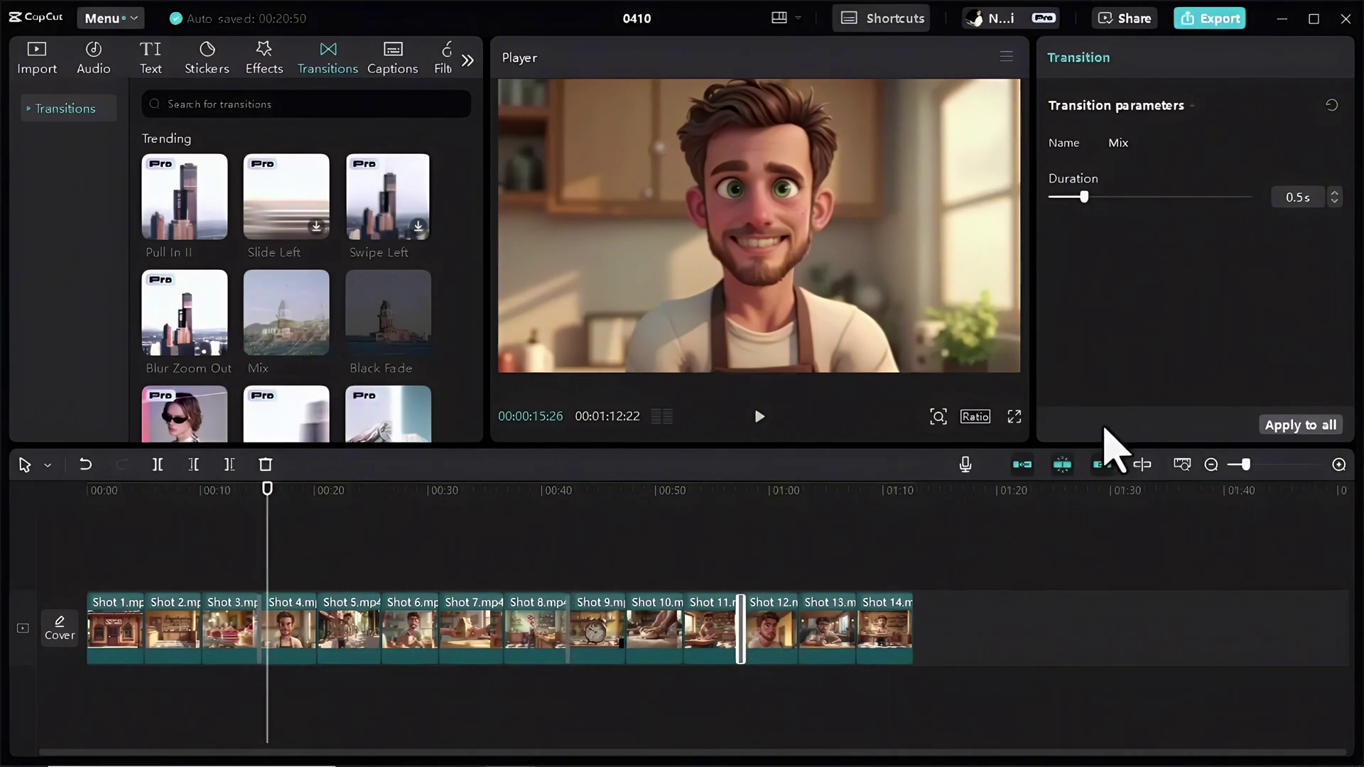
scroll(1253, 475, "up", 3)
scroll(1253, 474, "down", 5)
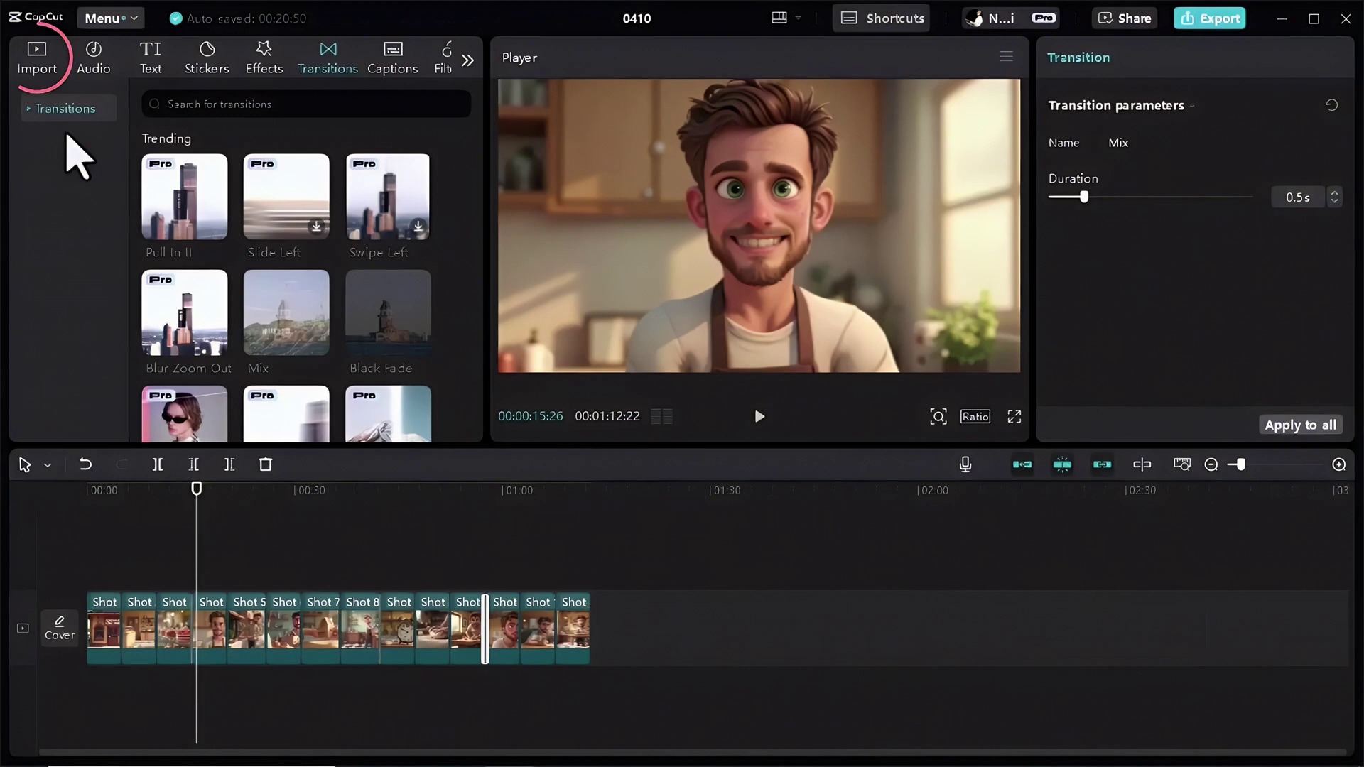
- Place Bakery.m4a on an audio track beneath the shots
left_click(37, 53)
left_click_drag(149, 277, 207, 600)
left_click(252, 692)
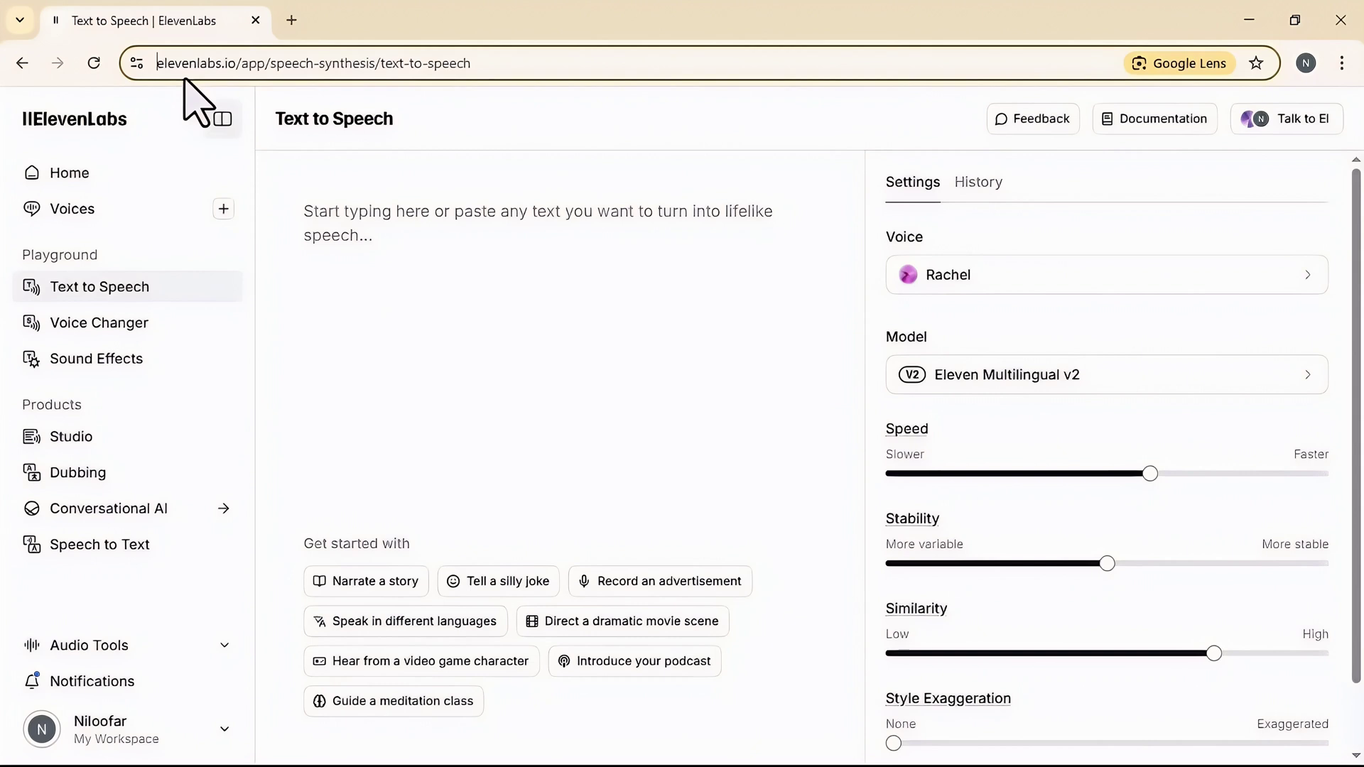
- Voice 'There is no way that I can become rich with this job!' as Roger and download it
left_click(429, 320)
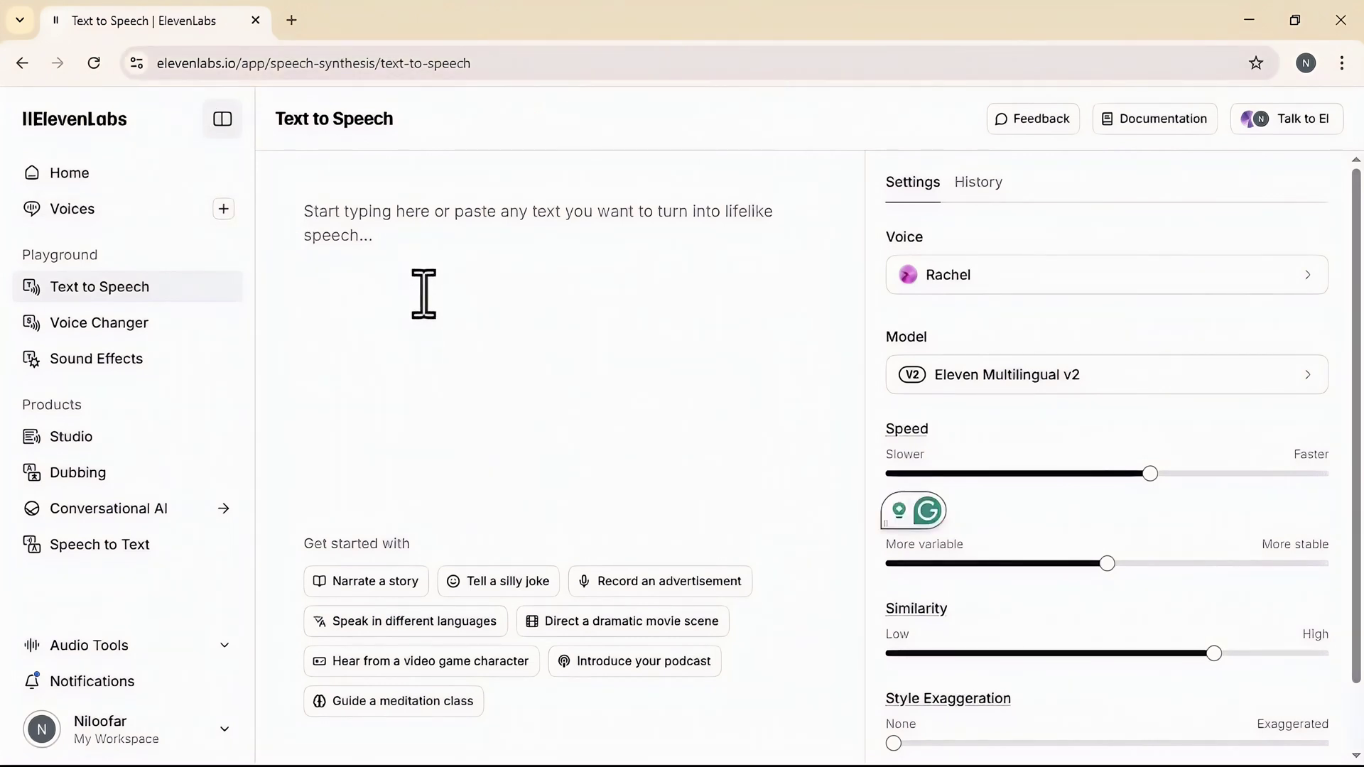
type("There is no way that I can become rich with this job!")
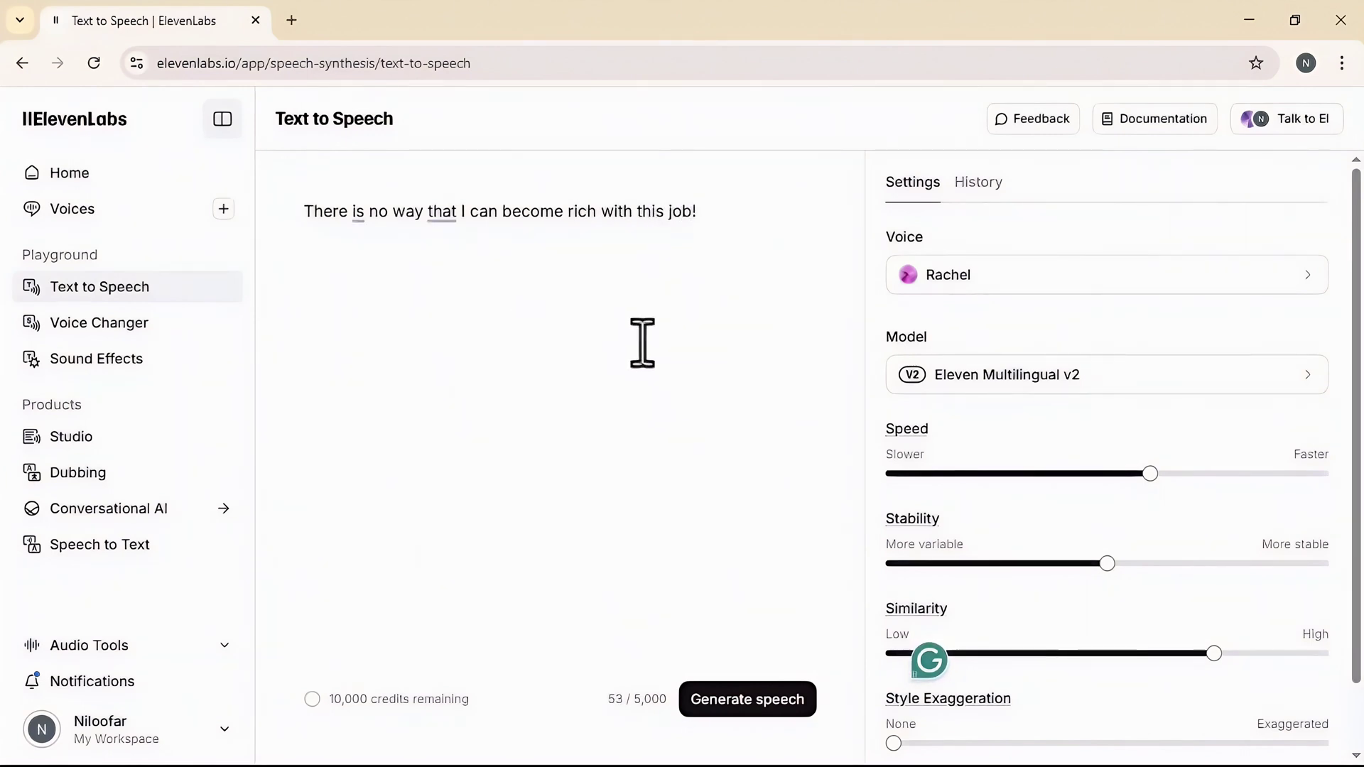
left_click(1103, 279)
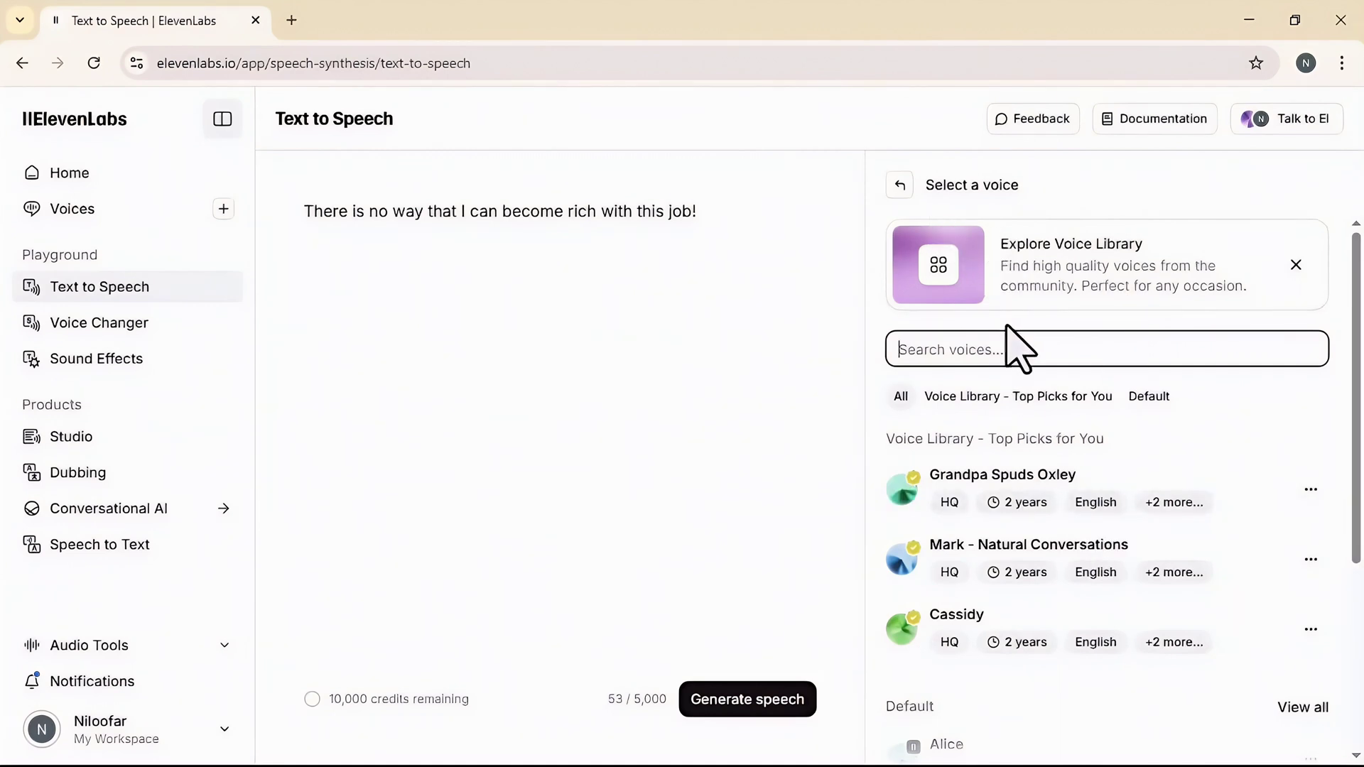
scroll(995, 490, "down", 4)
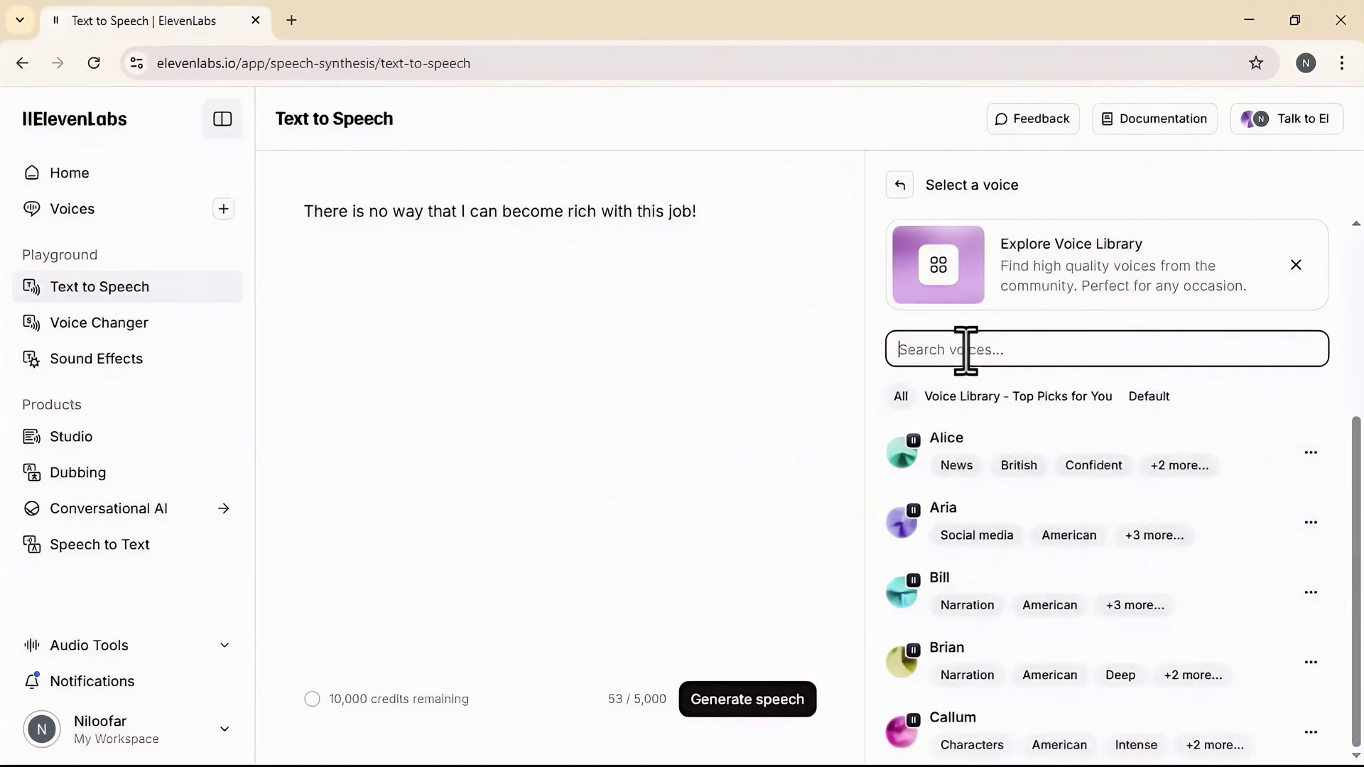
type("ro")
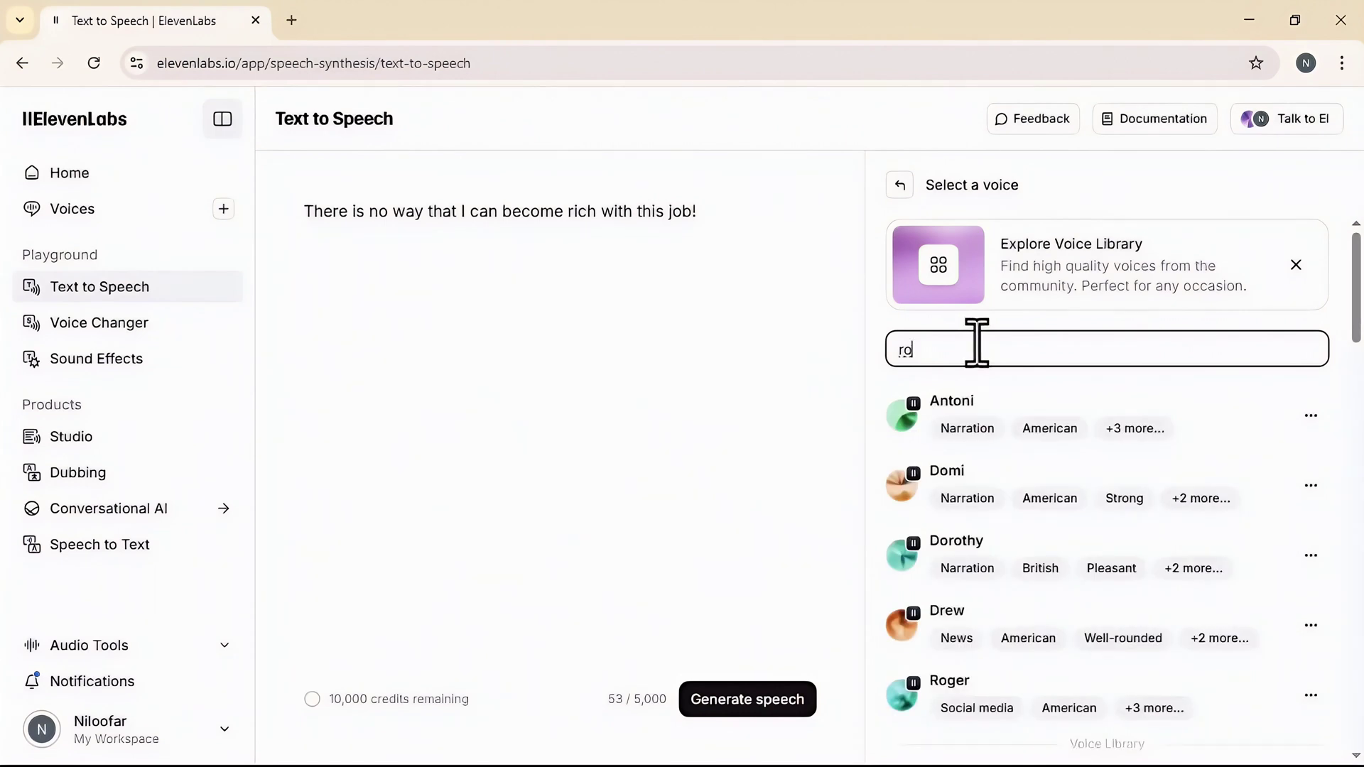
left_click(913, 700)
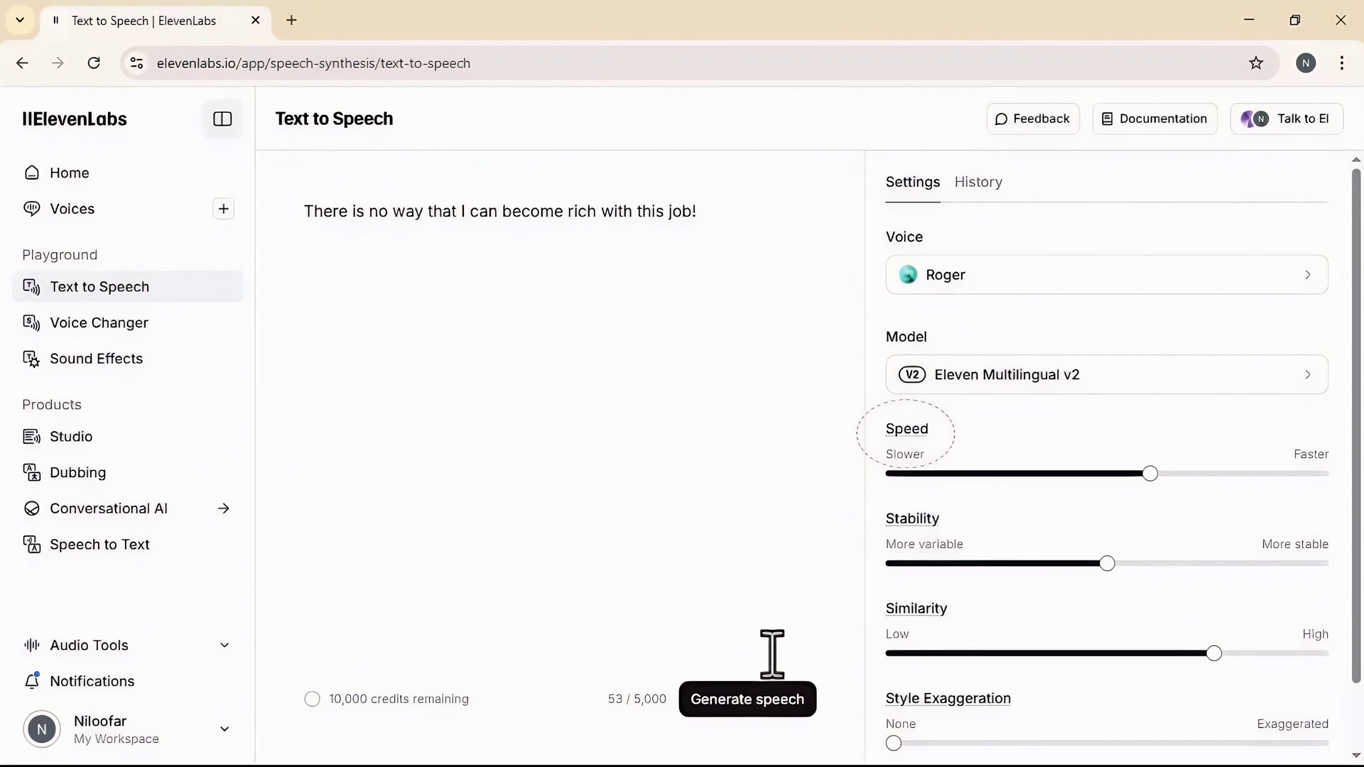
left_click(747, 703)
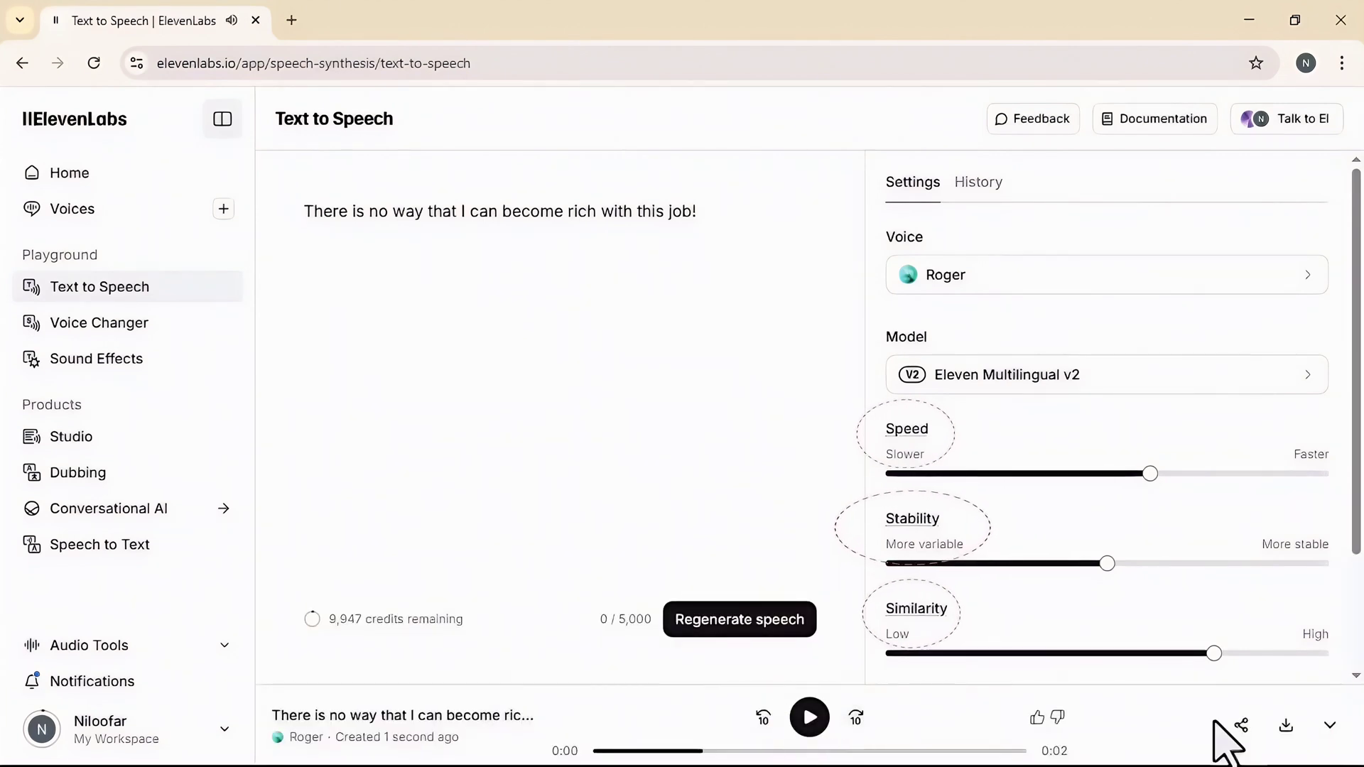
left_click(1286, 725)
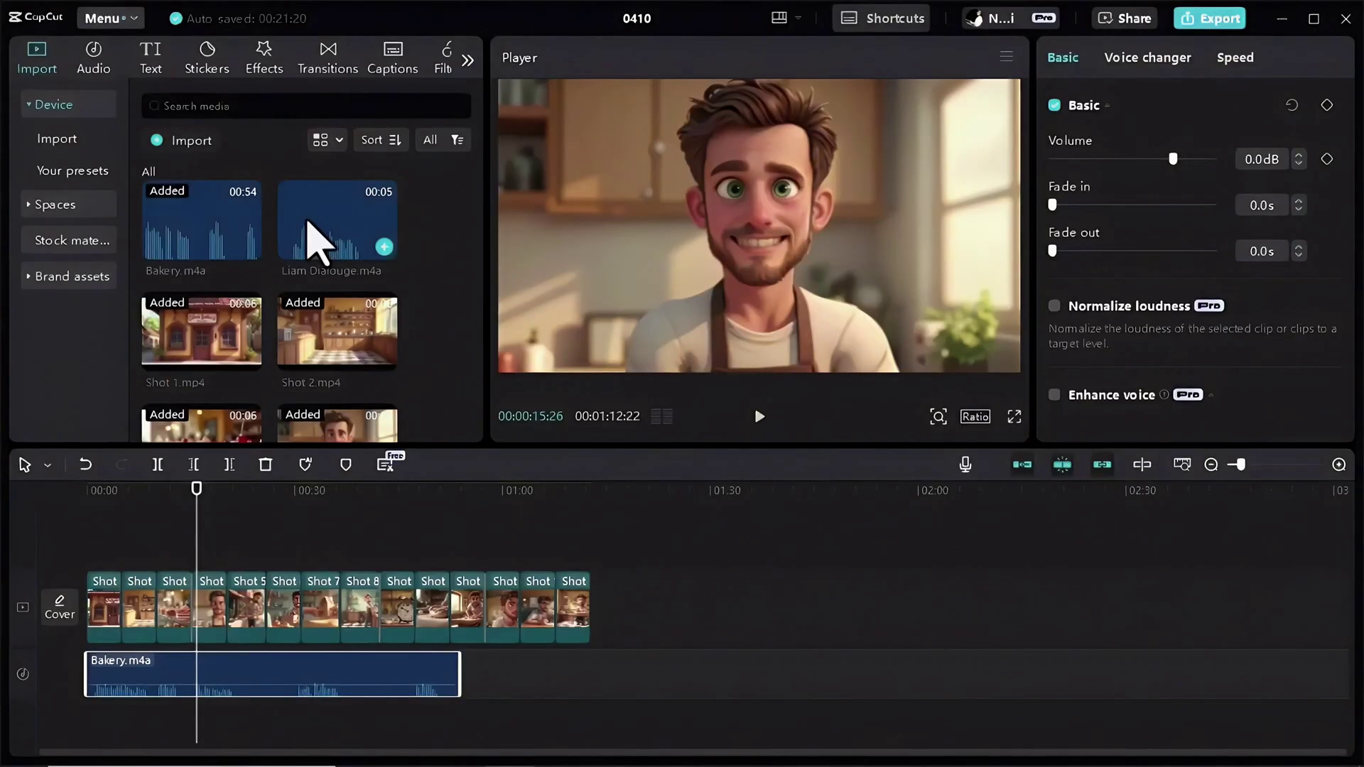
- Add Liam Dialouge.m4a on a new audio track starting around 00:53
left_click_drag(1240, 465, 1259, 465)
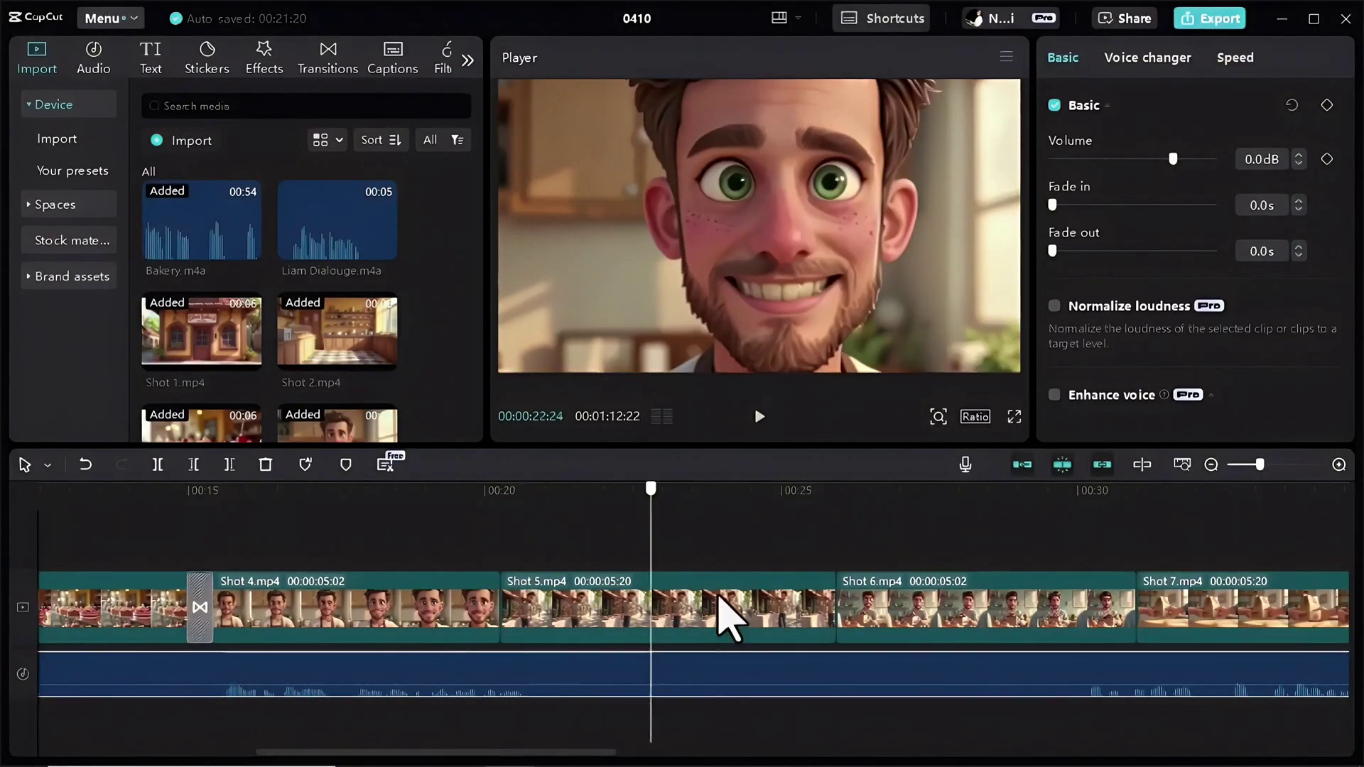
scroll(782, 639, "down", 5)
left_click(1050, 672)
left_click_drag(319, 238, 1045, 587)
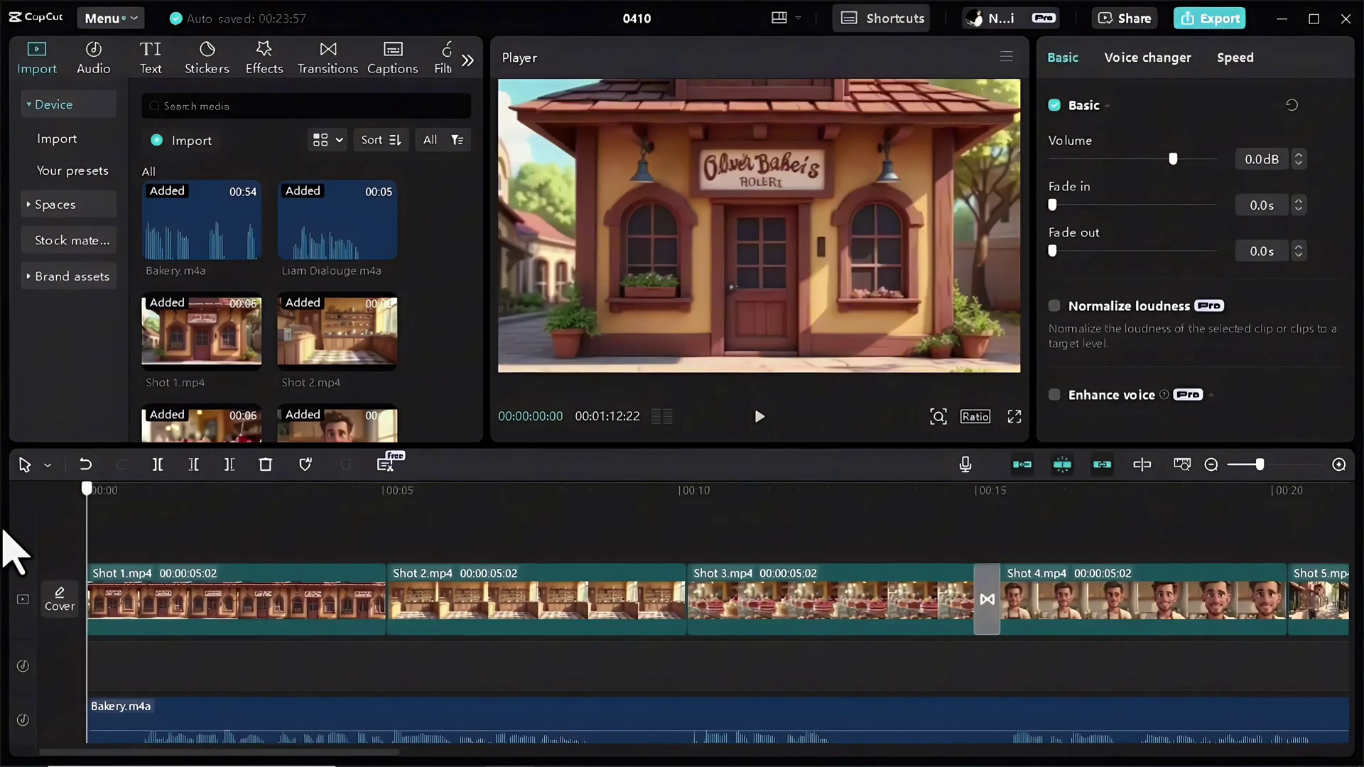
- Add Baby Animals Playing - Joel Cummins.mp3 under the shots and open the export settings
scroll(243, 258, "down", 10)
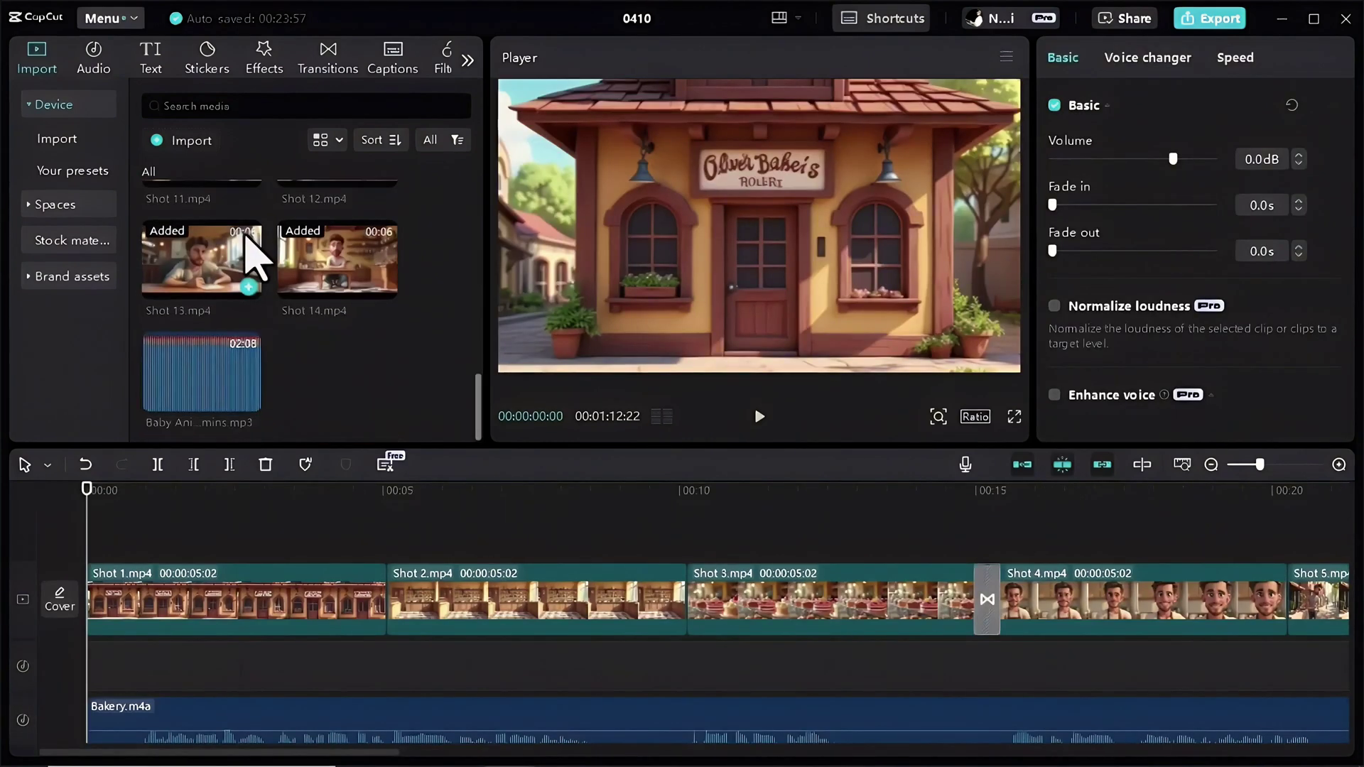
left_click_drag(203, 373, 91, 555)
scroll(274, 618, "down", 1)
scroll(274, 618, "up", 1)
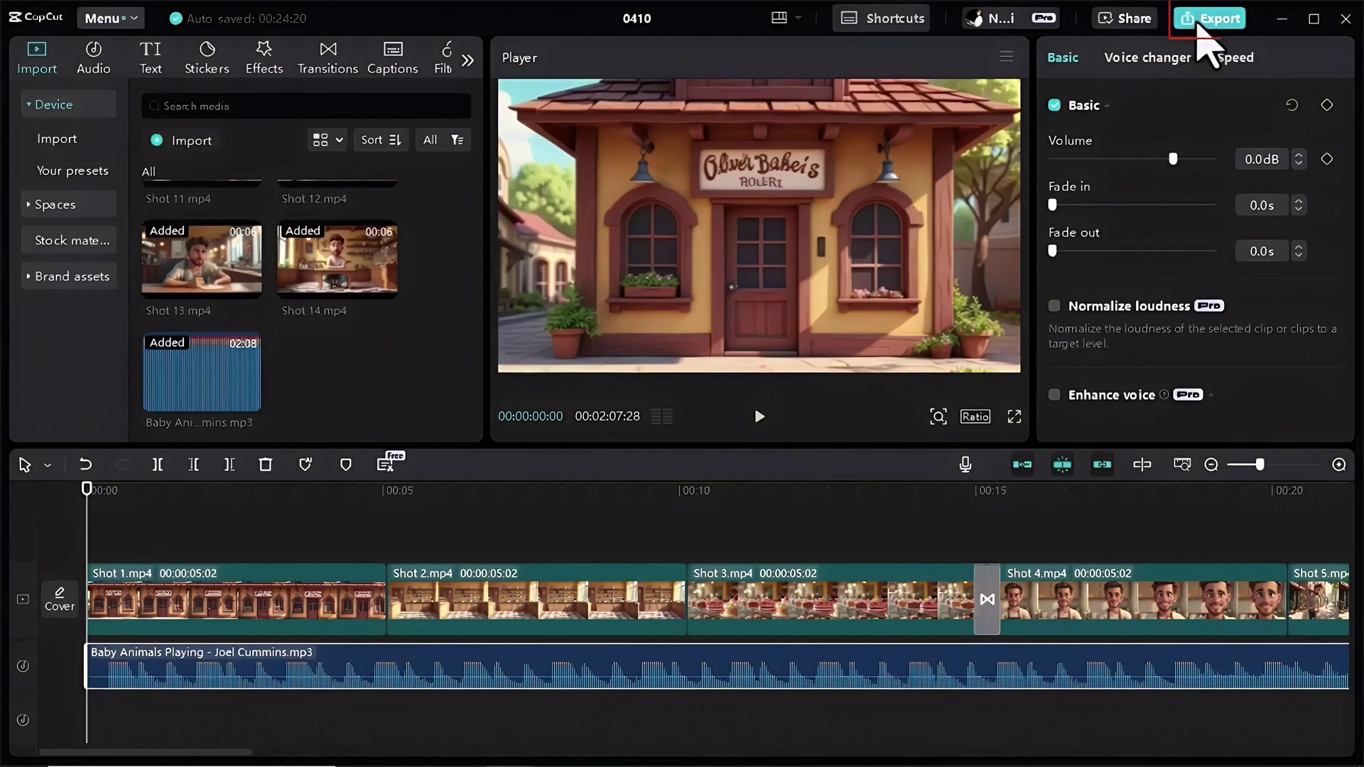
left_click(1199, 35)
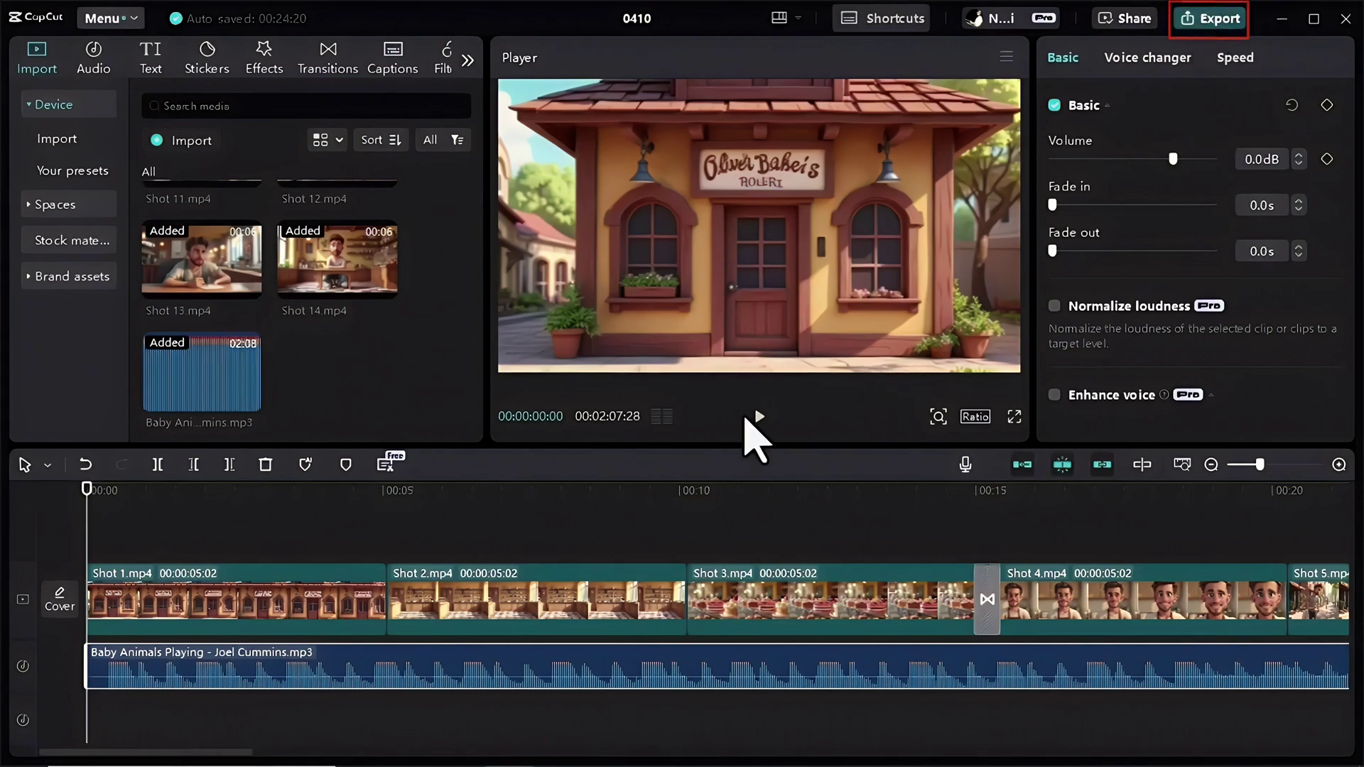